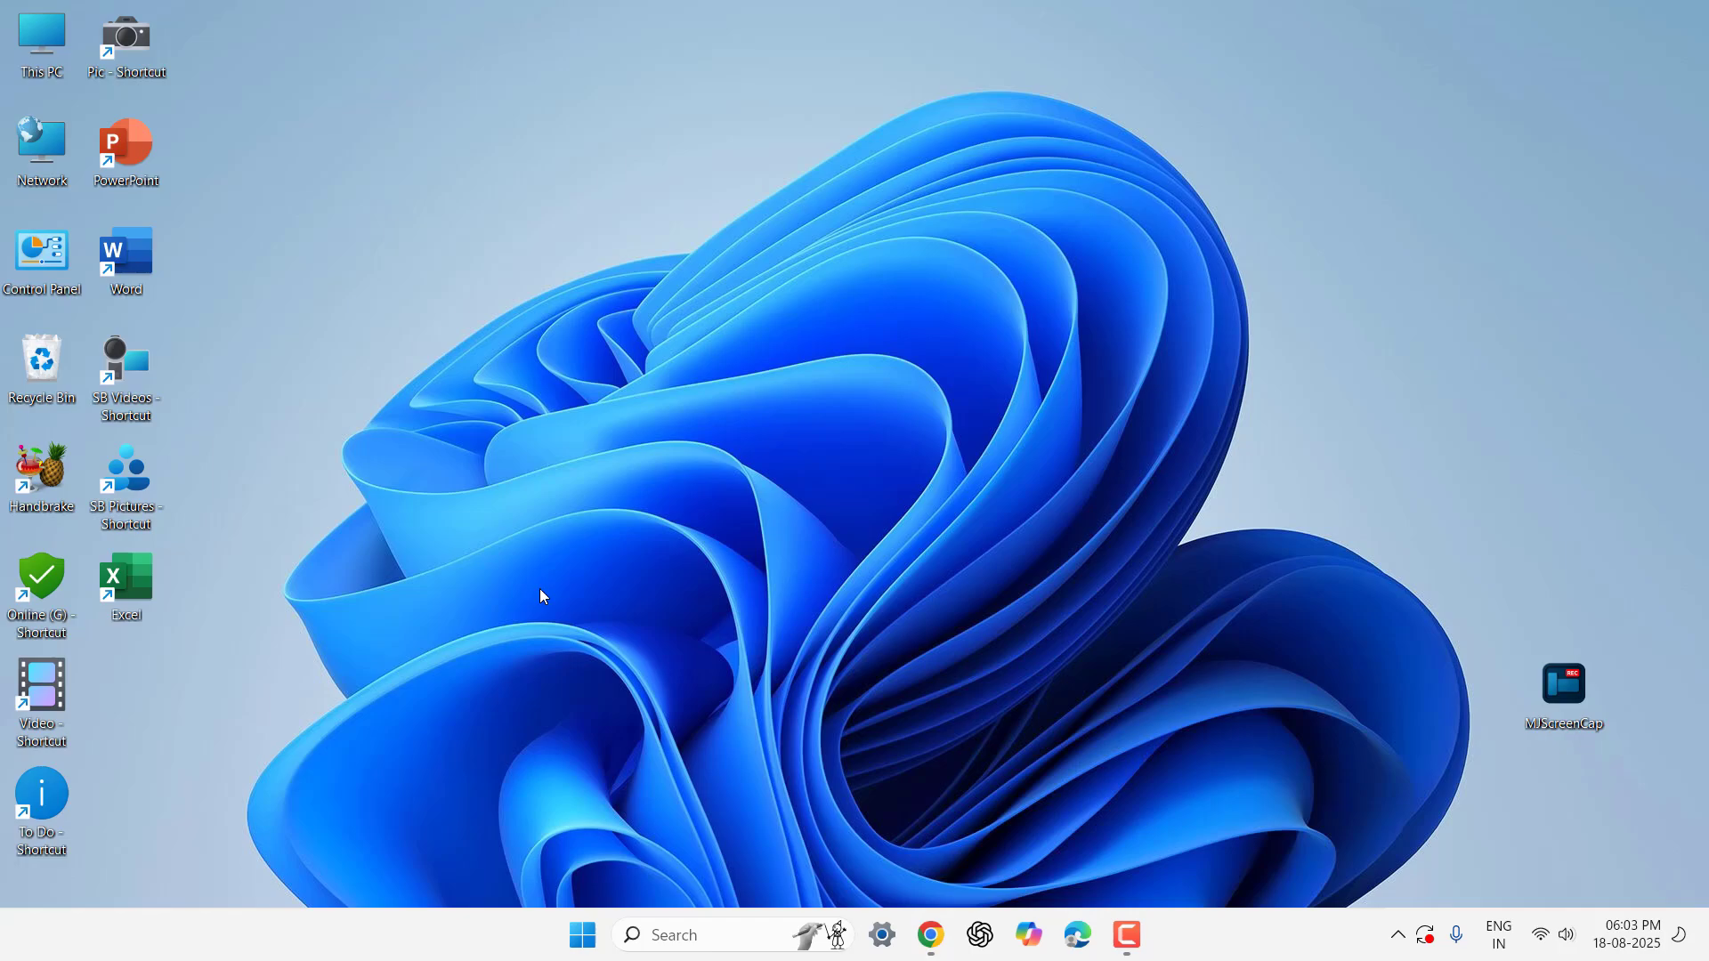
# Step: Switch Send to OneNote Tool off in Settings > Apps > Startup
pyautogui.press('super')
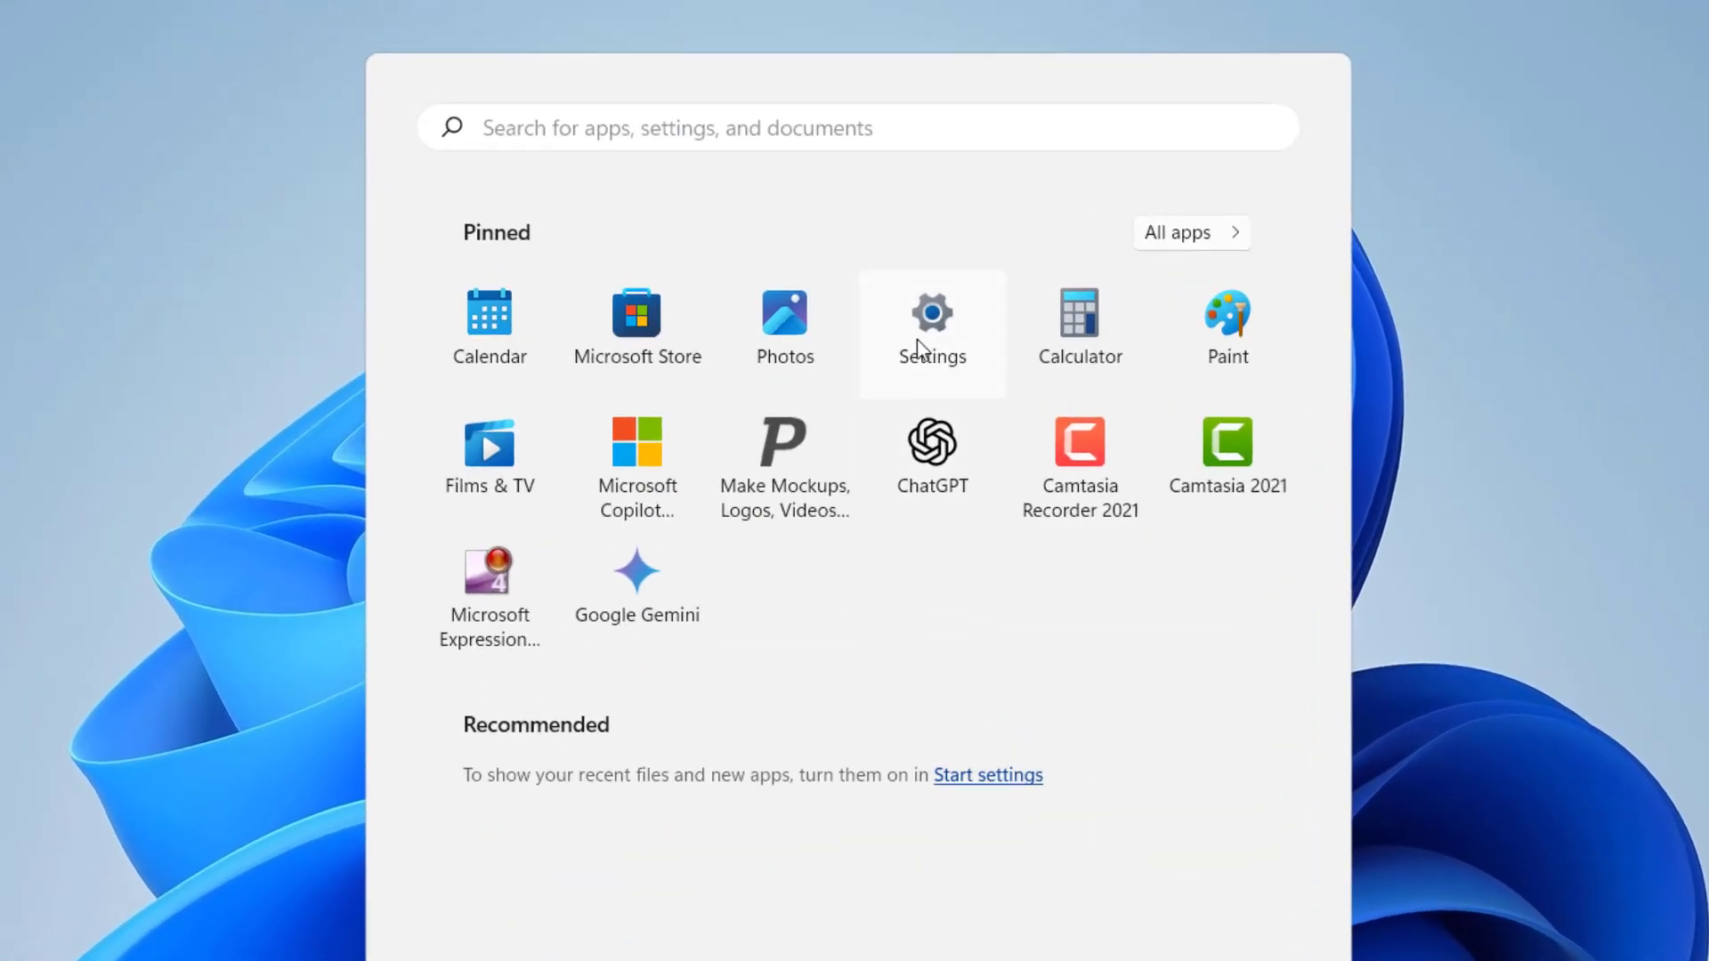
pyautogui.click(913, 347)
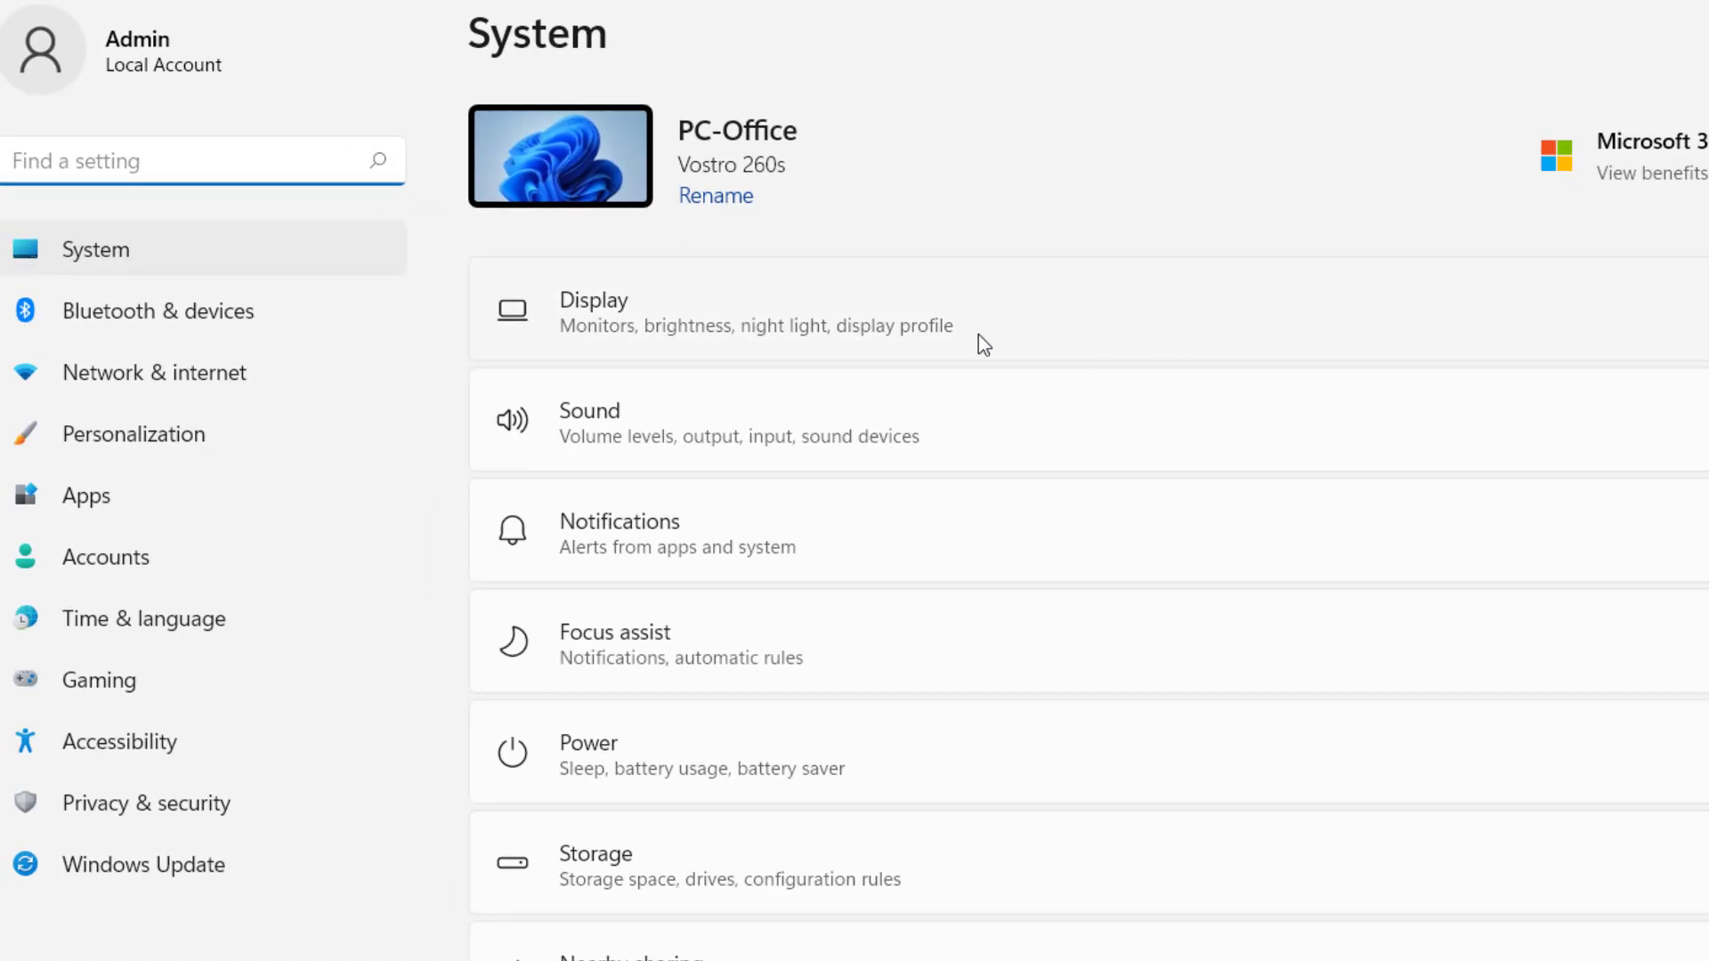
pyautogui.click(212, 491)
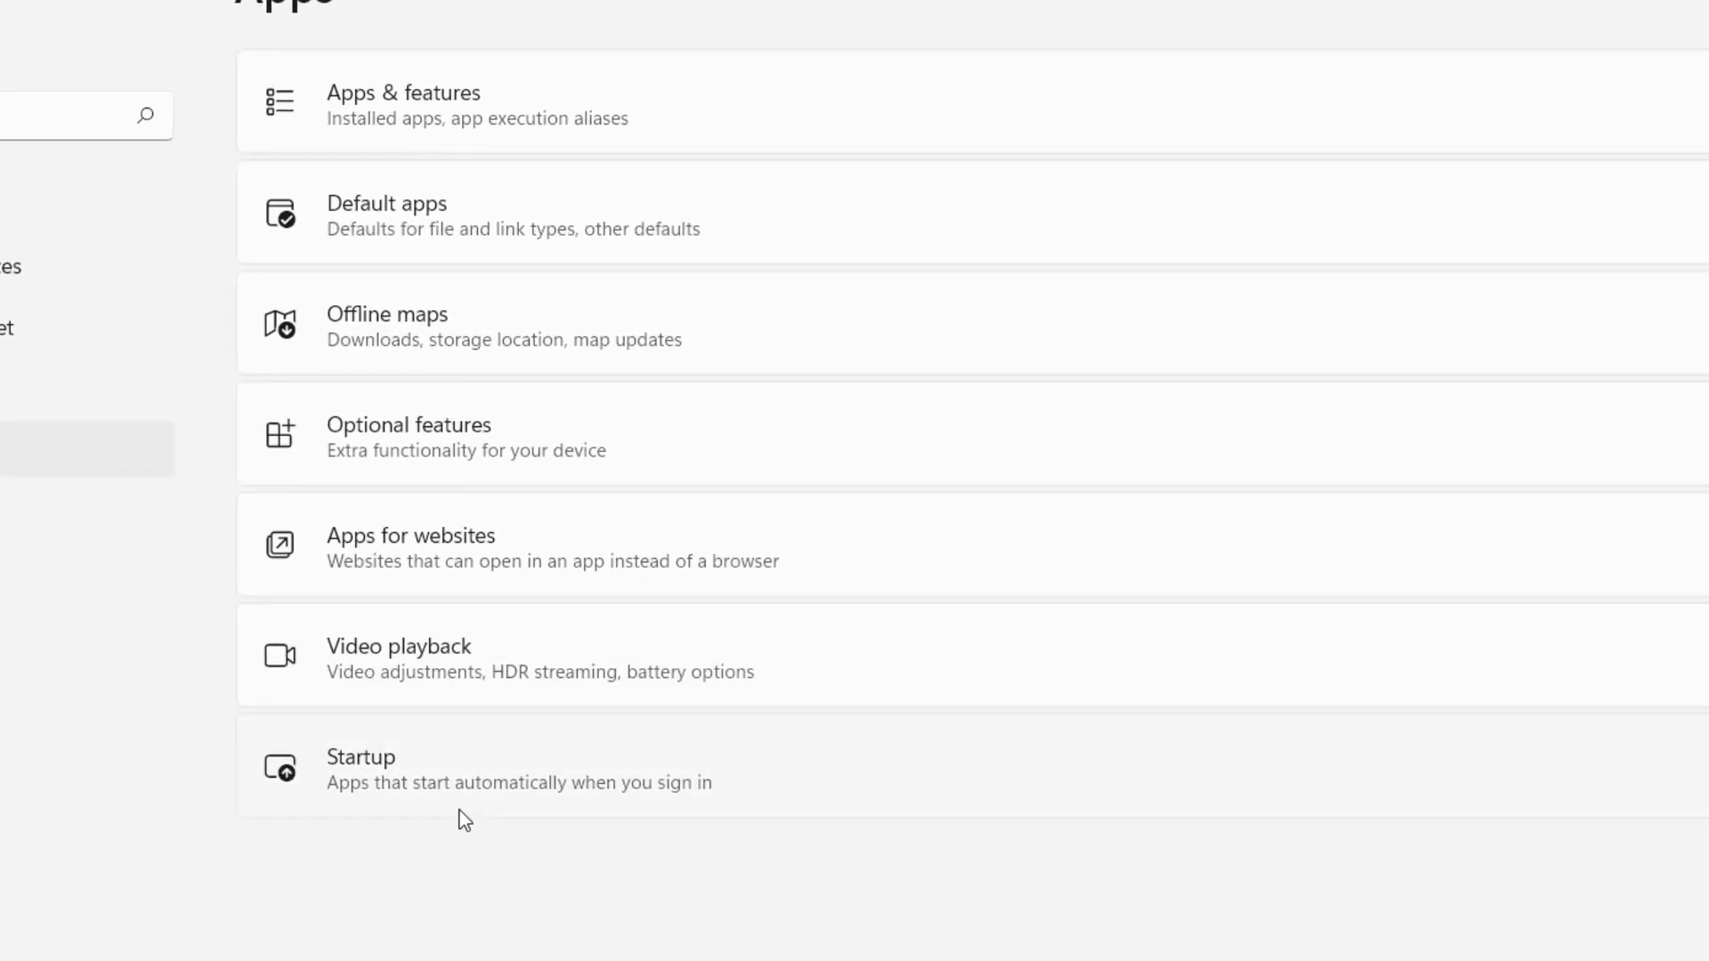
pyautogui.click(470, 805)
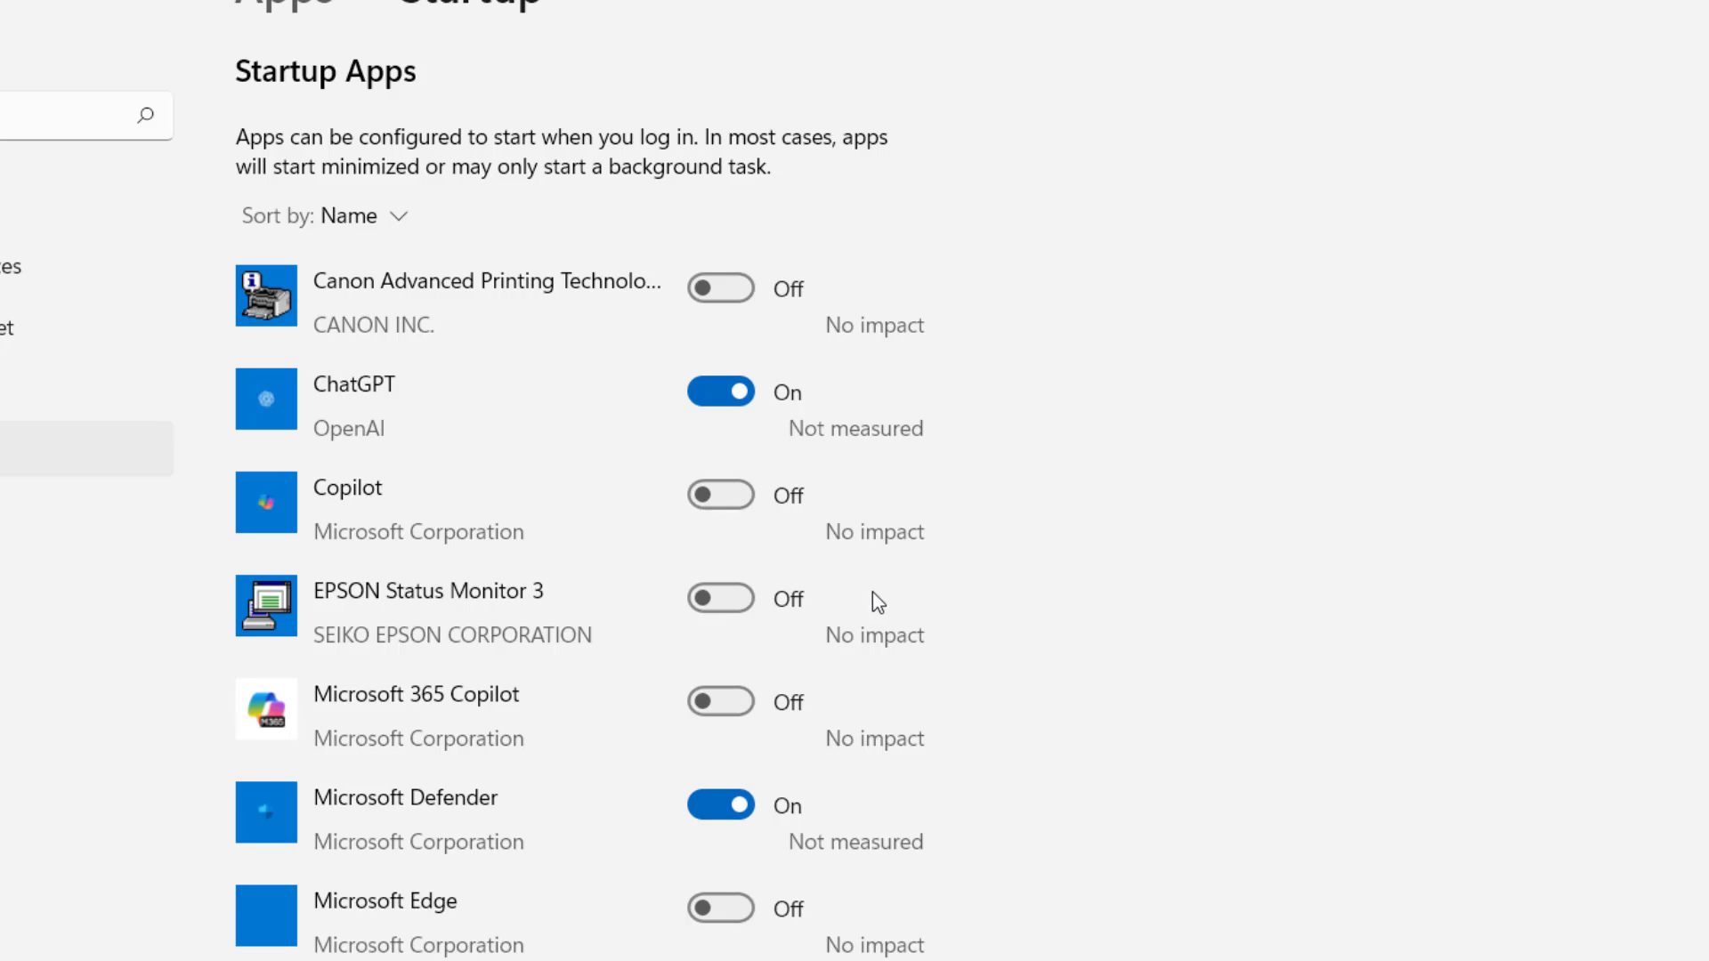
pyautogui.scroll(-5, 872, 591)
pyautogui.scroll(-7, 873, 591)
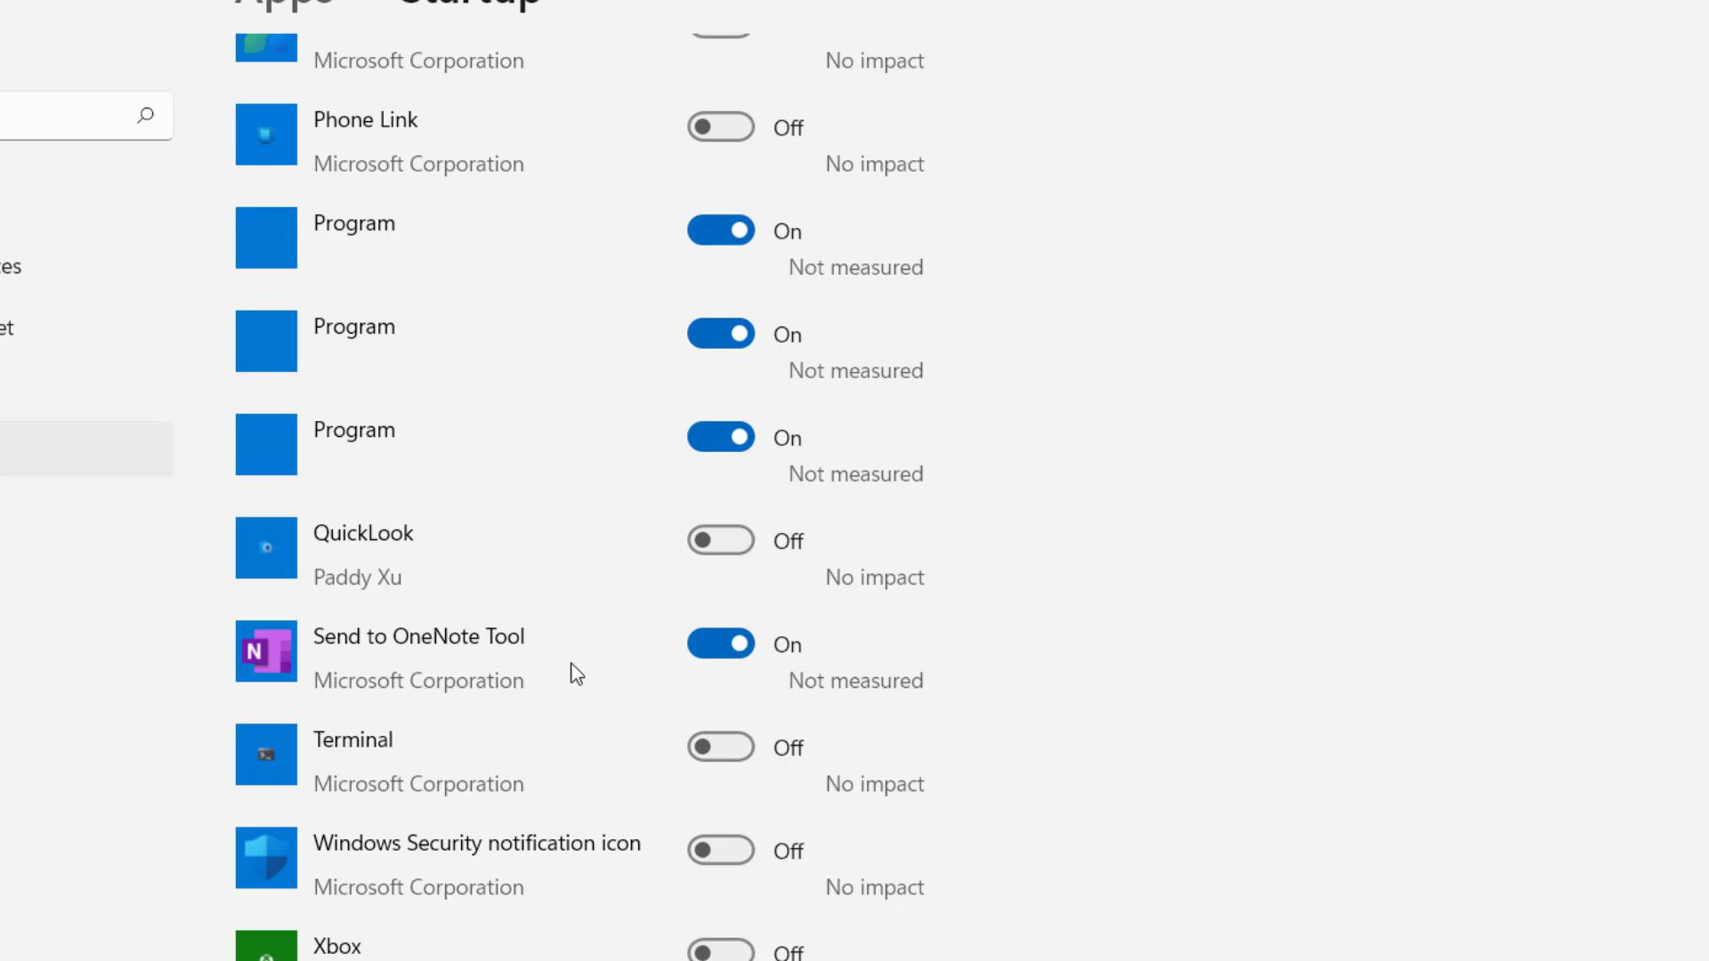
pyautogui.click(706, 646)
pyautogui.scroll(-1, 668, 756)
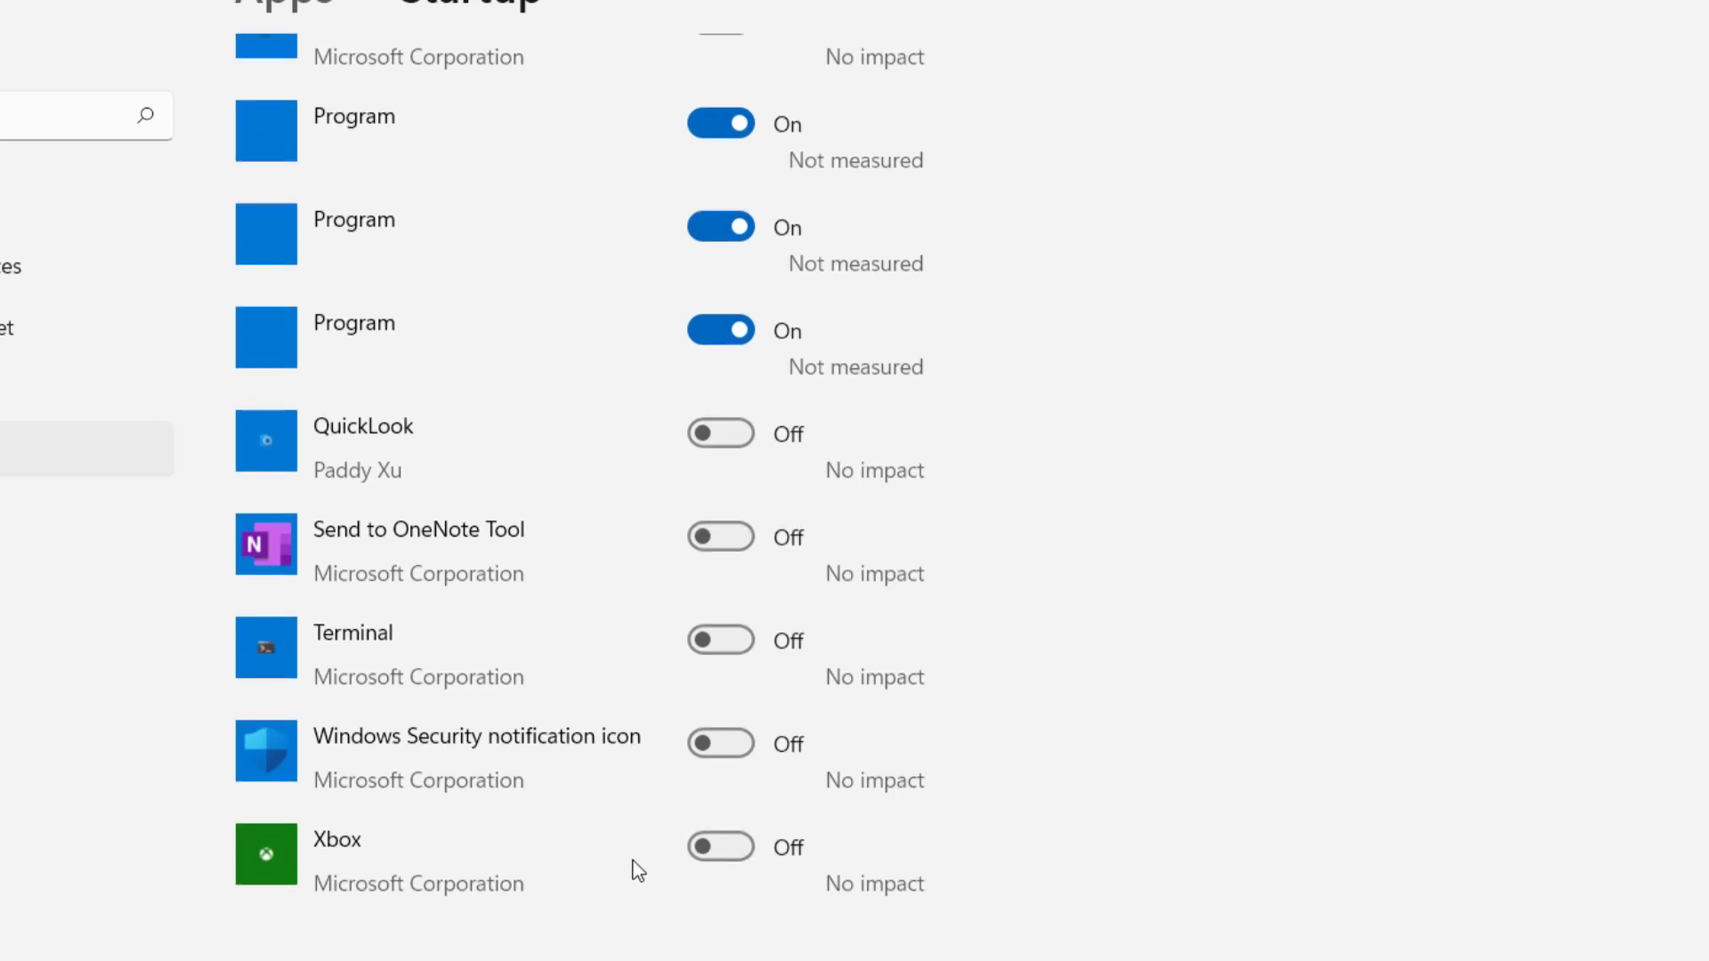
pyautogui.scroll(13, 639, 844)
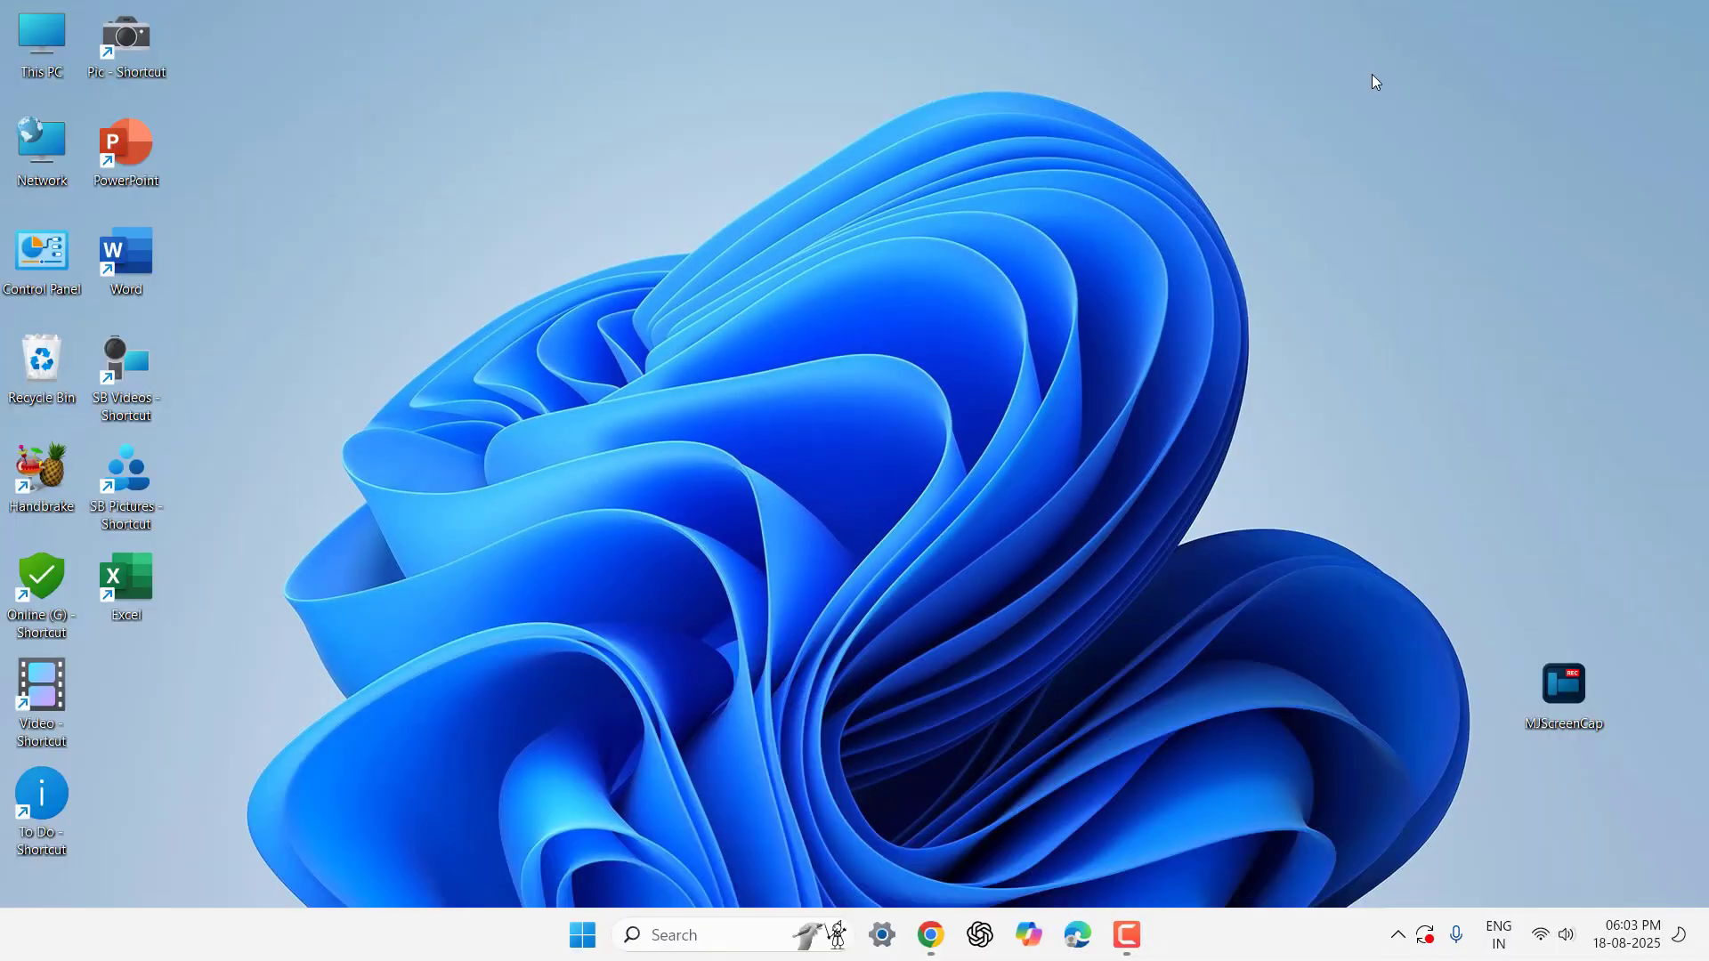
# Step: Open the Run dialog with Win+R and enter sysdm.cpl in the Open box
pyautogui.press('super')
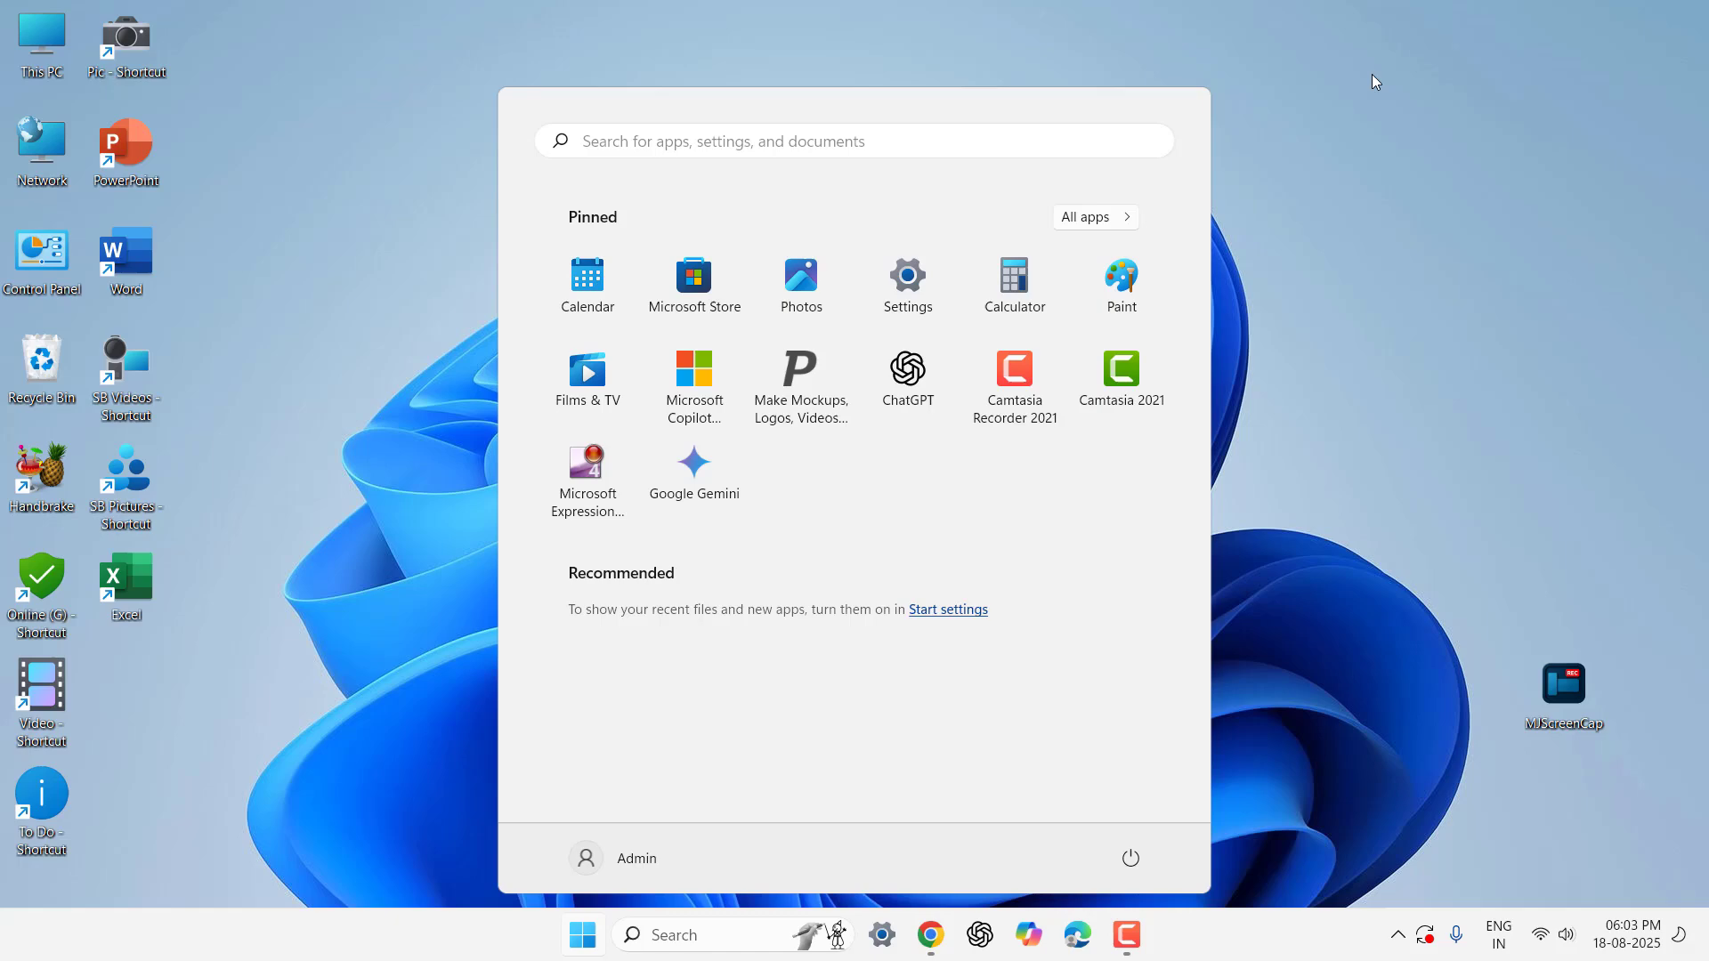
pyautogui.press('super')
pyautogui.press('super+r')
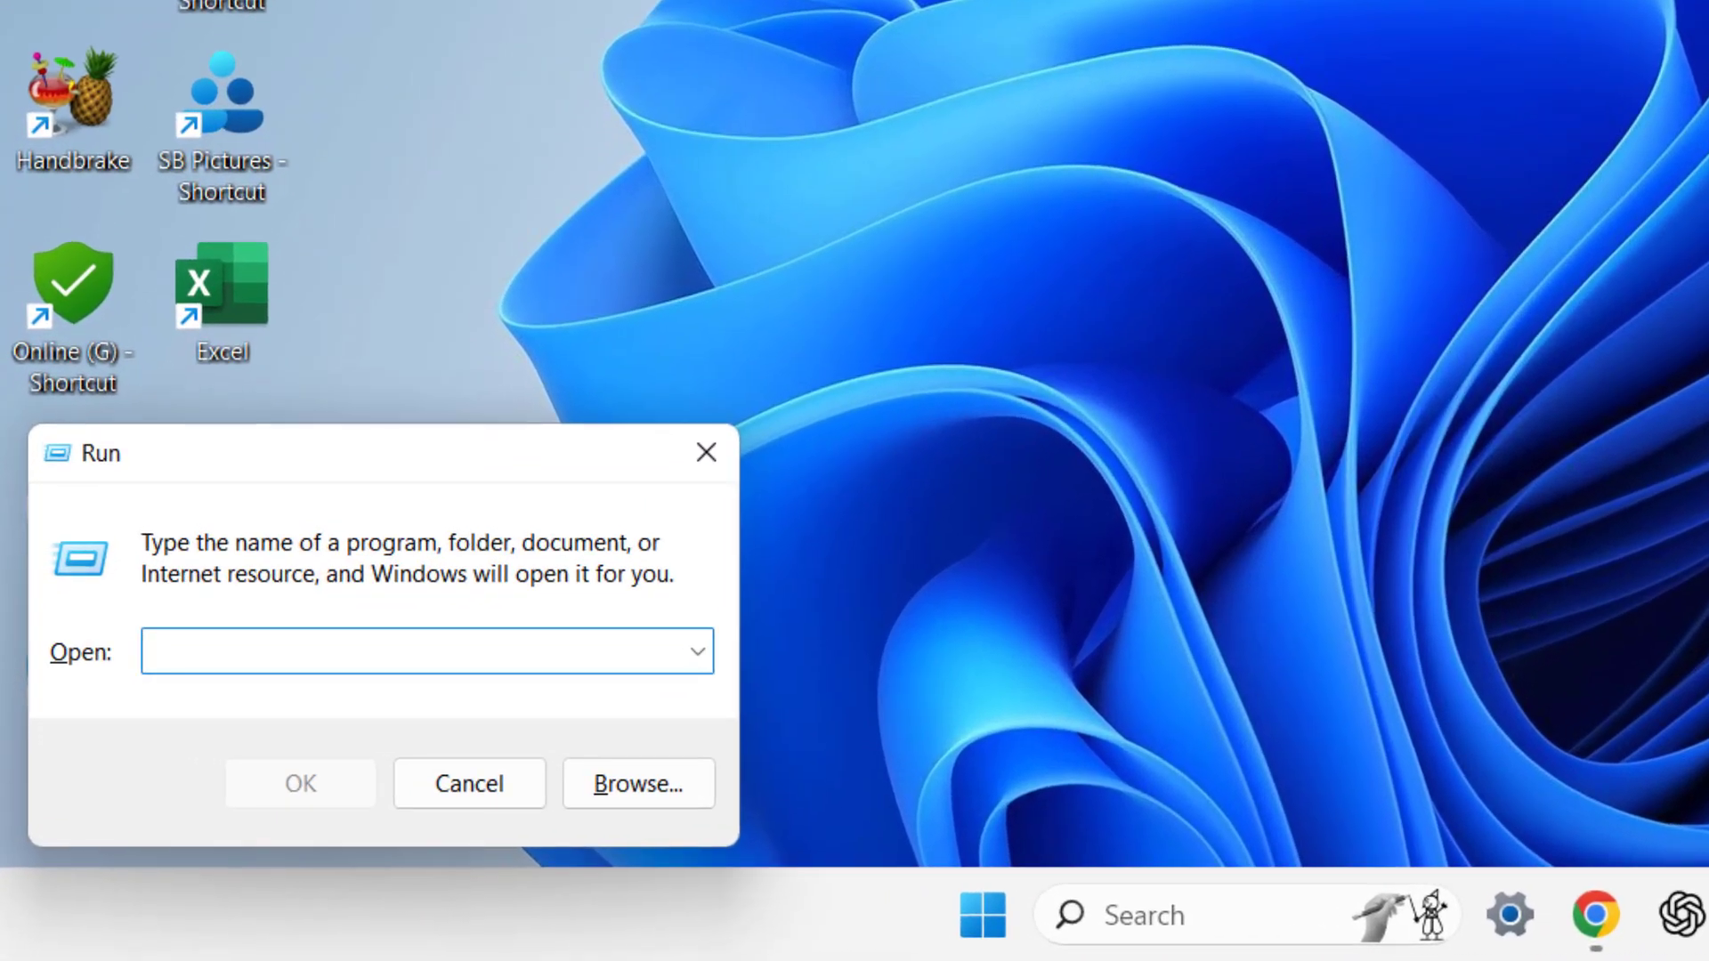
pyautogui.write('sys')
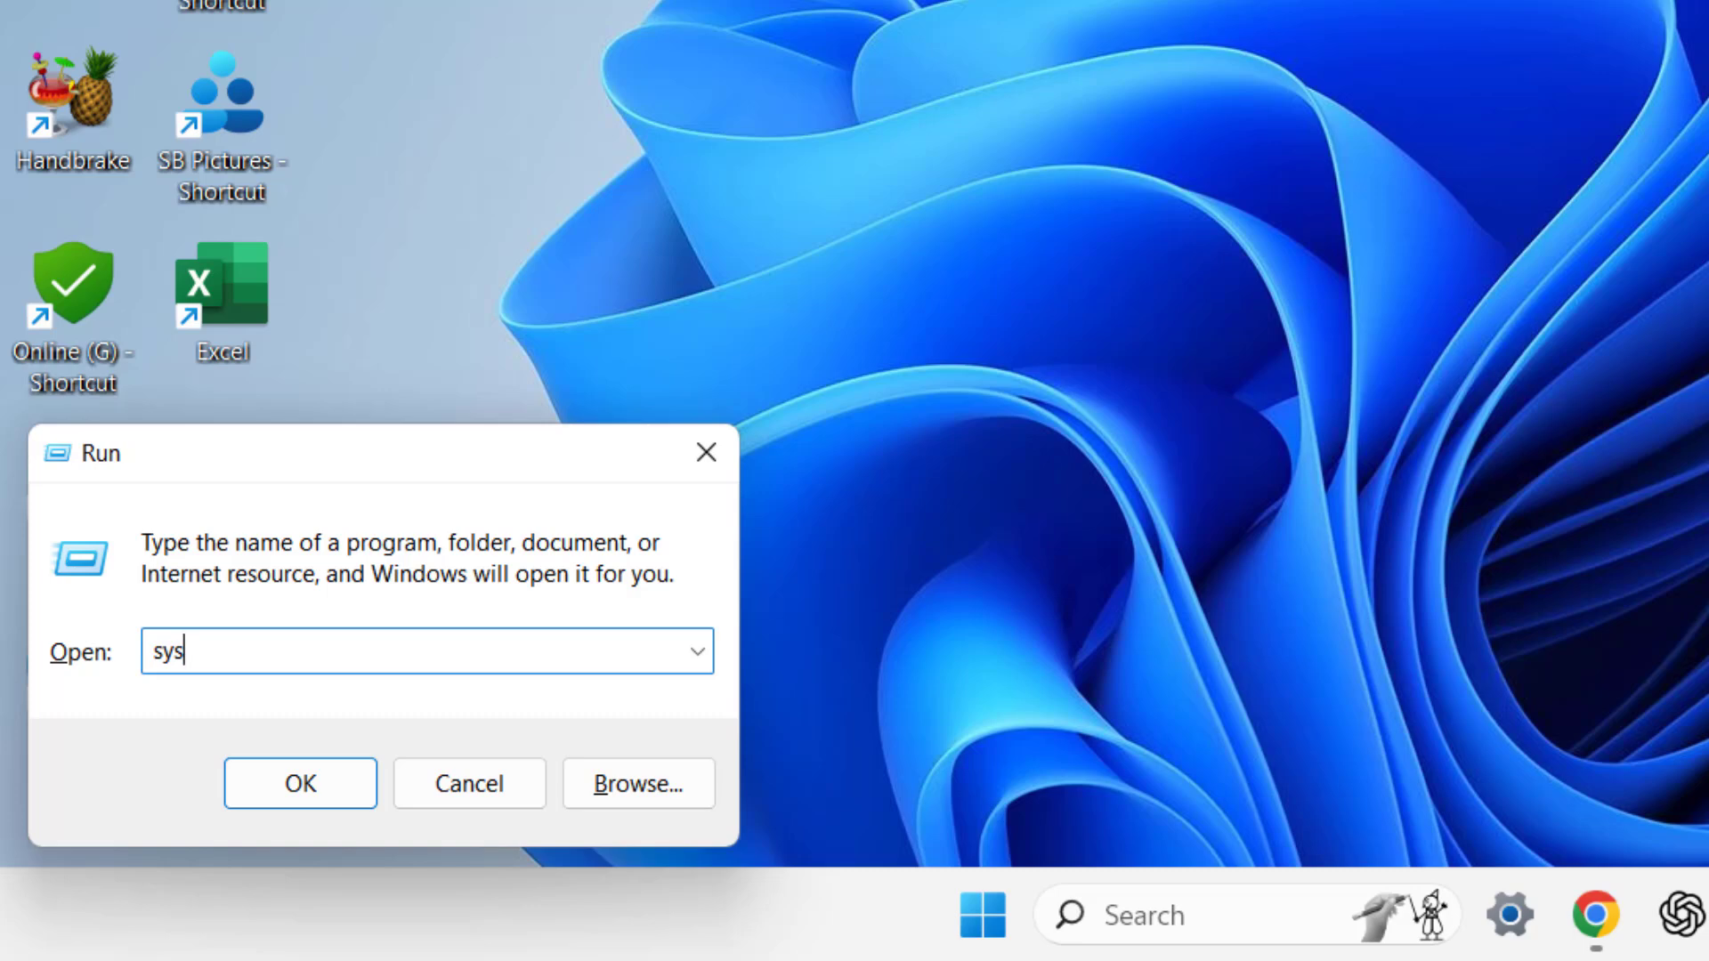
pyautogui.write('dm.cpl')
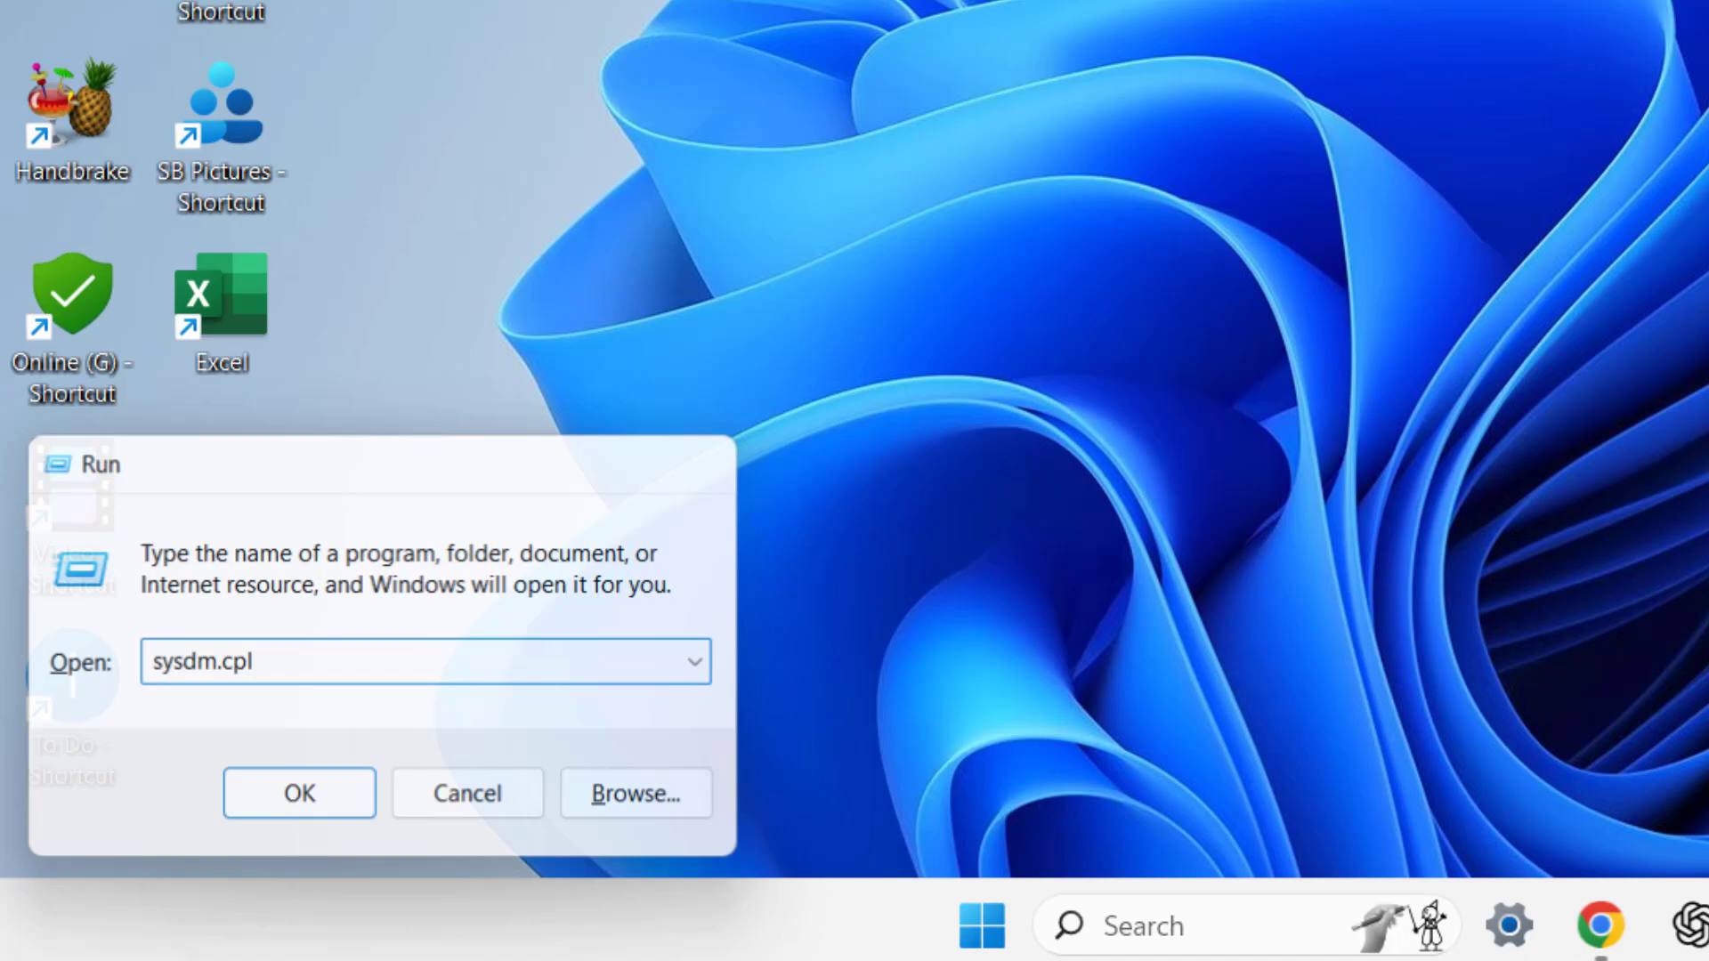
# Step: Launch System Properties, set Performance visual effects to Adjust for best performance, and close it
pyautogui.press('Return')
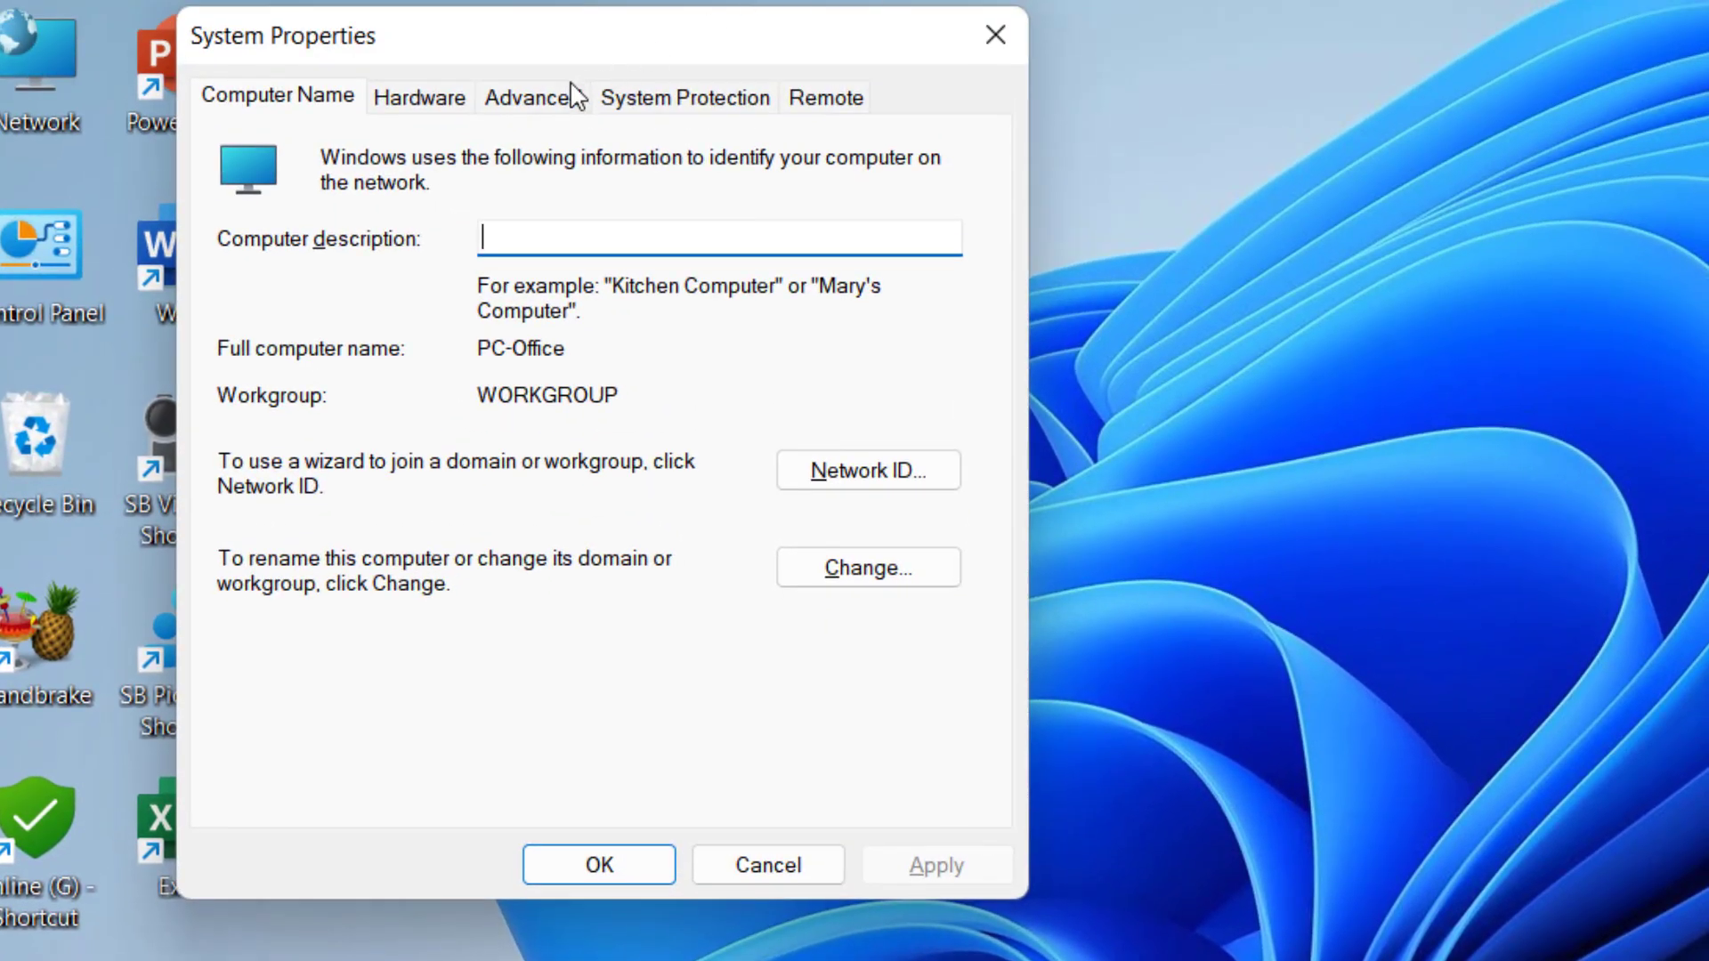
pyautogui.moveTo(552, 48); pyautogui.dragTo(1094, 85)
pyautogui.click(1074, 131)
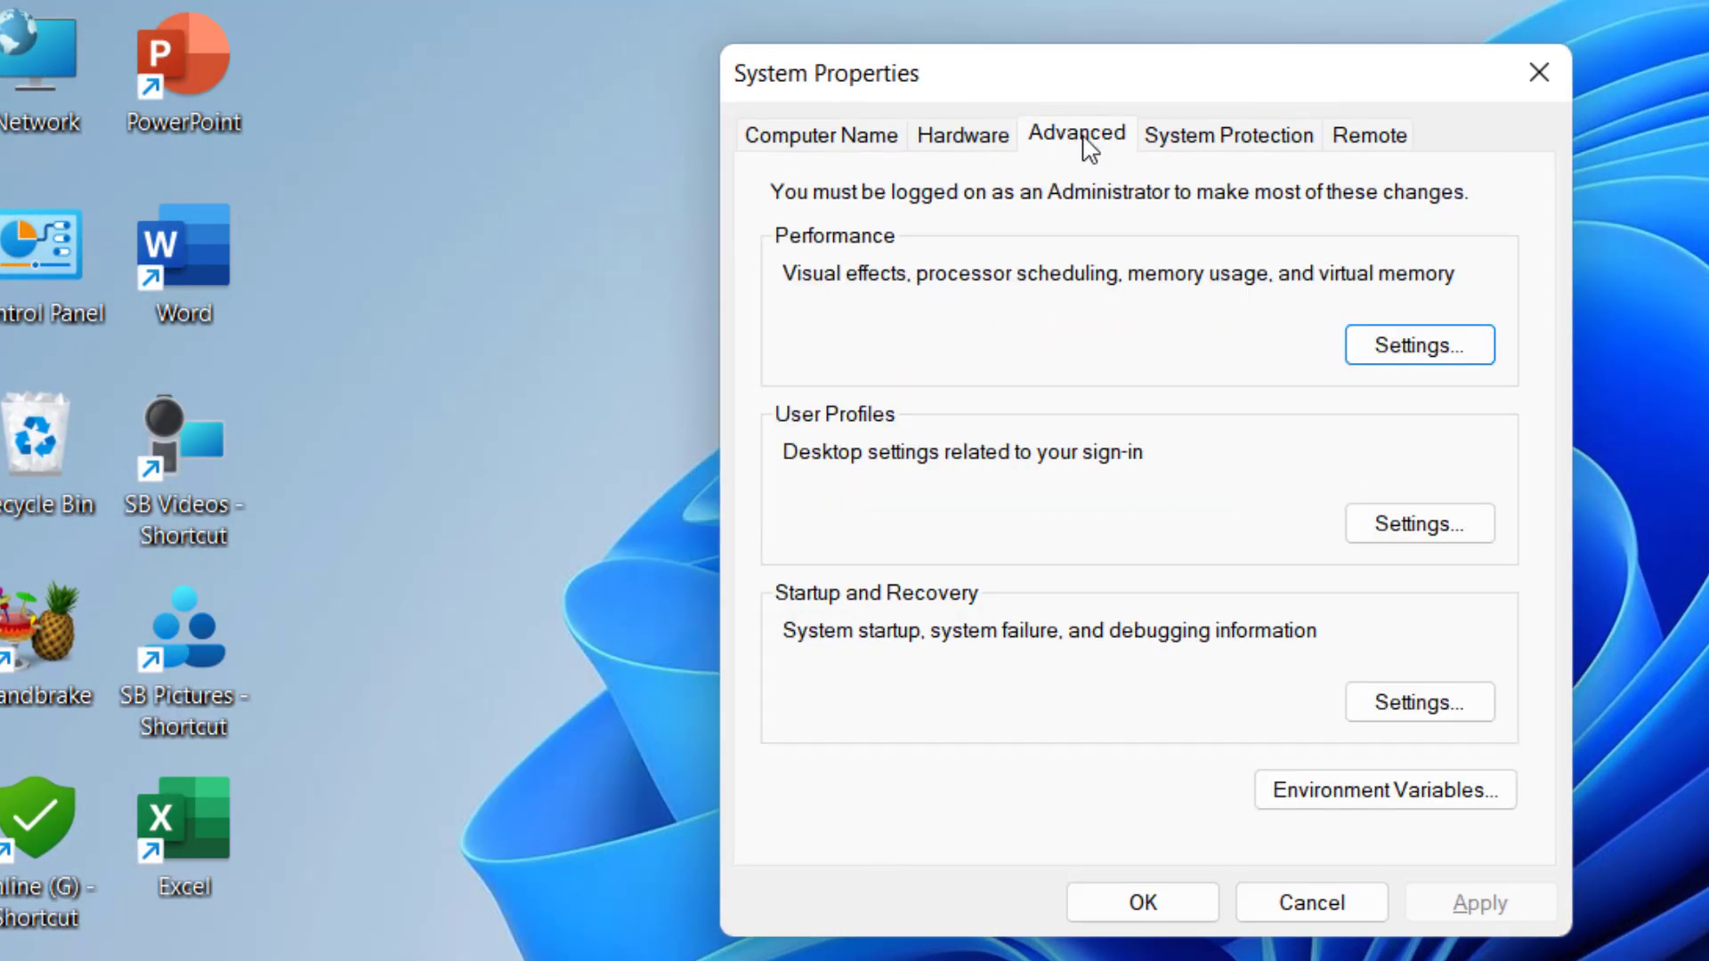
pyautogui.click(1399, 358)
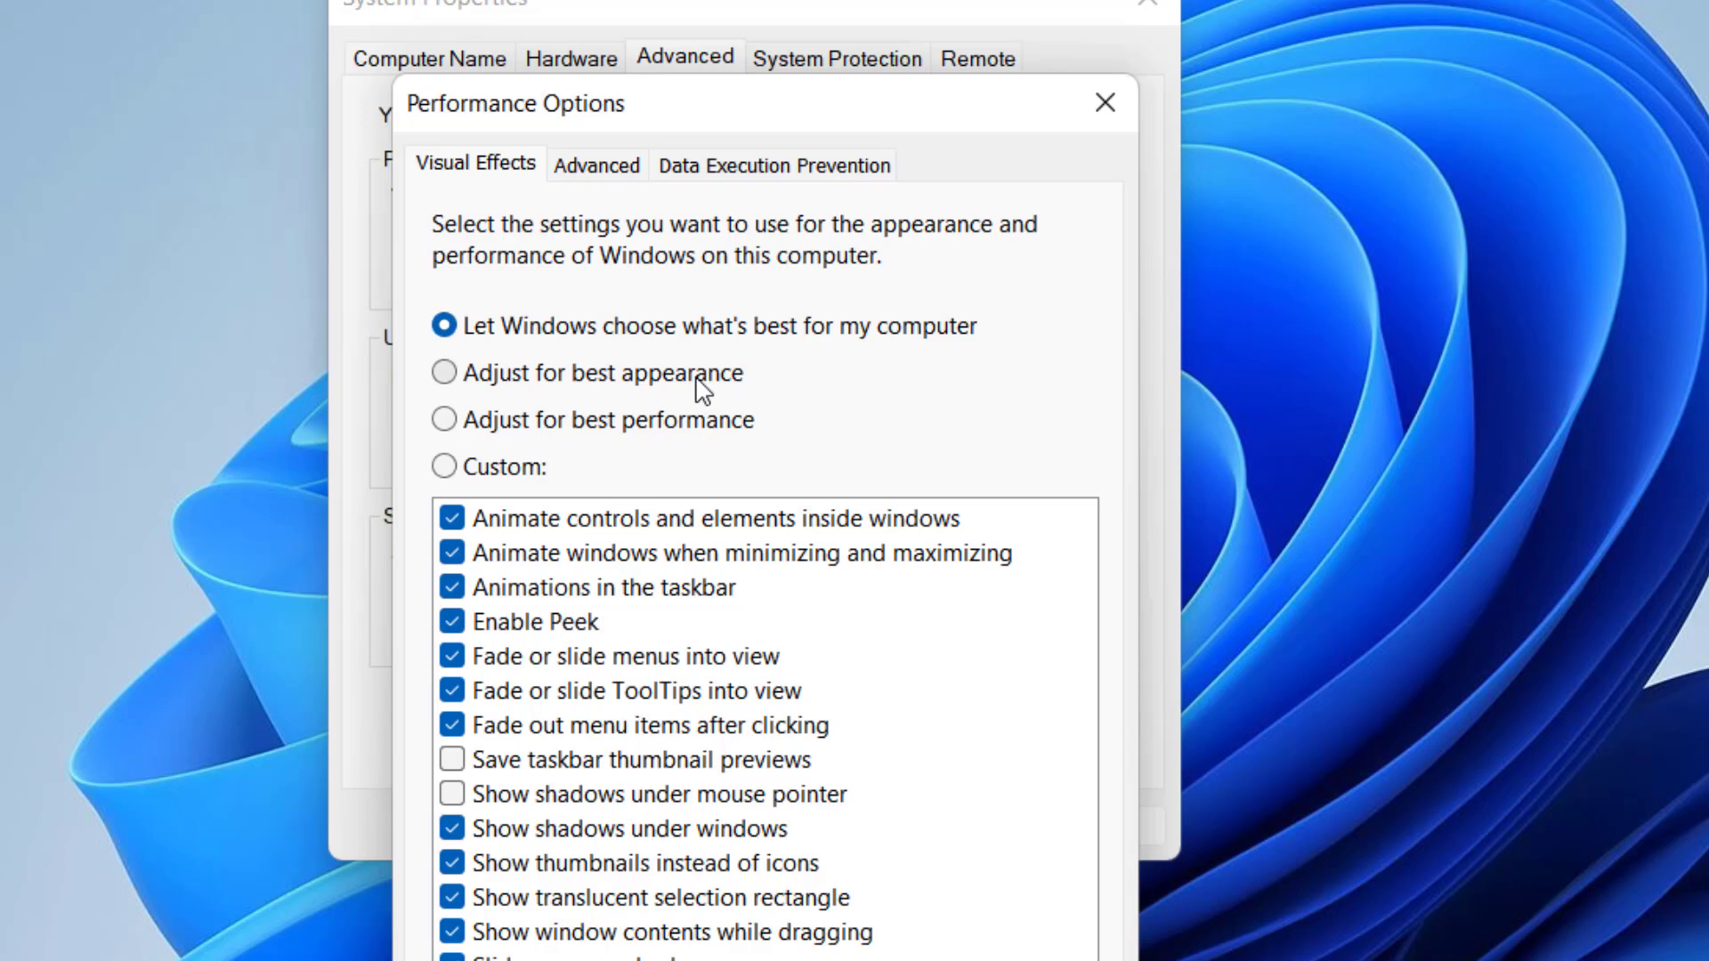
pyautogui.click(699, 426)
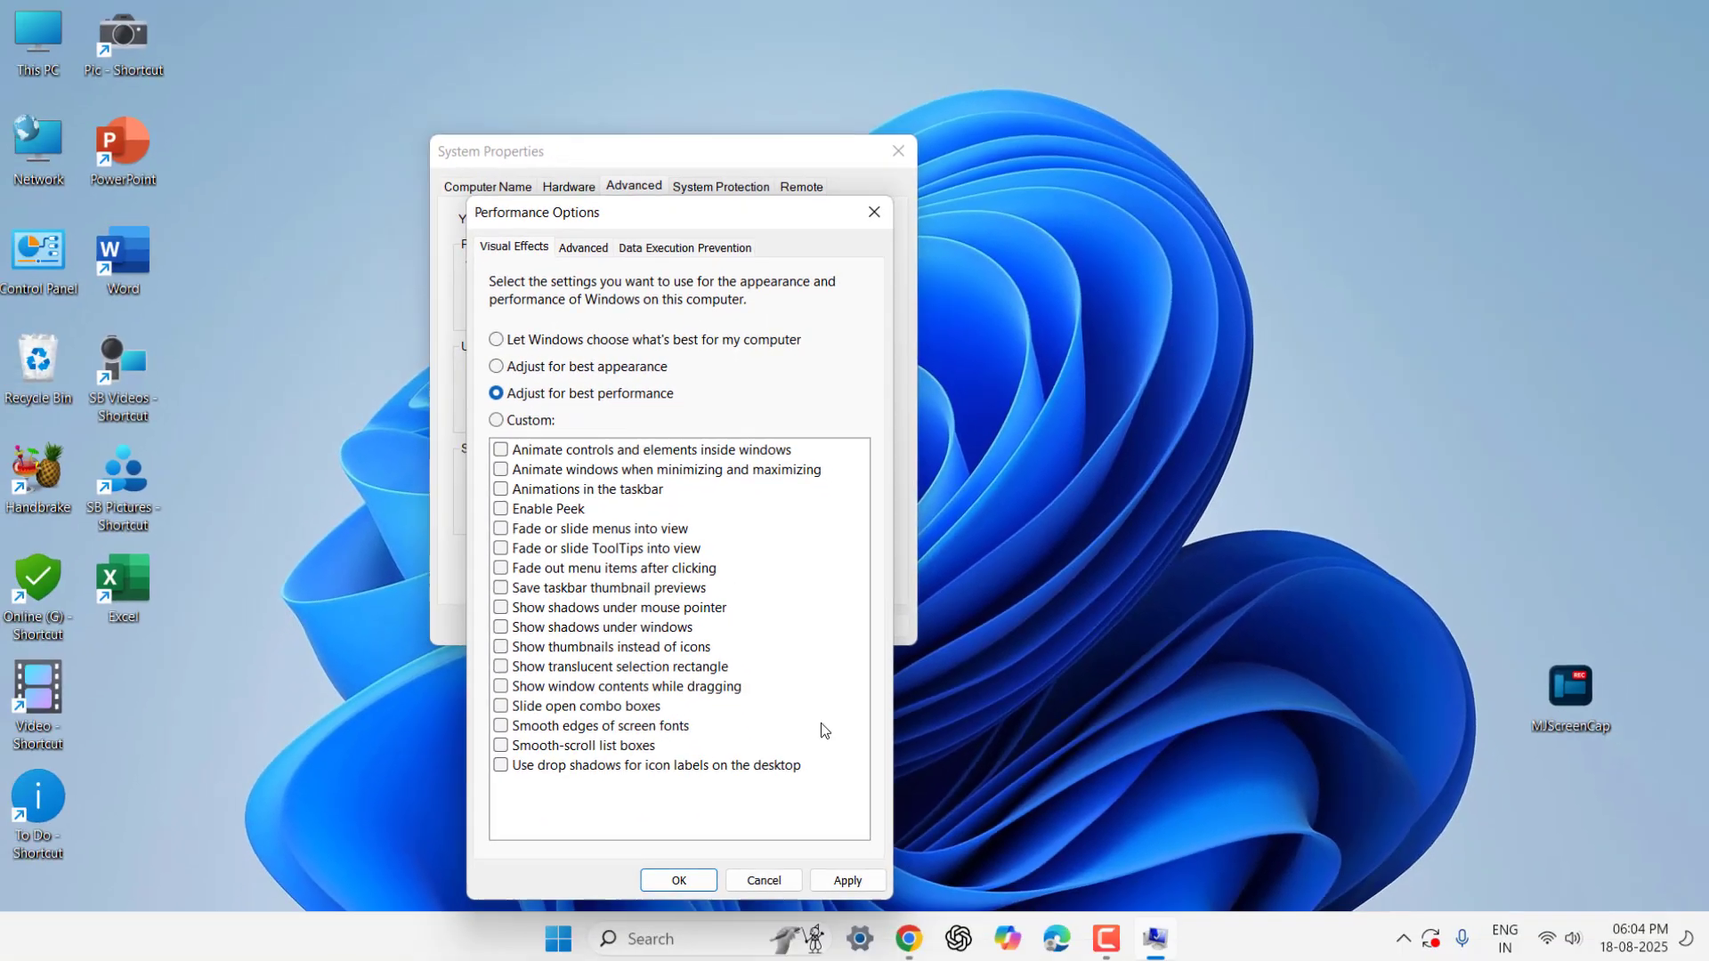
pyautogui.click(665, 879)
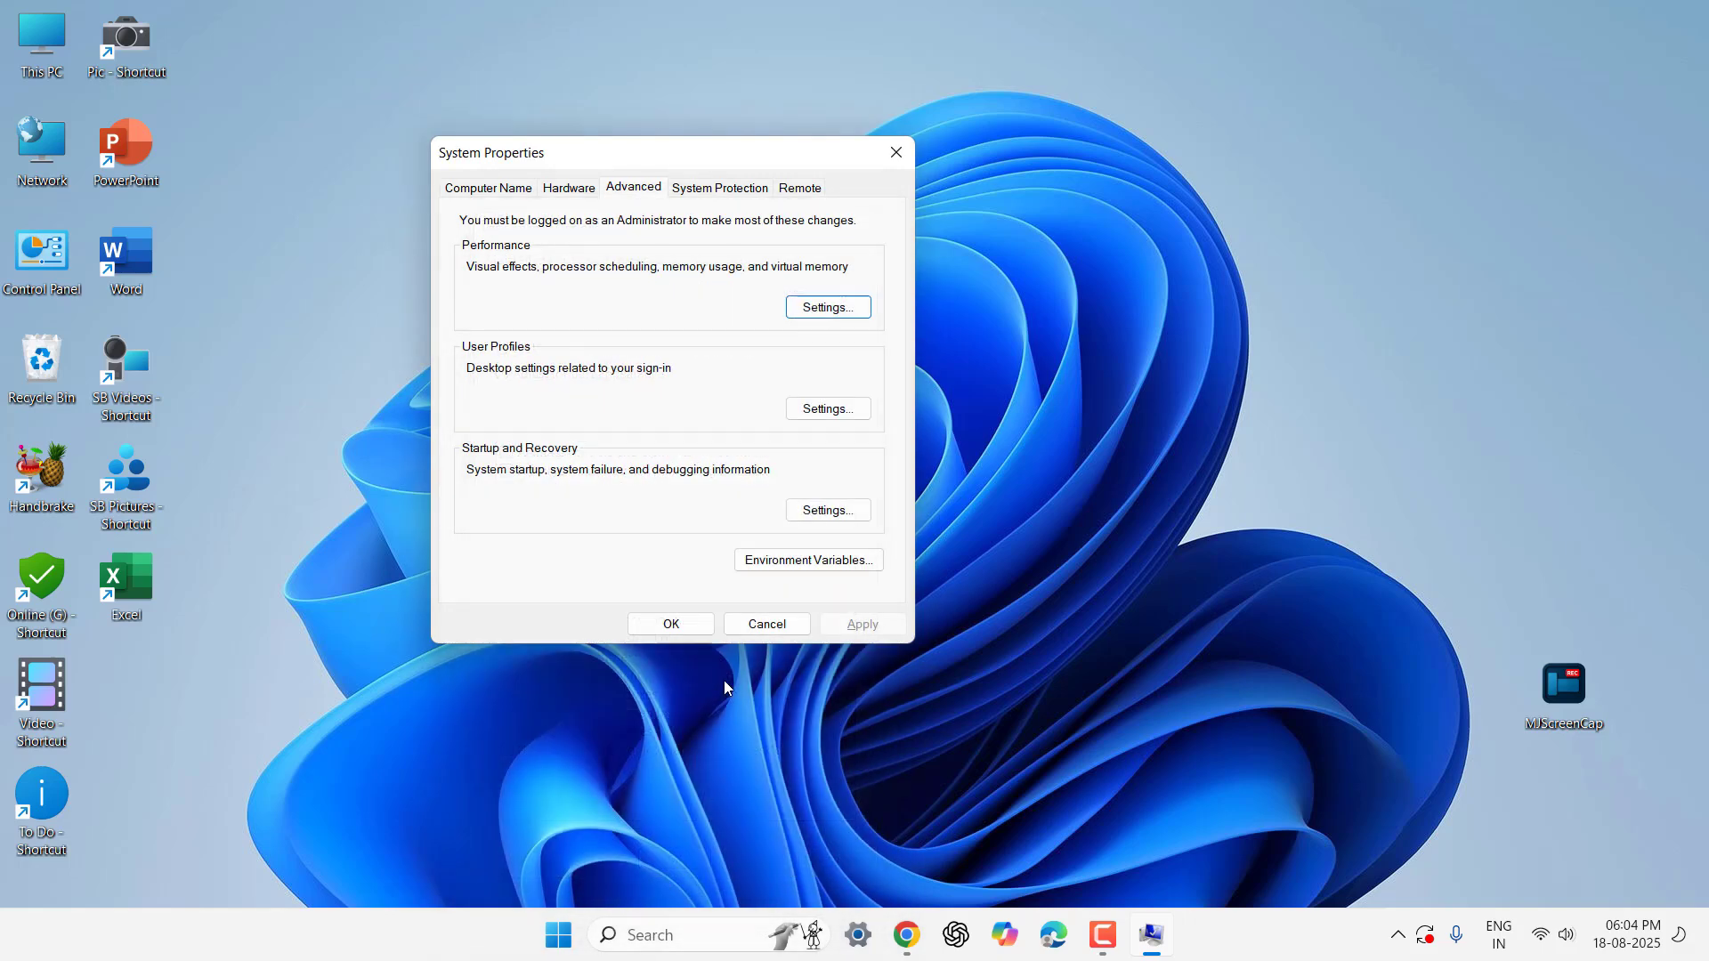
pyautogui.press('Return')
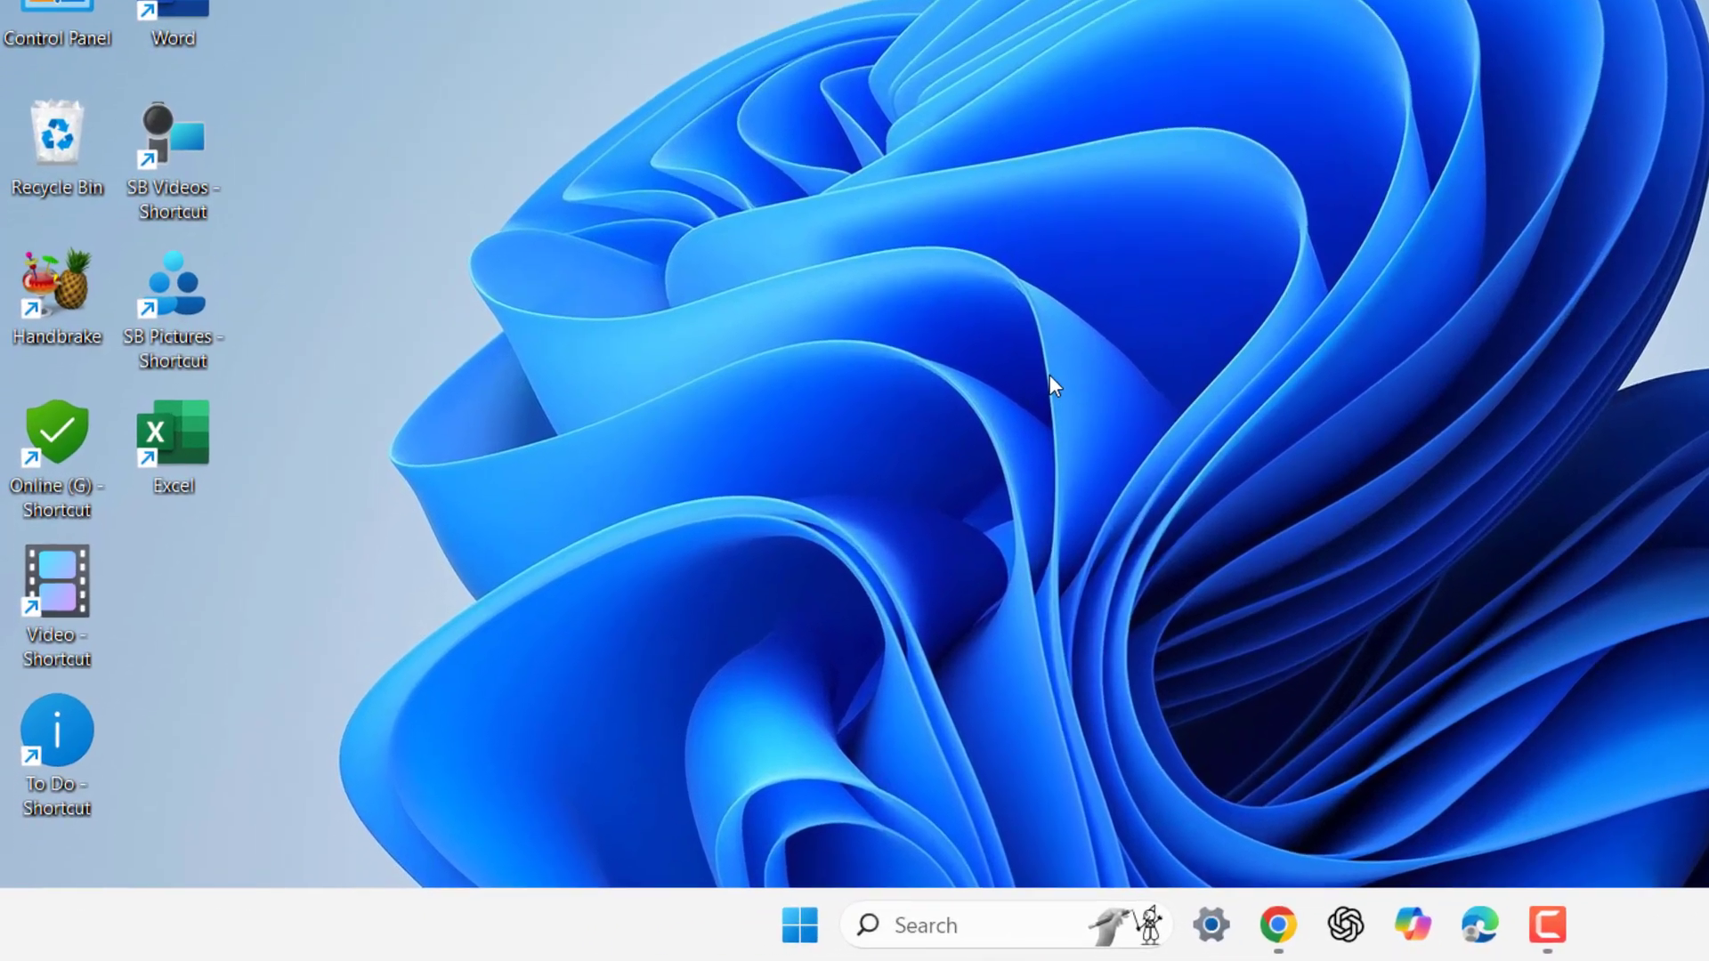
# Step: Open the Windows Temp folder, recycle its 65 items except the in-use file, and close it
pyautogui.press('super+r')
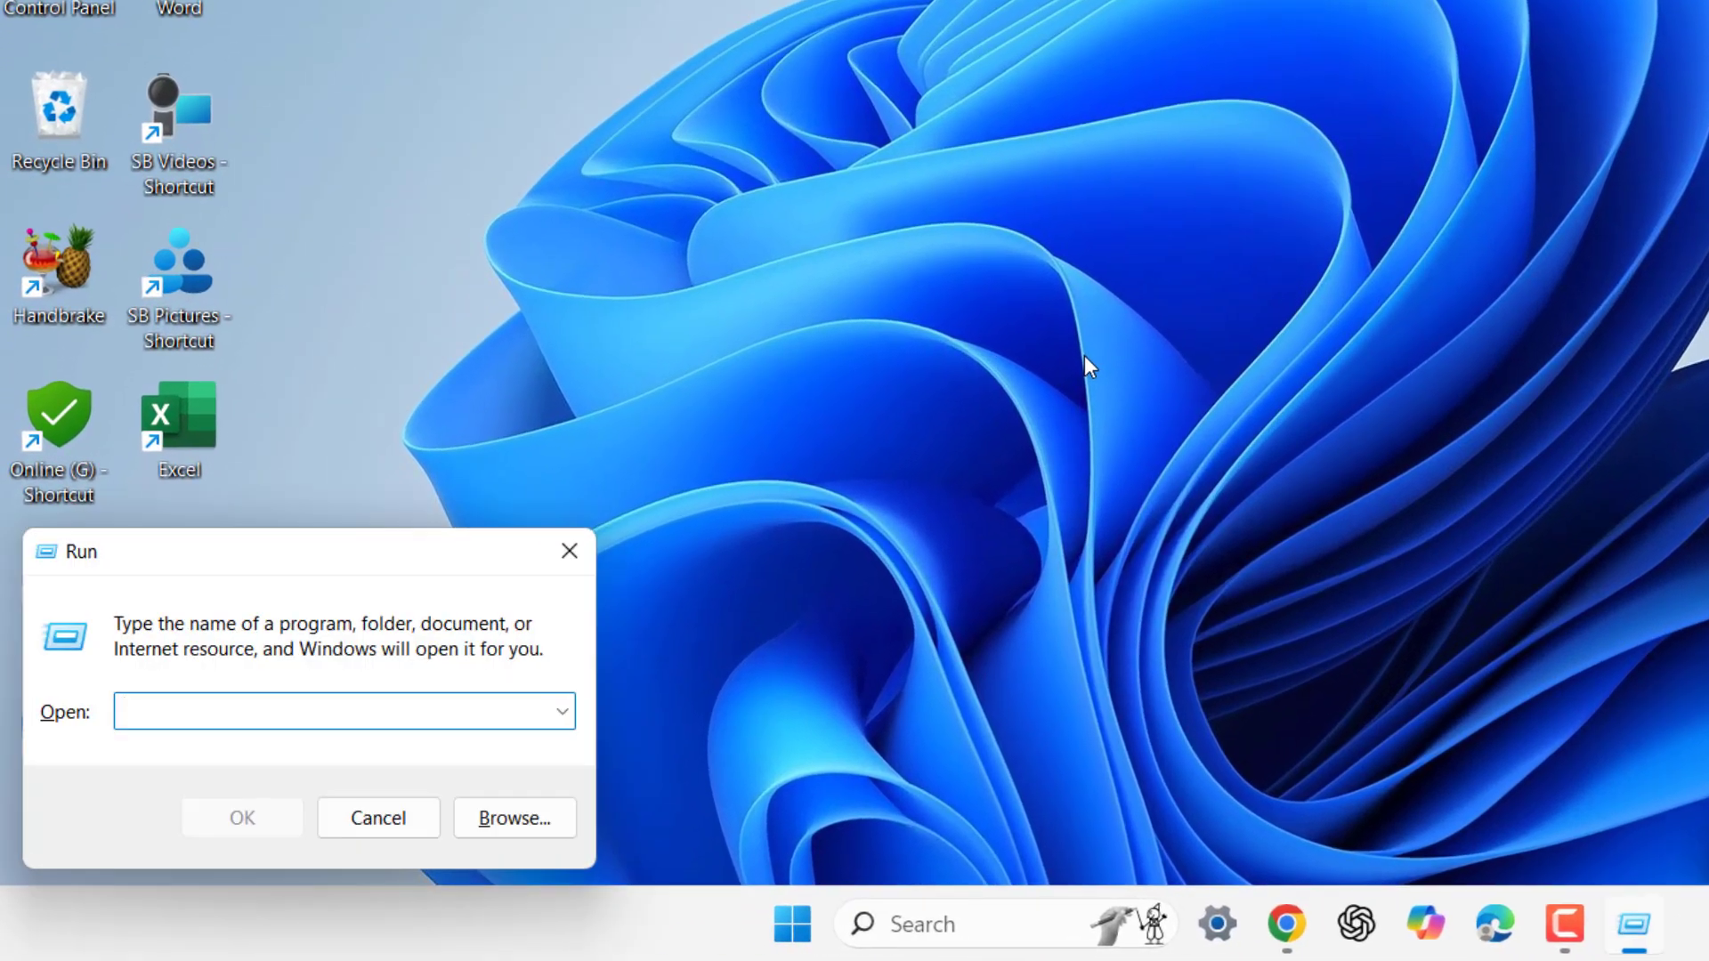
pyautogui.write('temp')
pyautogui.press('Return')
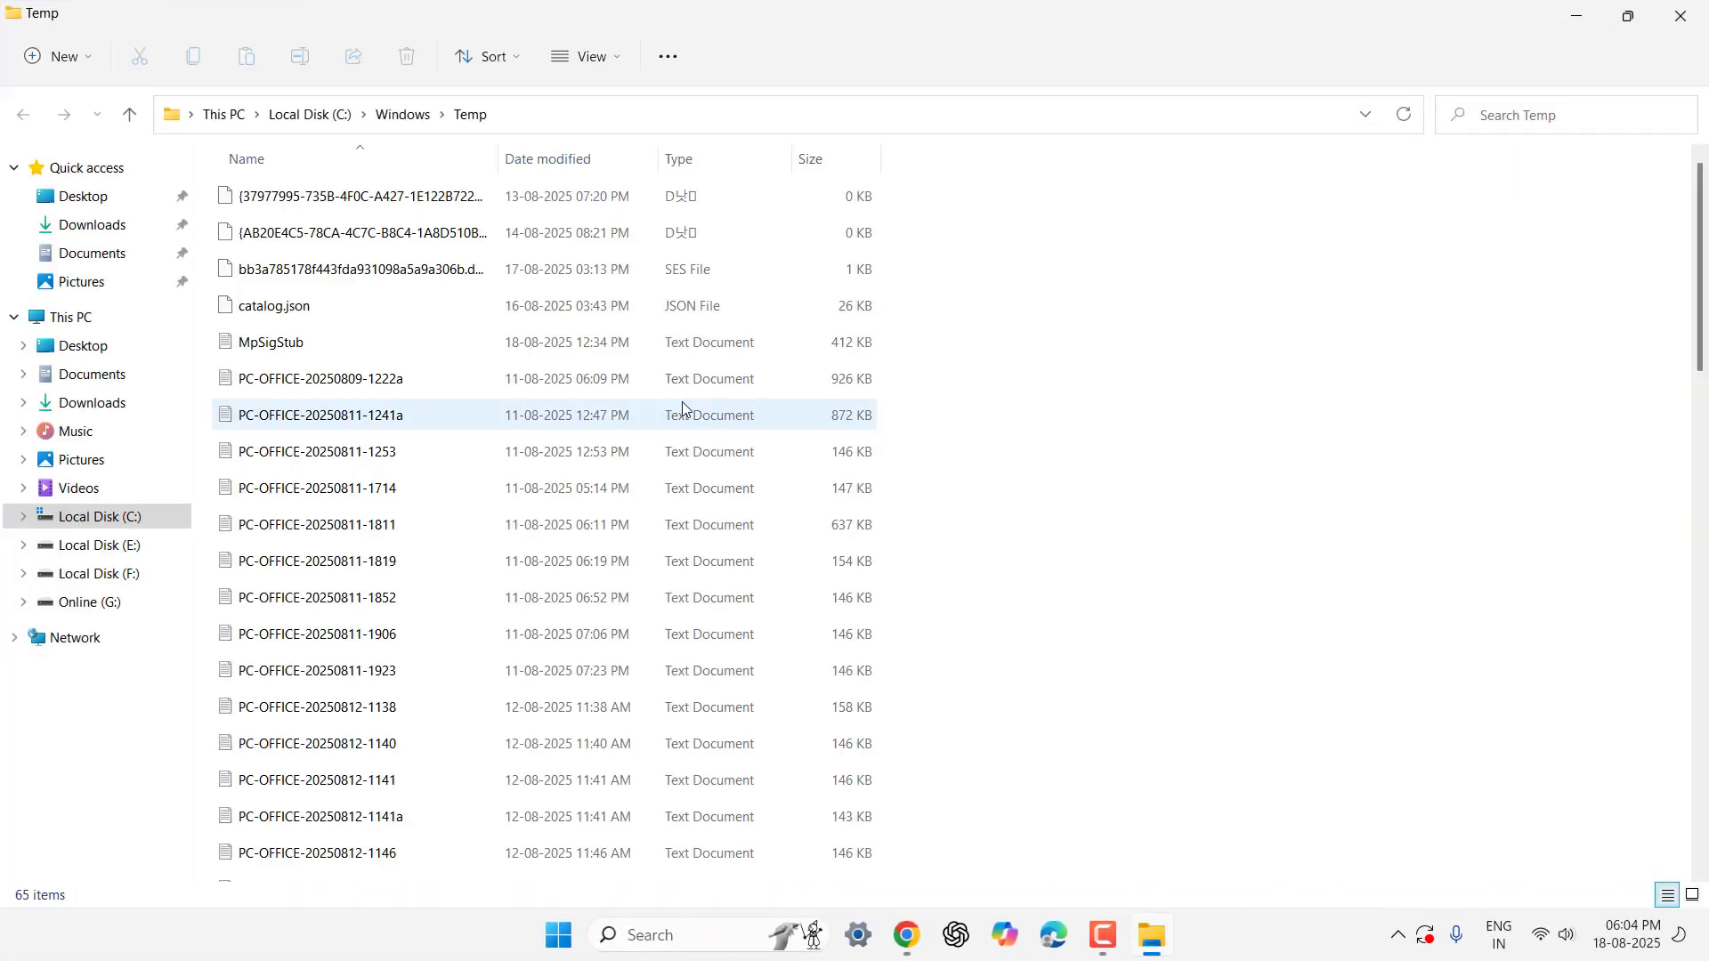
pyautogui.hotkey('ctrl', 'a')
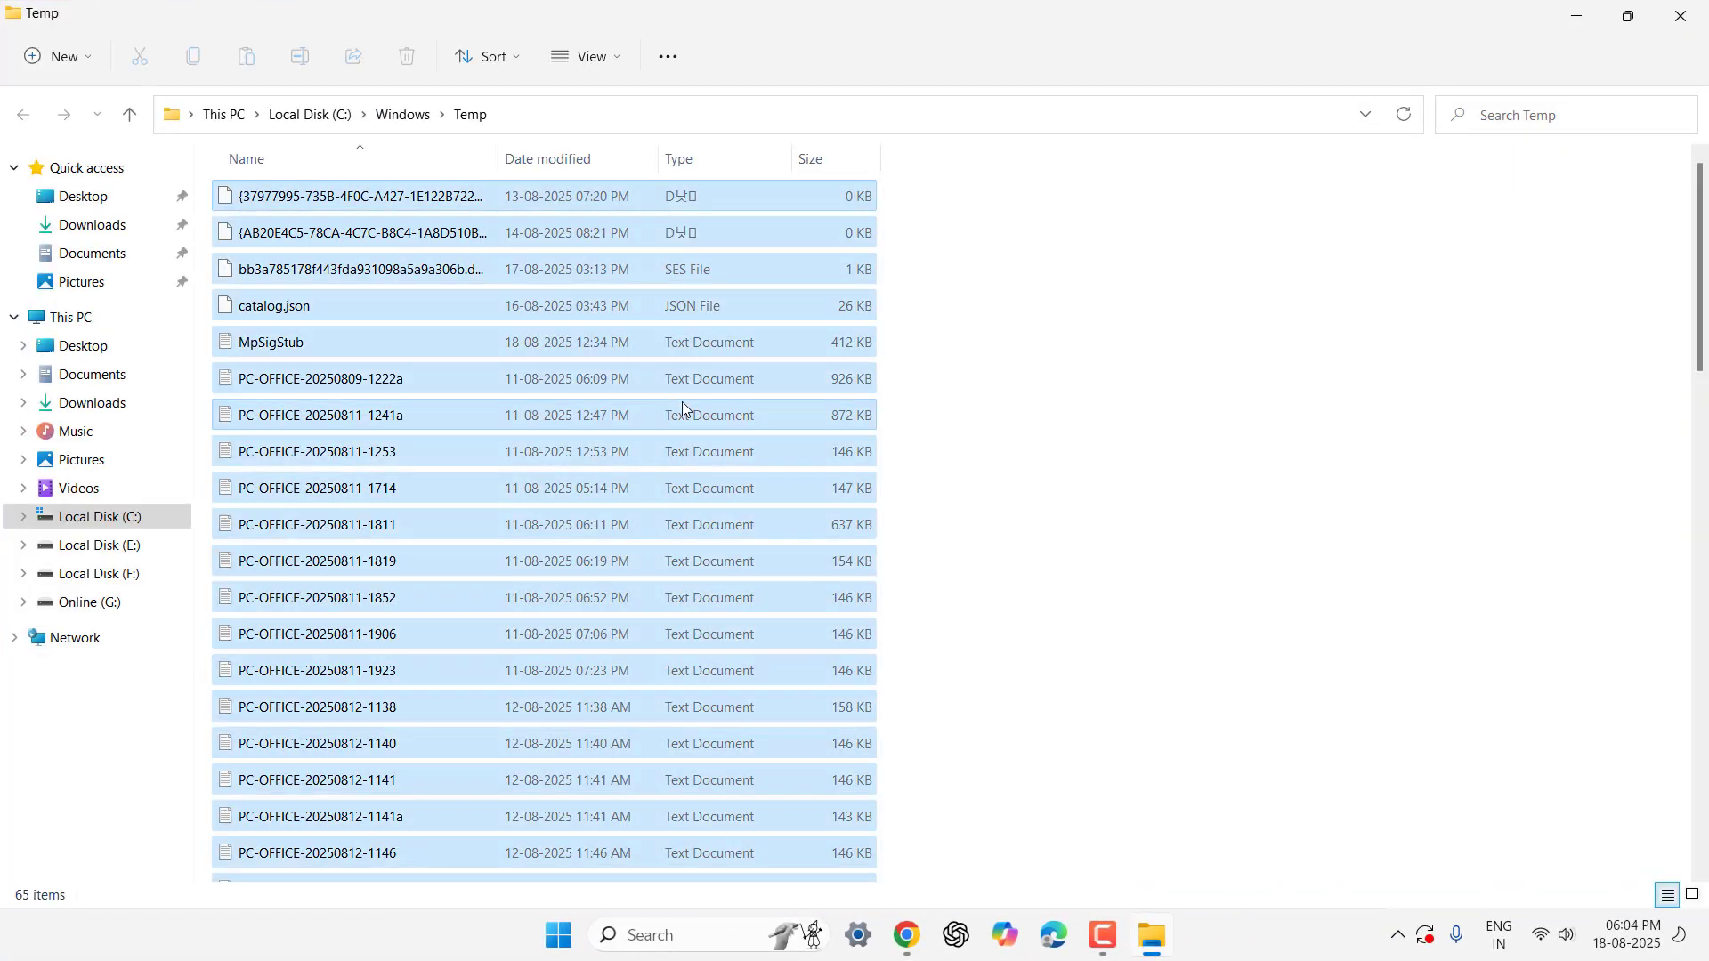
pyautogui.press('Delete')
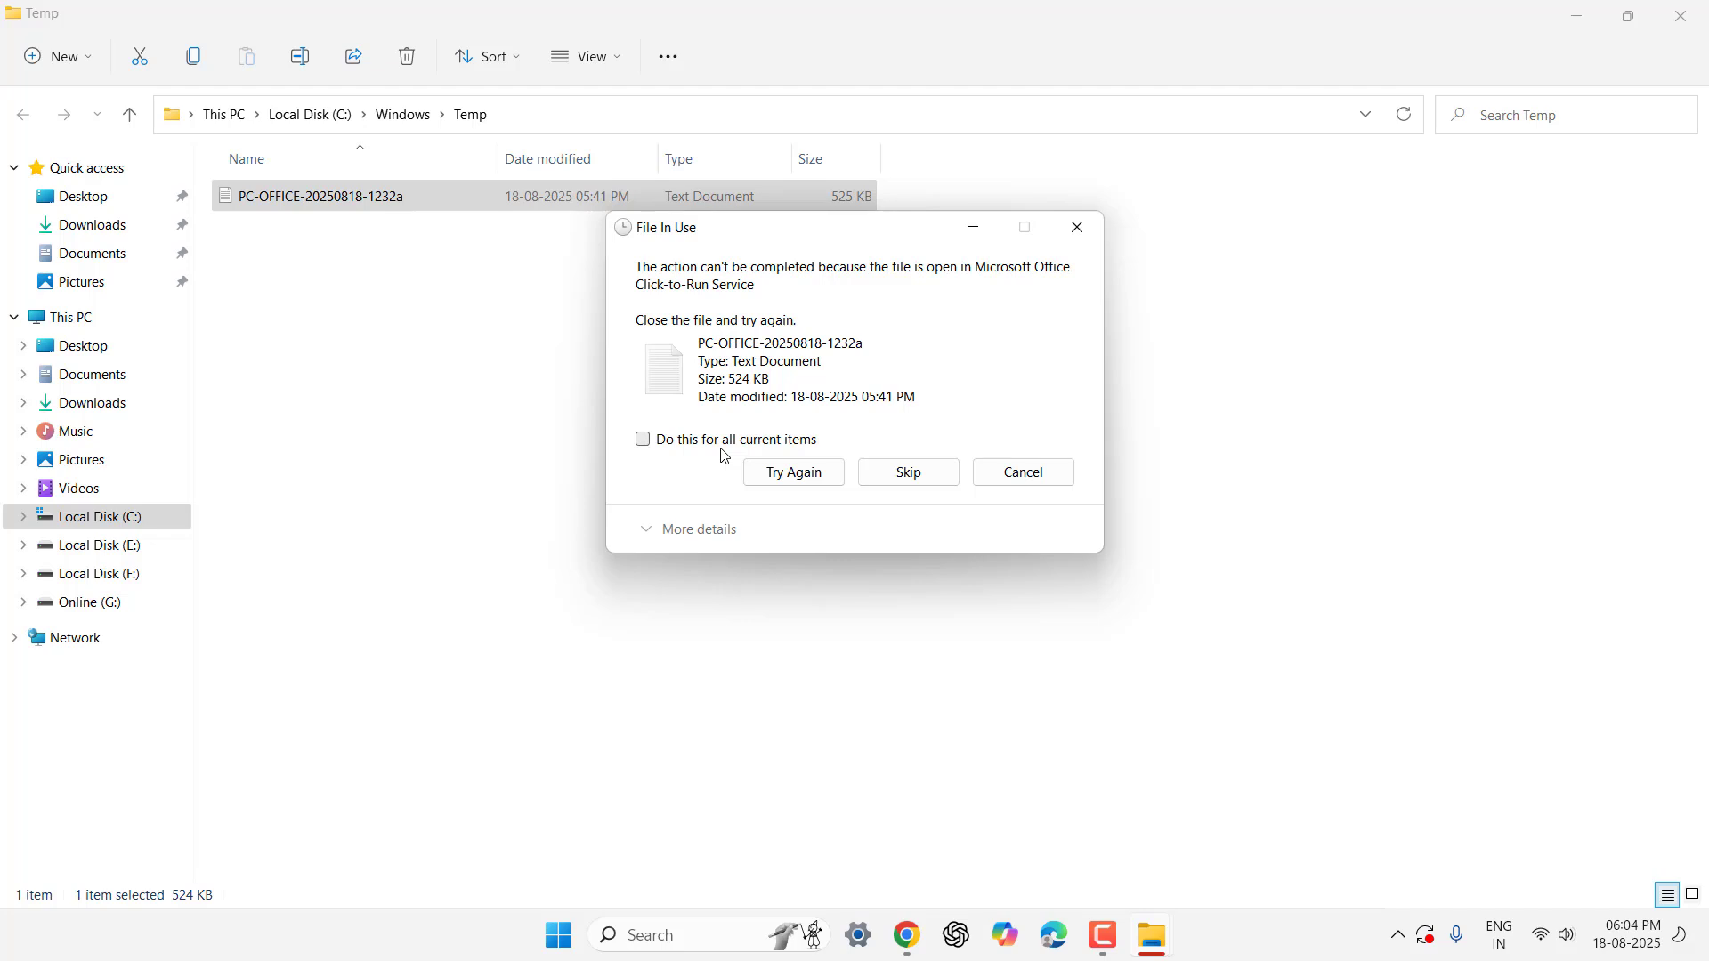
pyautogui.click(663, 440)
pyautogui.click(902, 484)
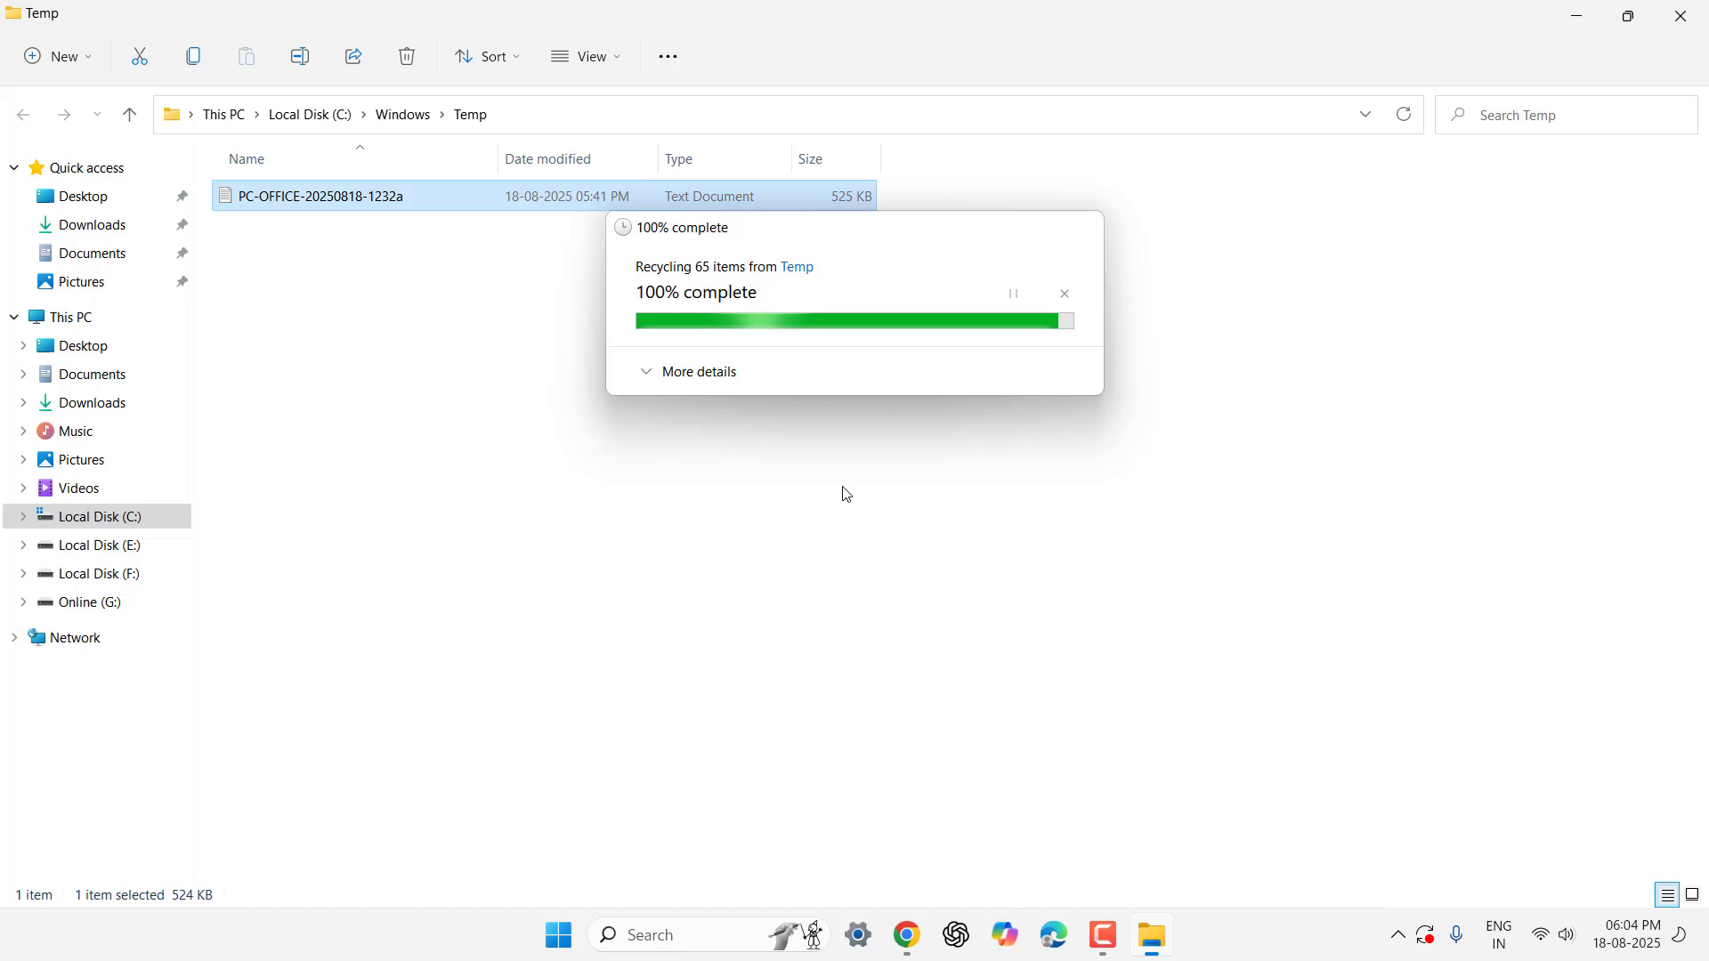
pyautogui.click(1683, 16)
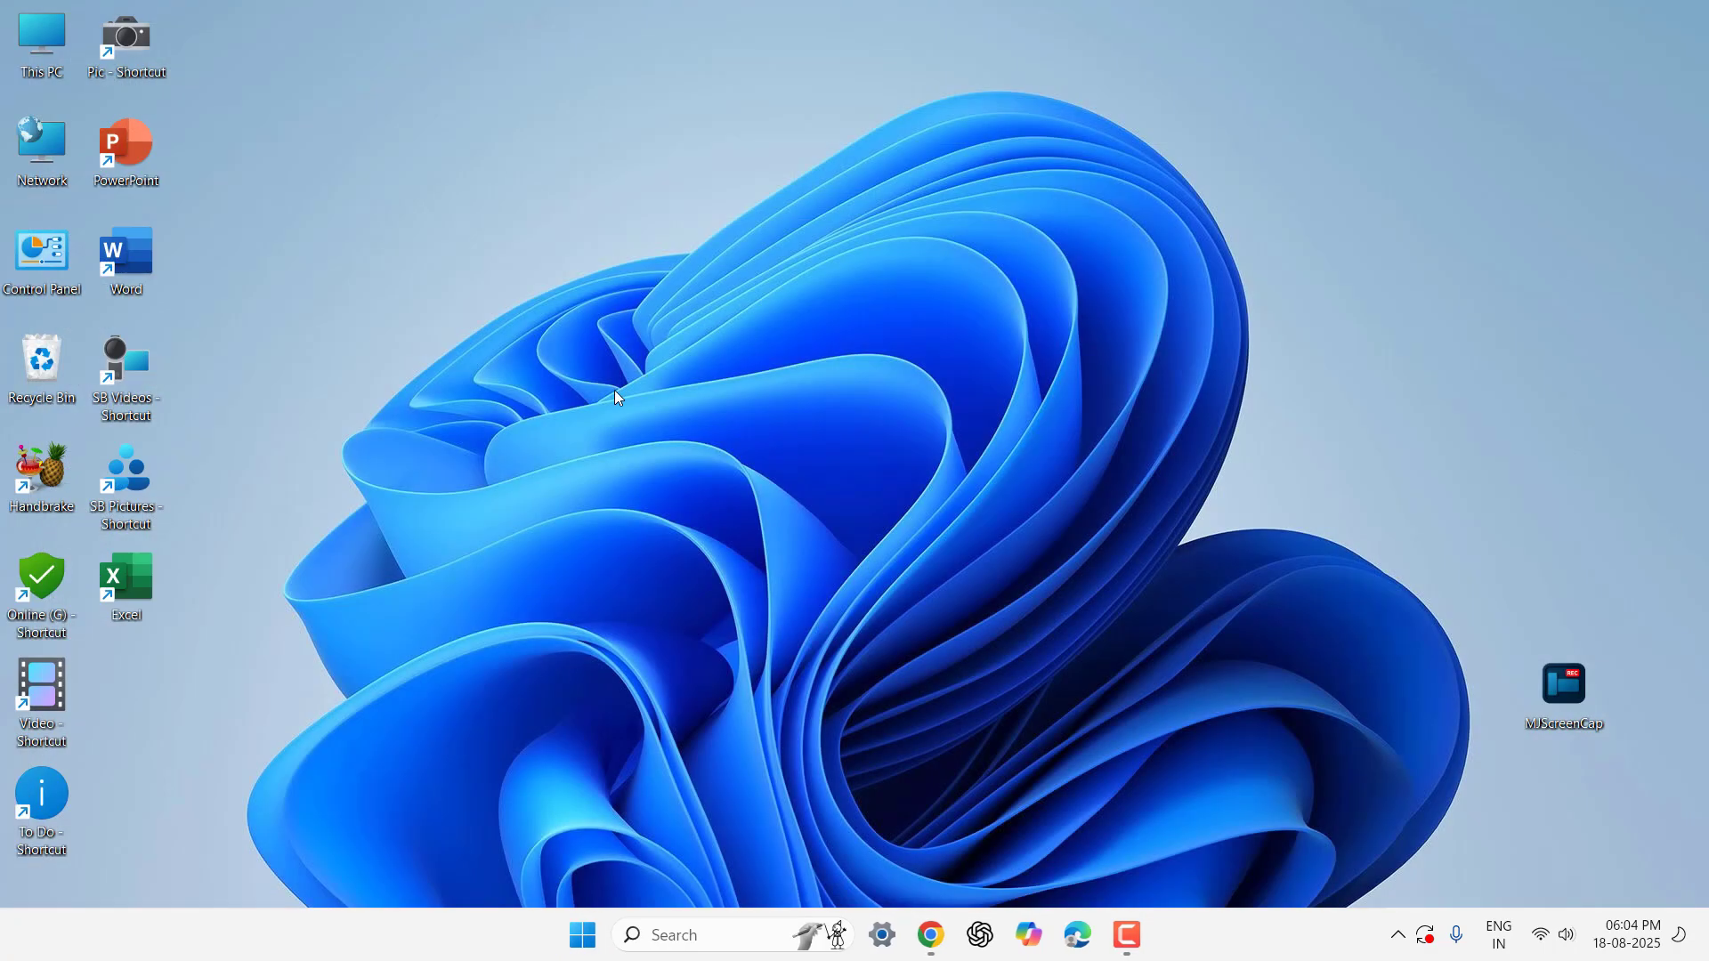
# Step: Open %temp% and recycle its contents, retrying then skipping in-use items, leaving 7
pyautogui.press('super')
pyautogui.press('super')
pyautogui.press('super+r')
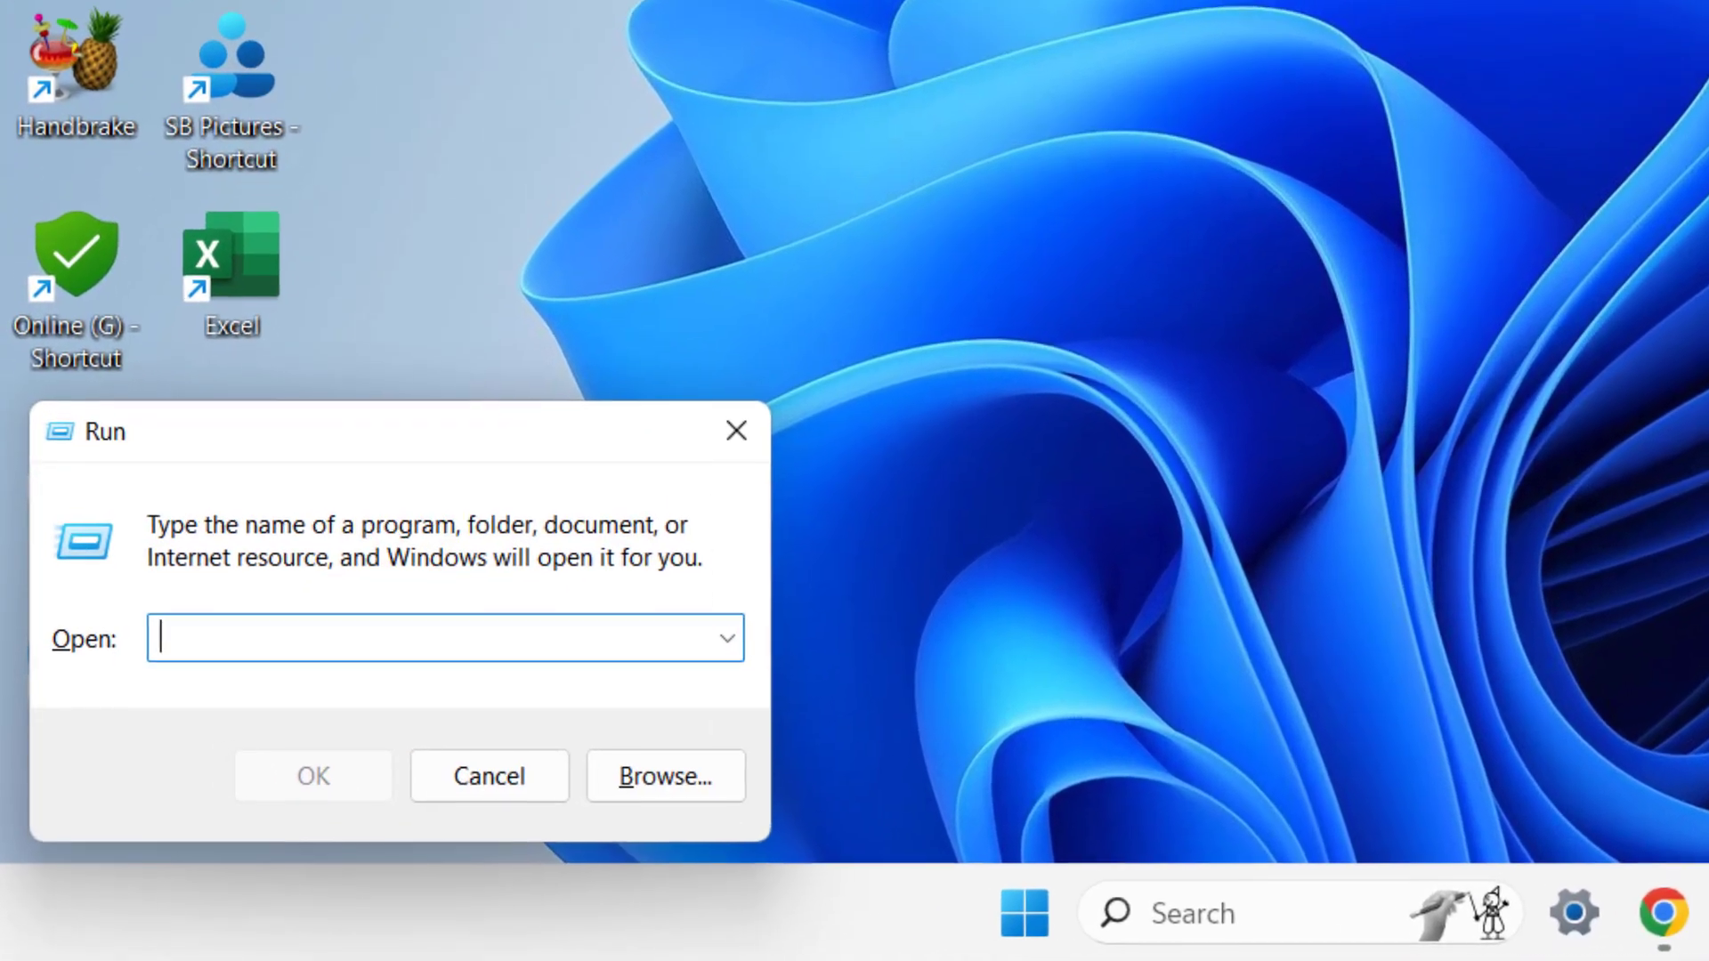
pyautogui.write('%temp')
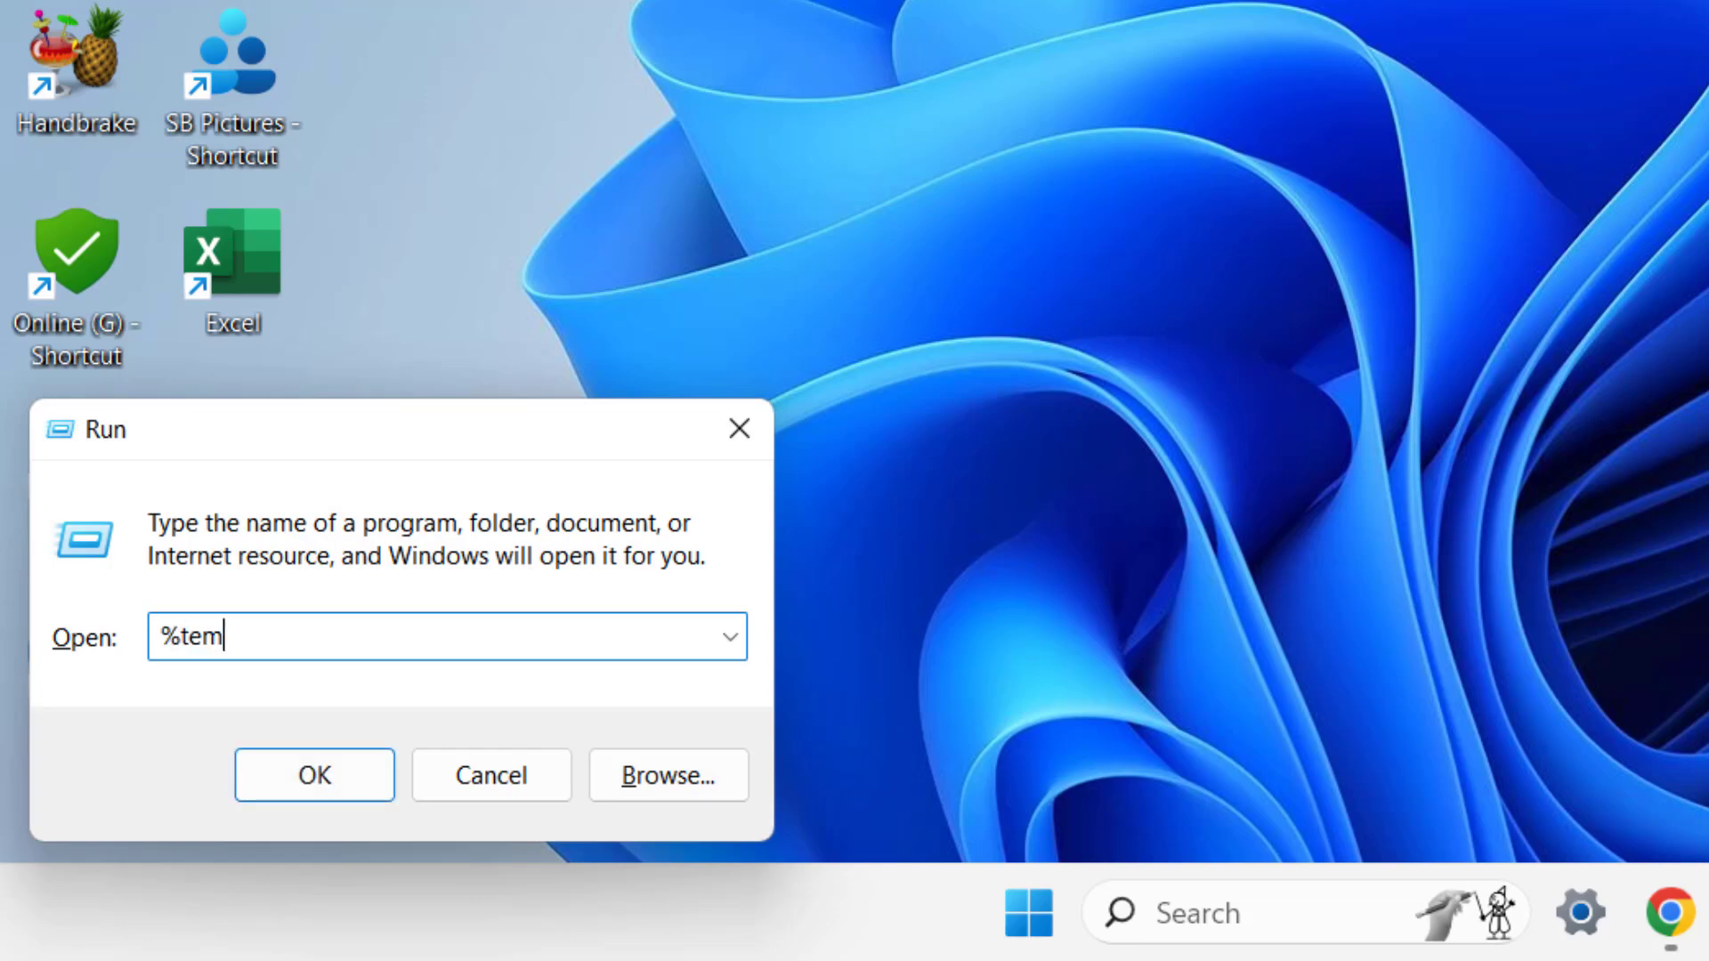
pyautogui.write('%')
pyautogui.press('Return')
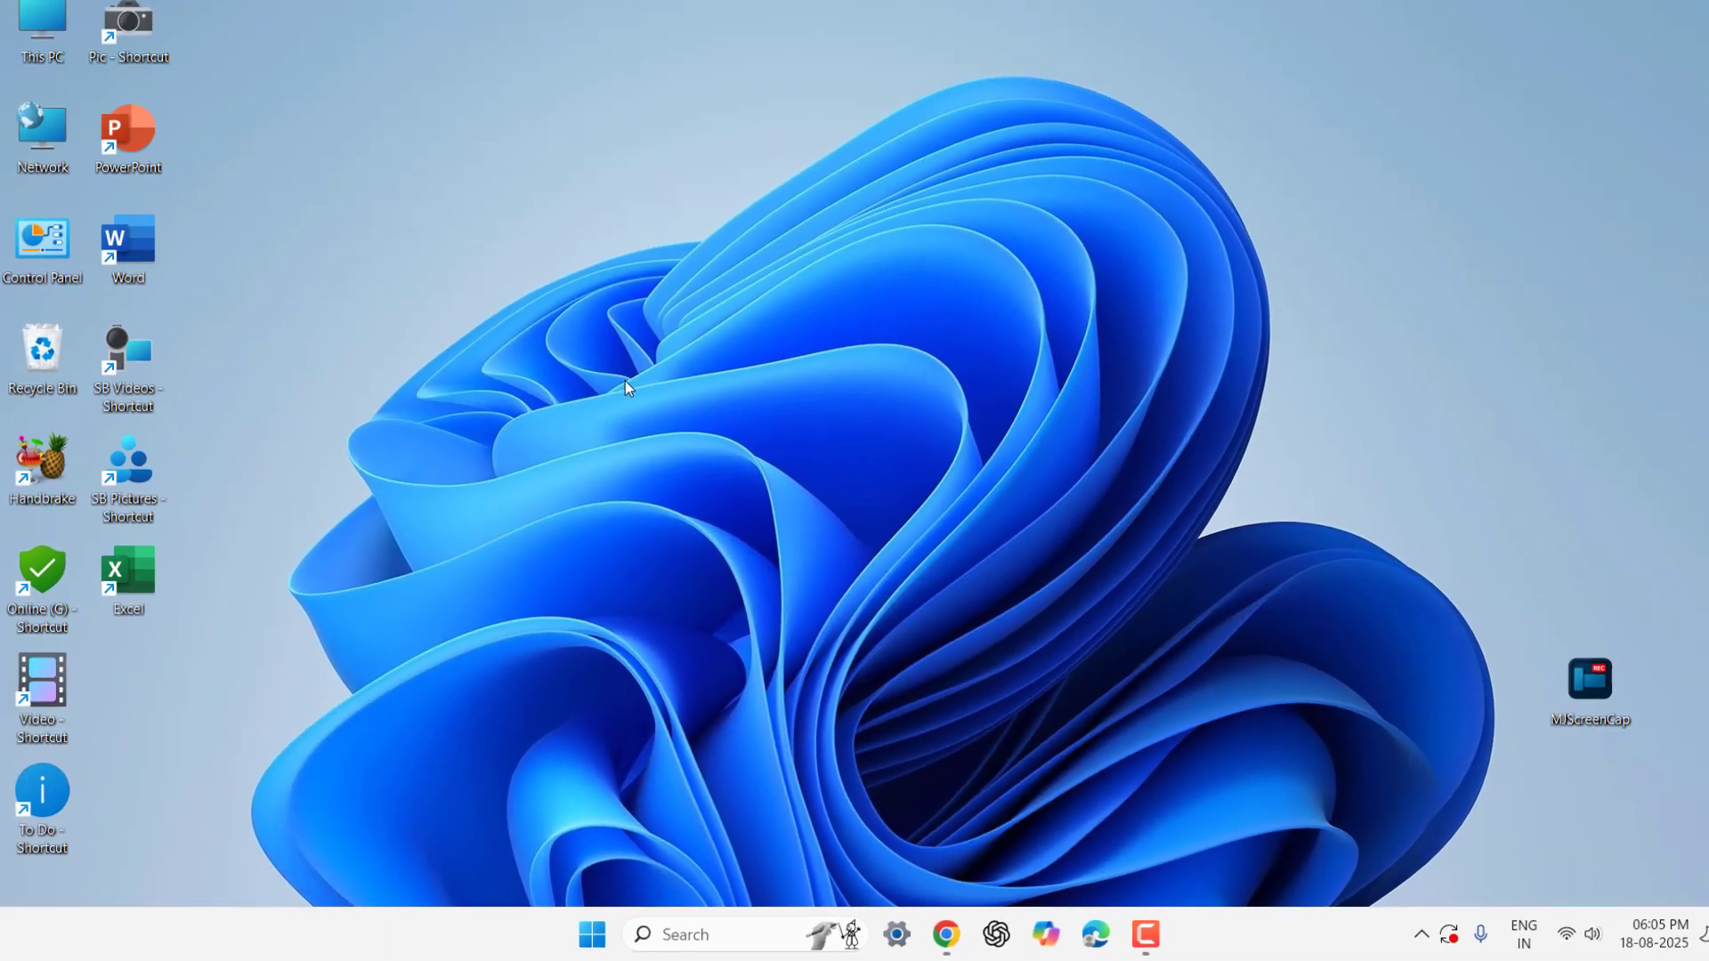
pyautogui.hotkey('ctrl', 'a')
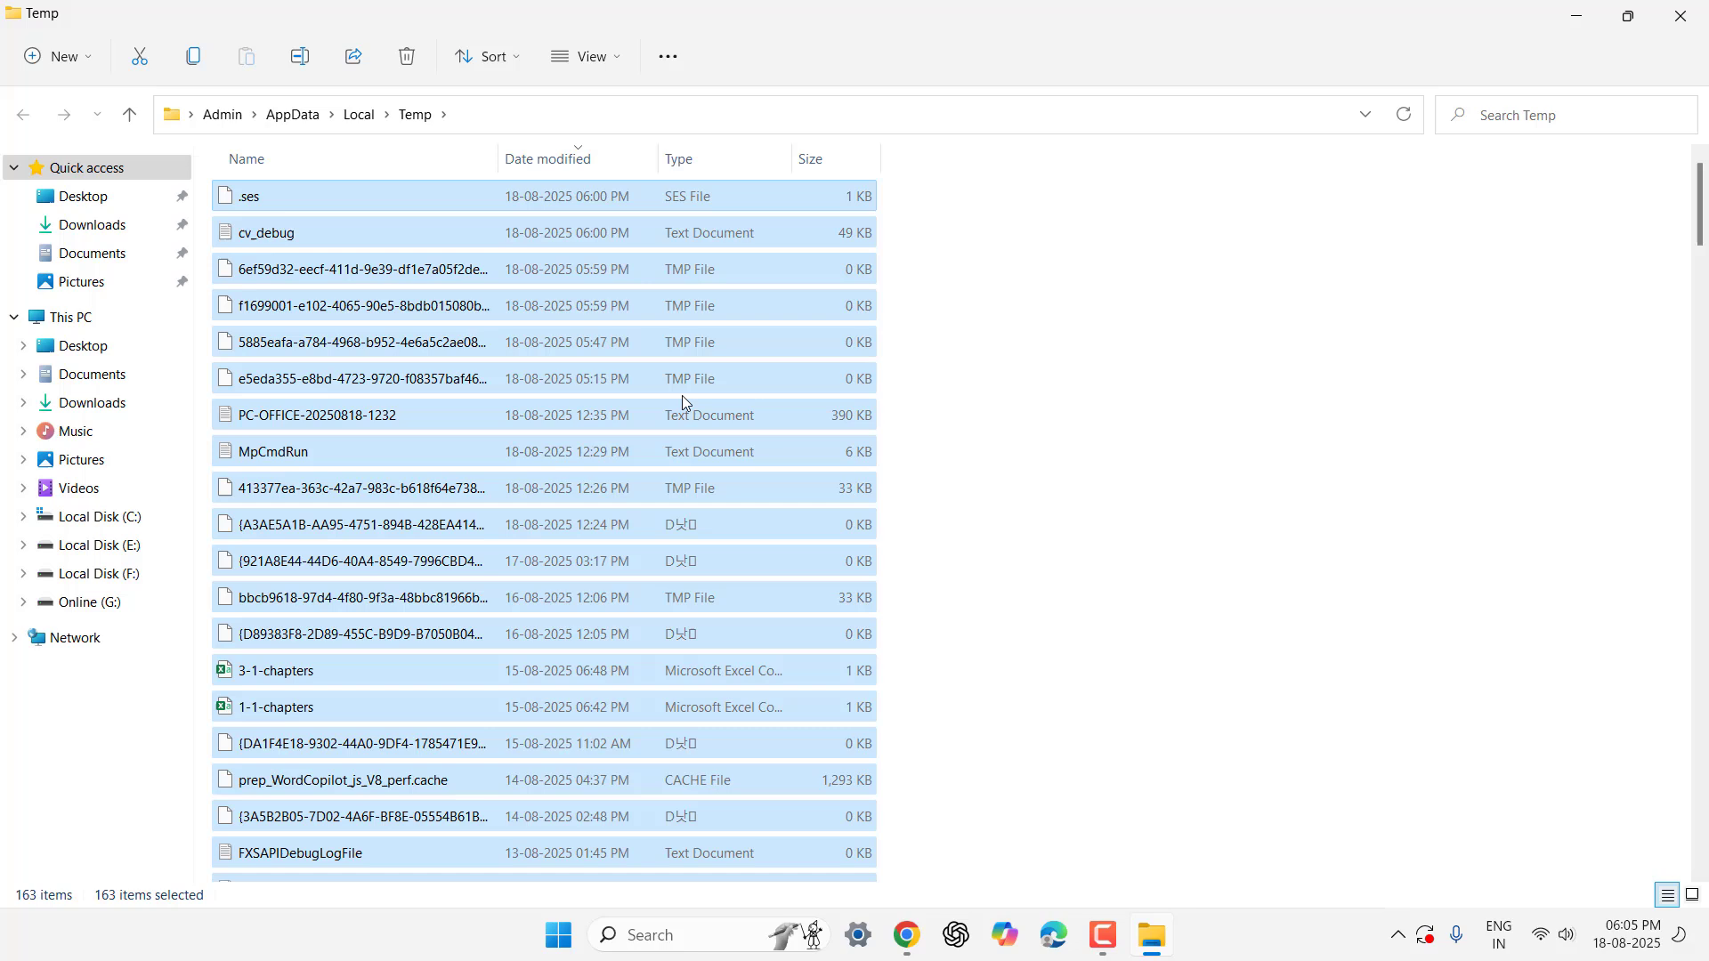
pyautogui.press('Delete')
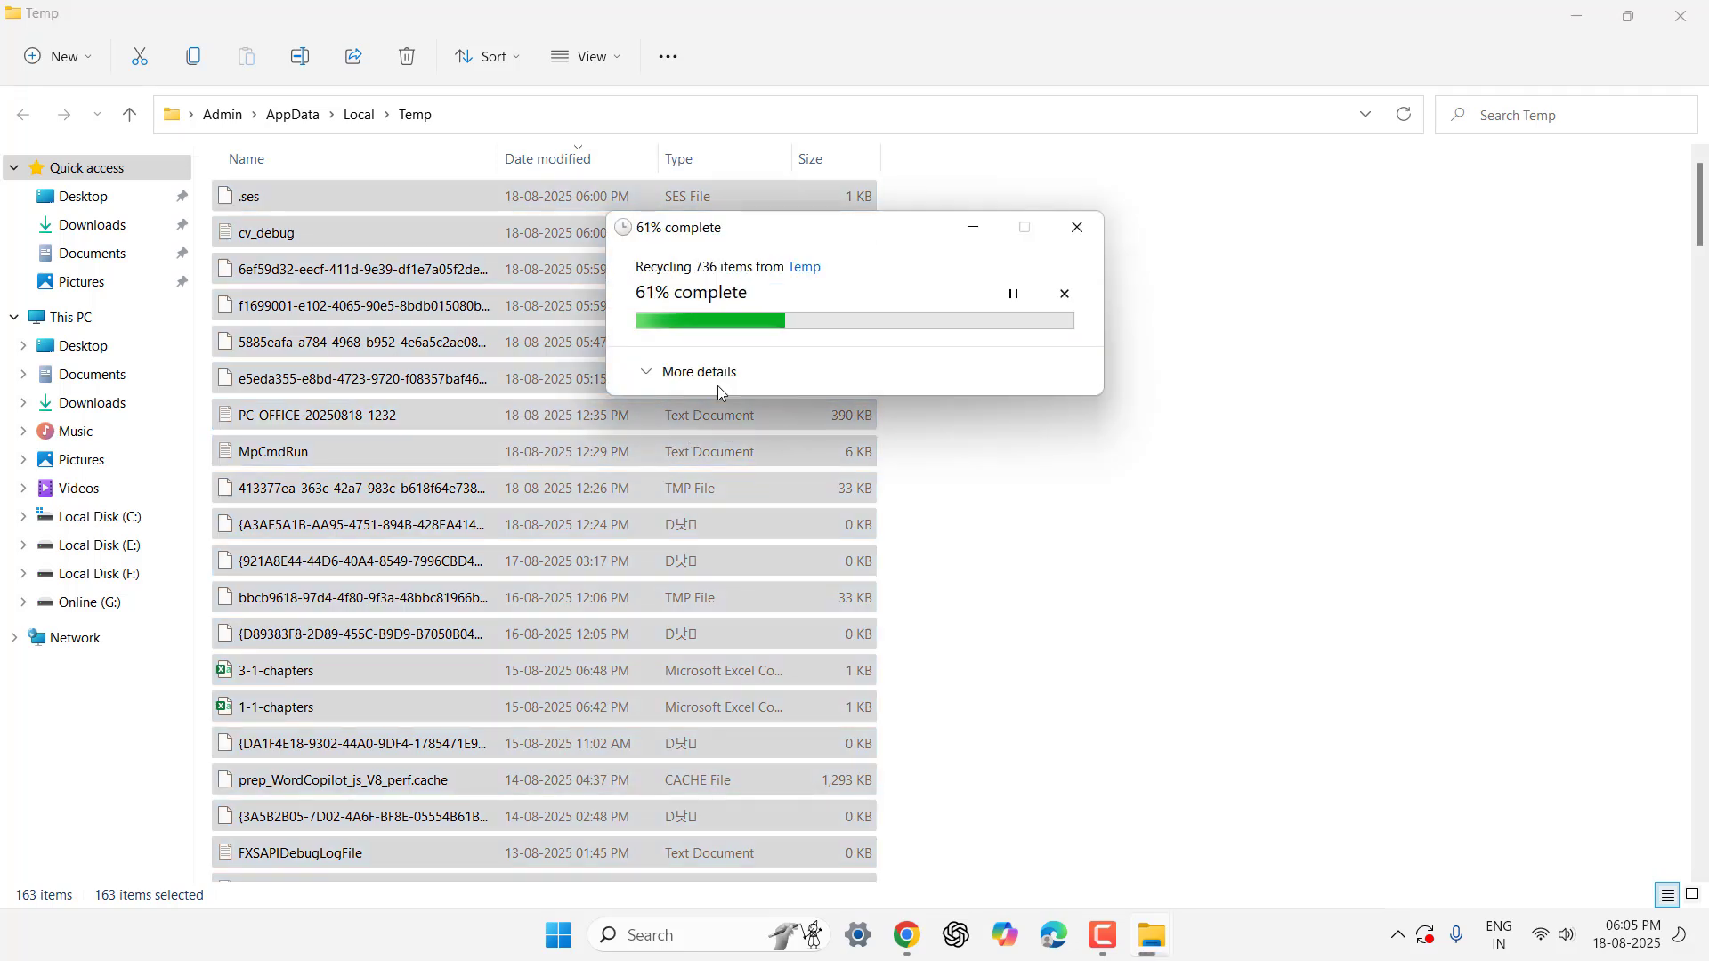
pyautogui.click(683, 420)
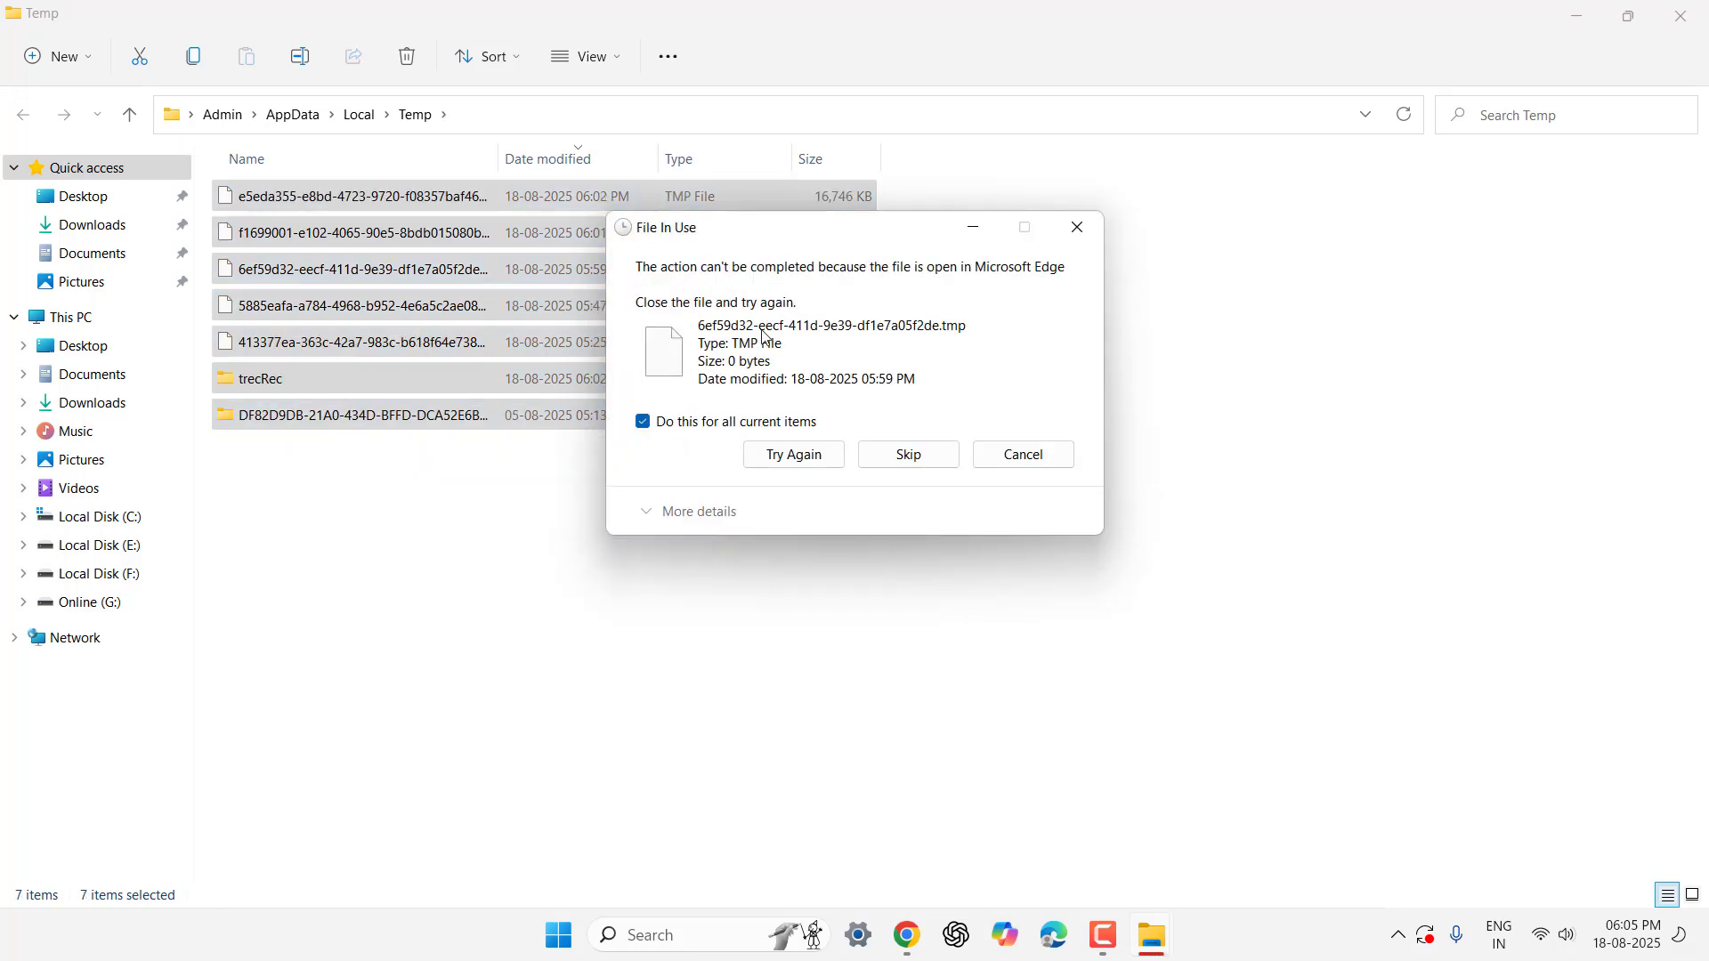
pyautogui.click(837, 458)
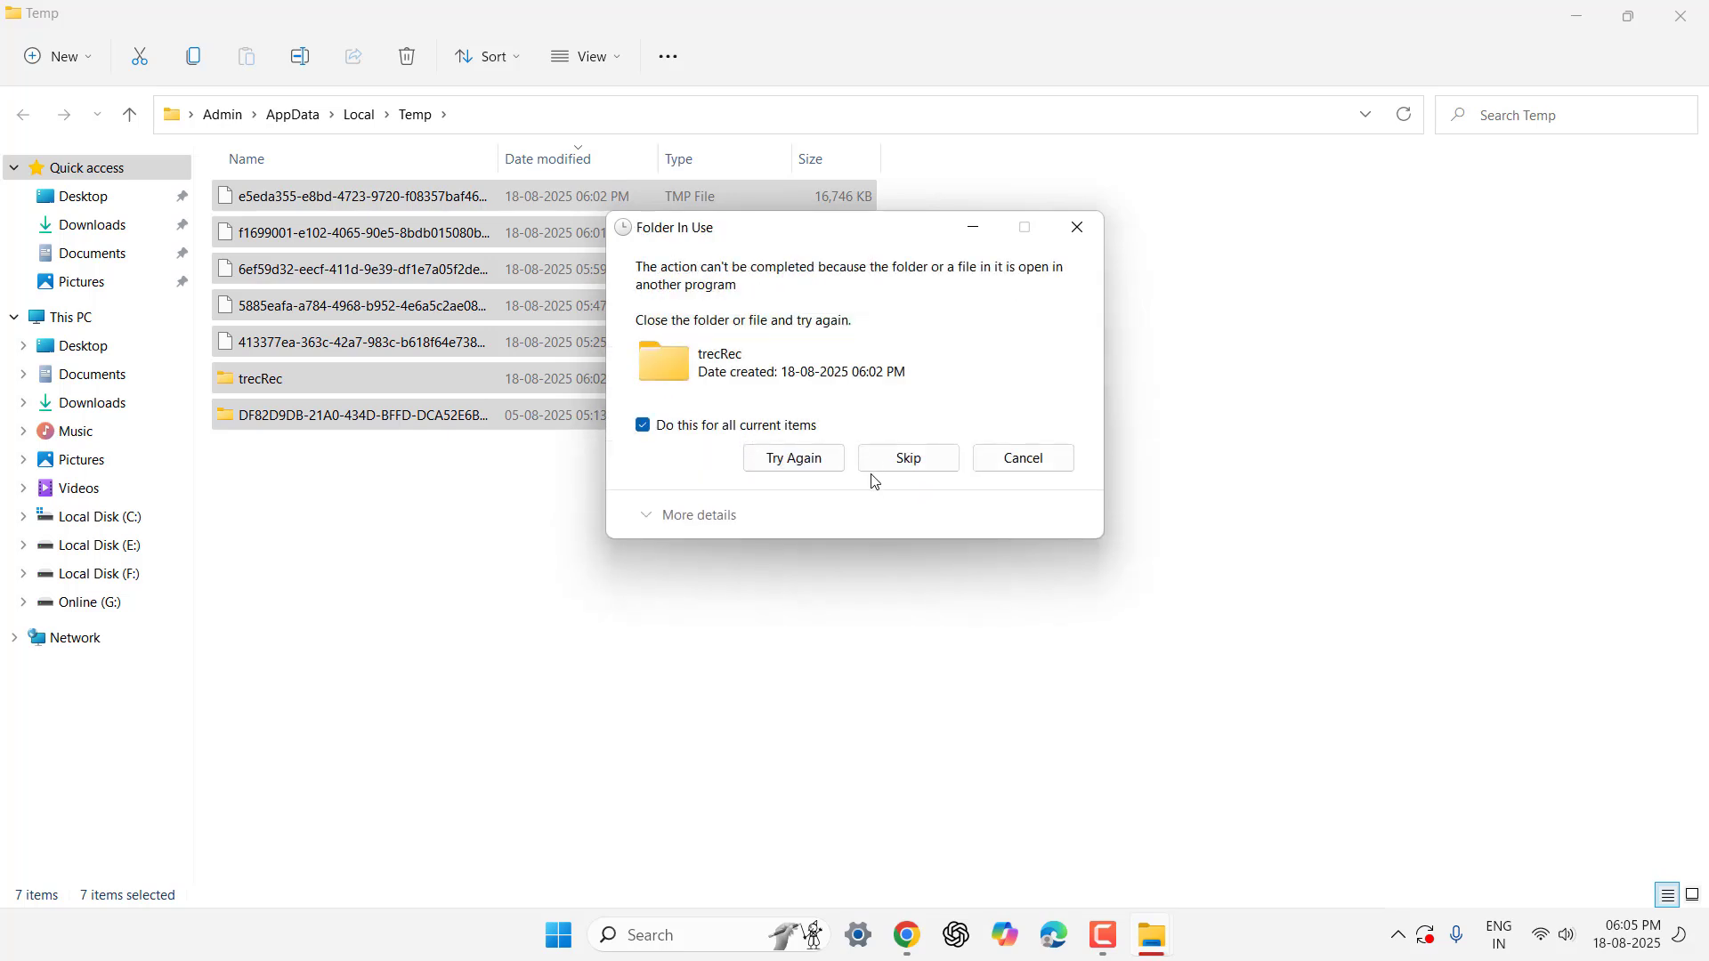
pyautogui.click(881, 470)
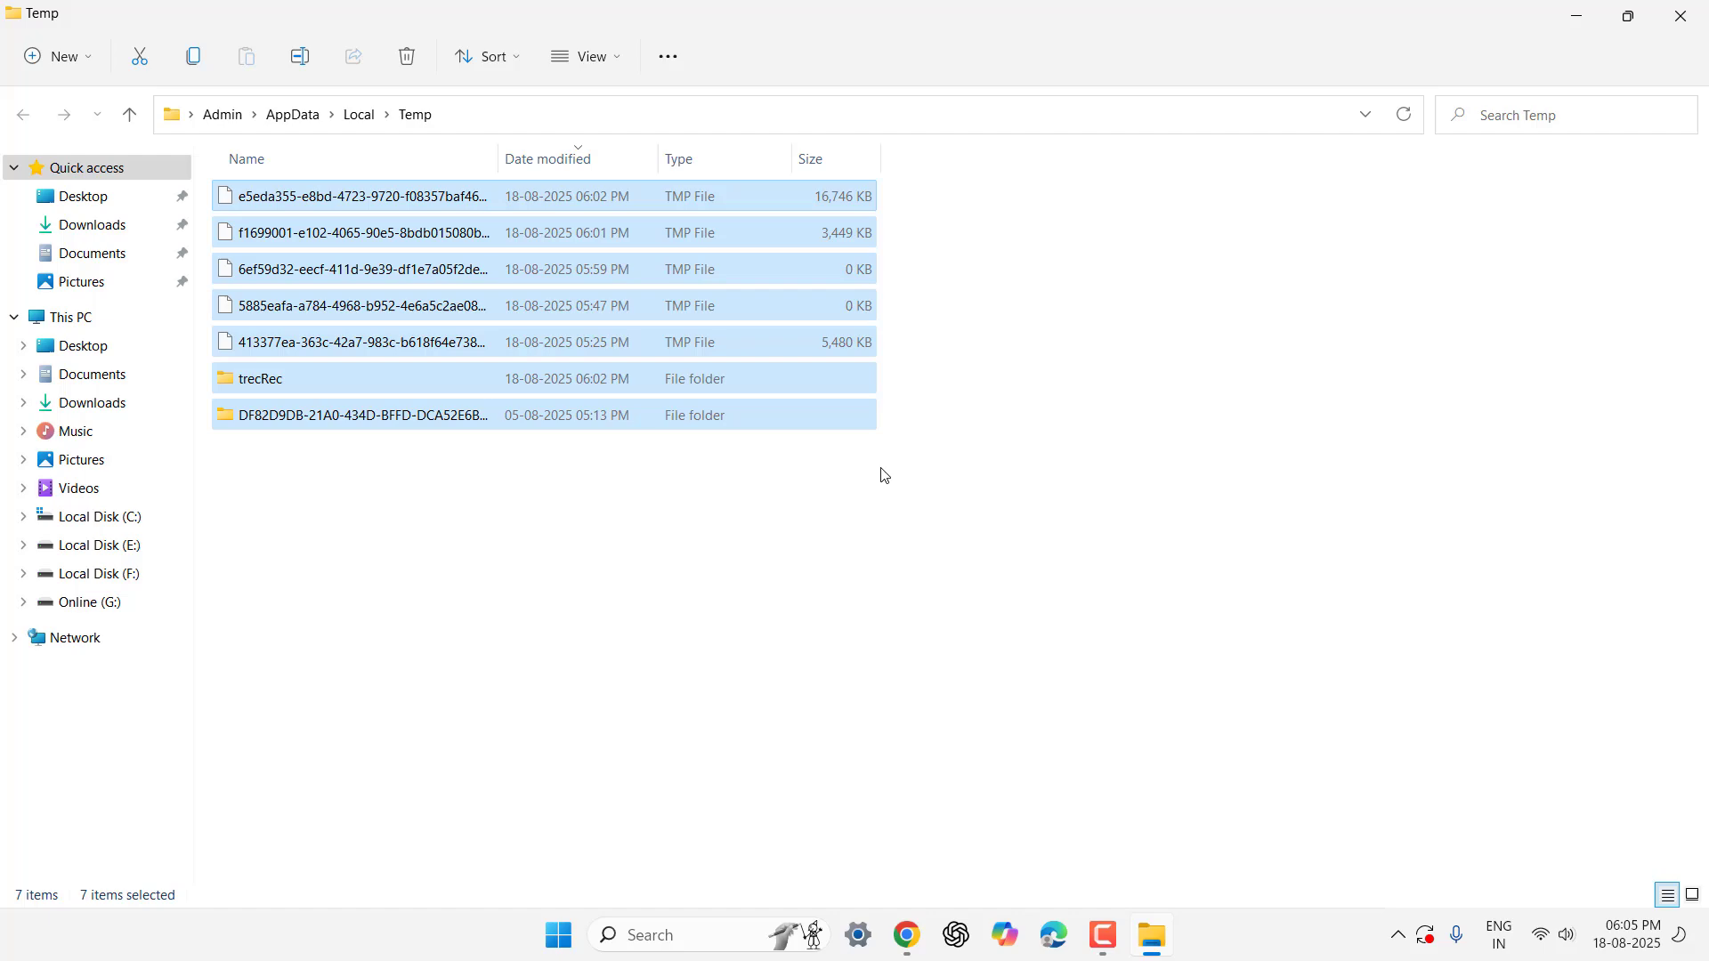
# Step: Close the user Temp window and run 'prefetch' from the Run box
pyautogui.click(1681, 16)
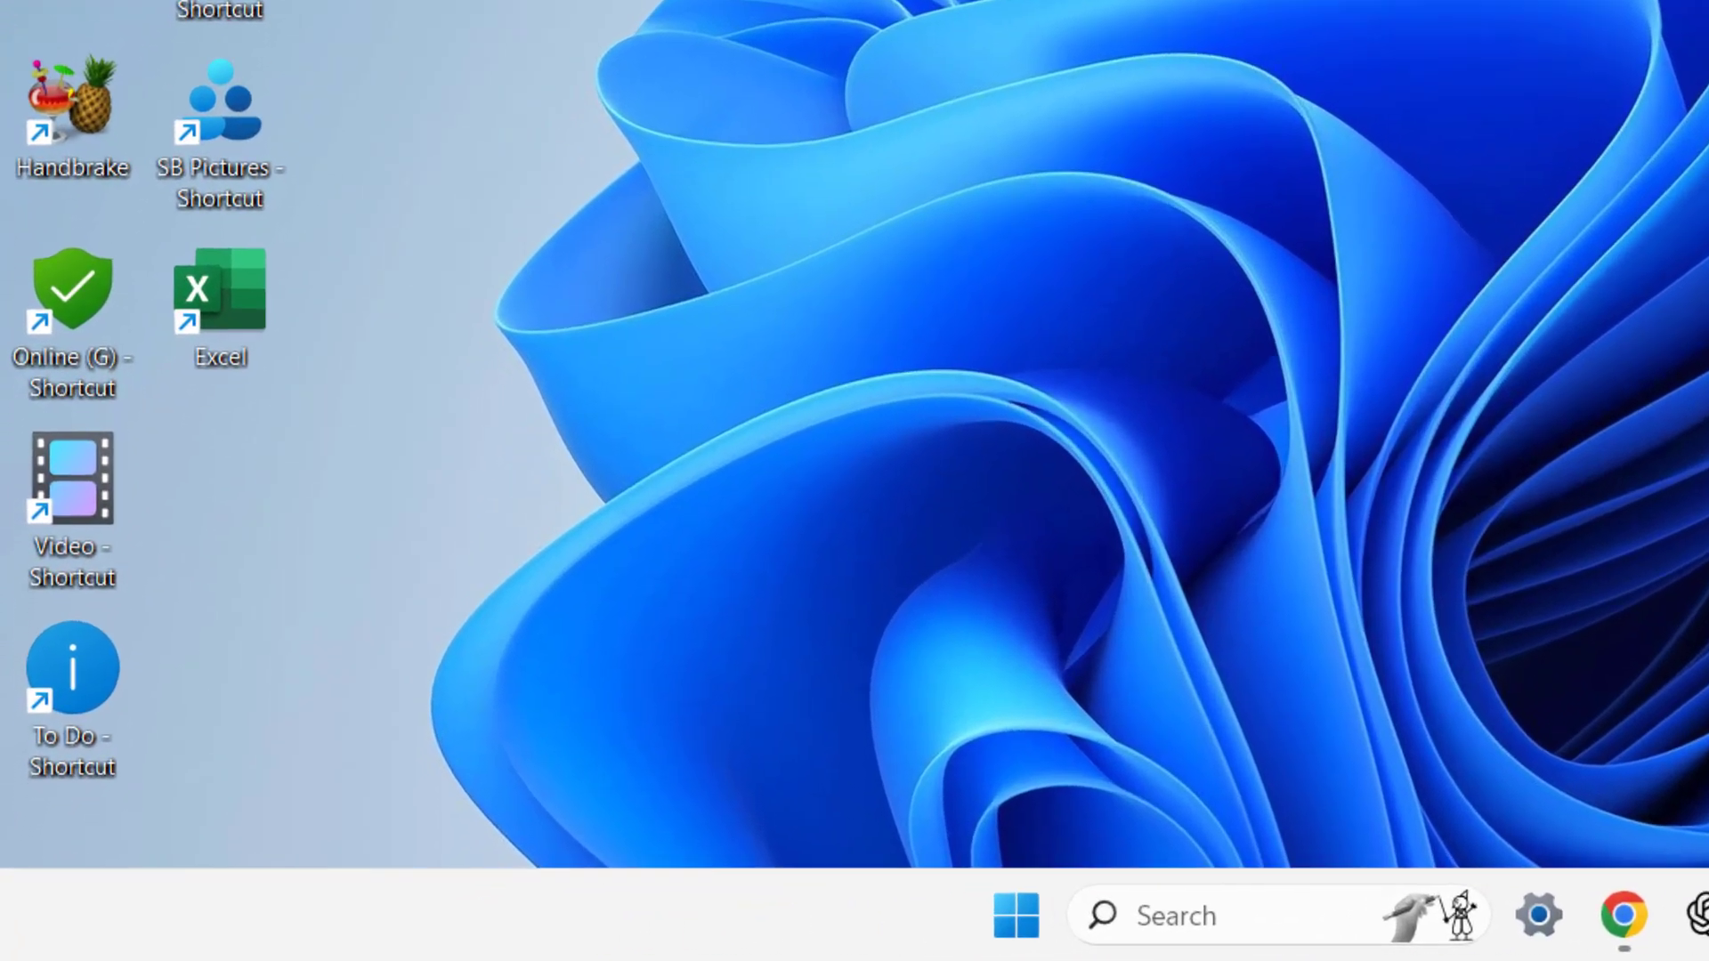
pyautogui.press('super+r')
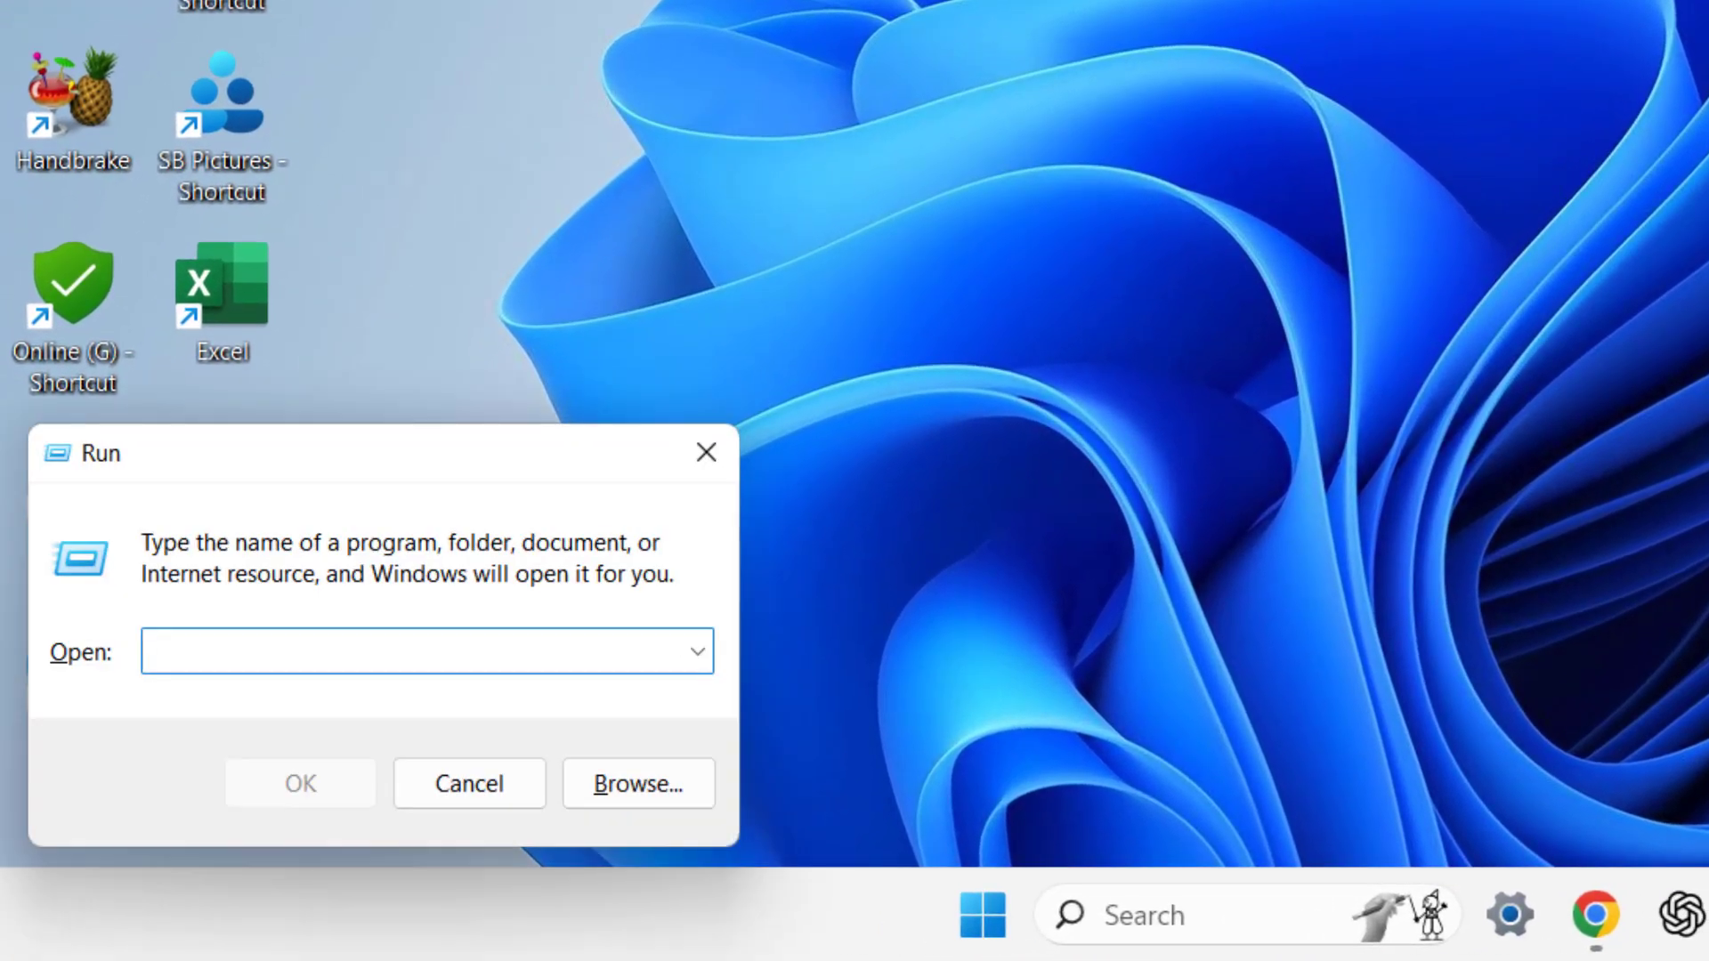
pyautogui.write('pretch')
pyautogui.hotkey('ctrl', 'a')
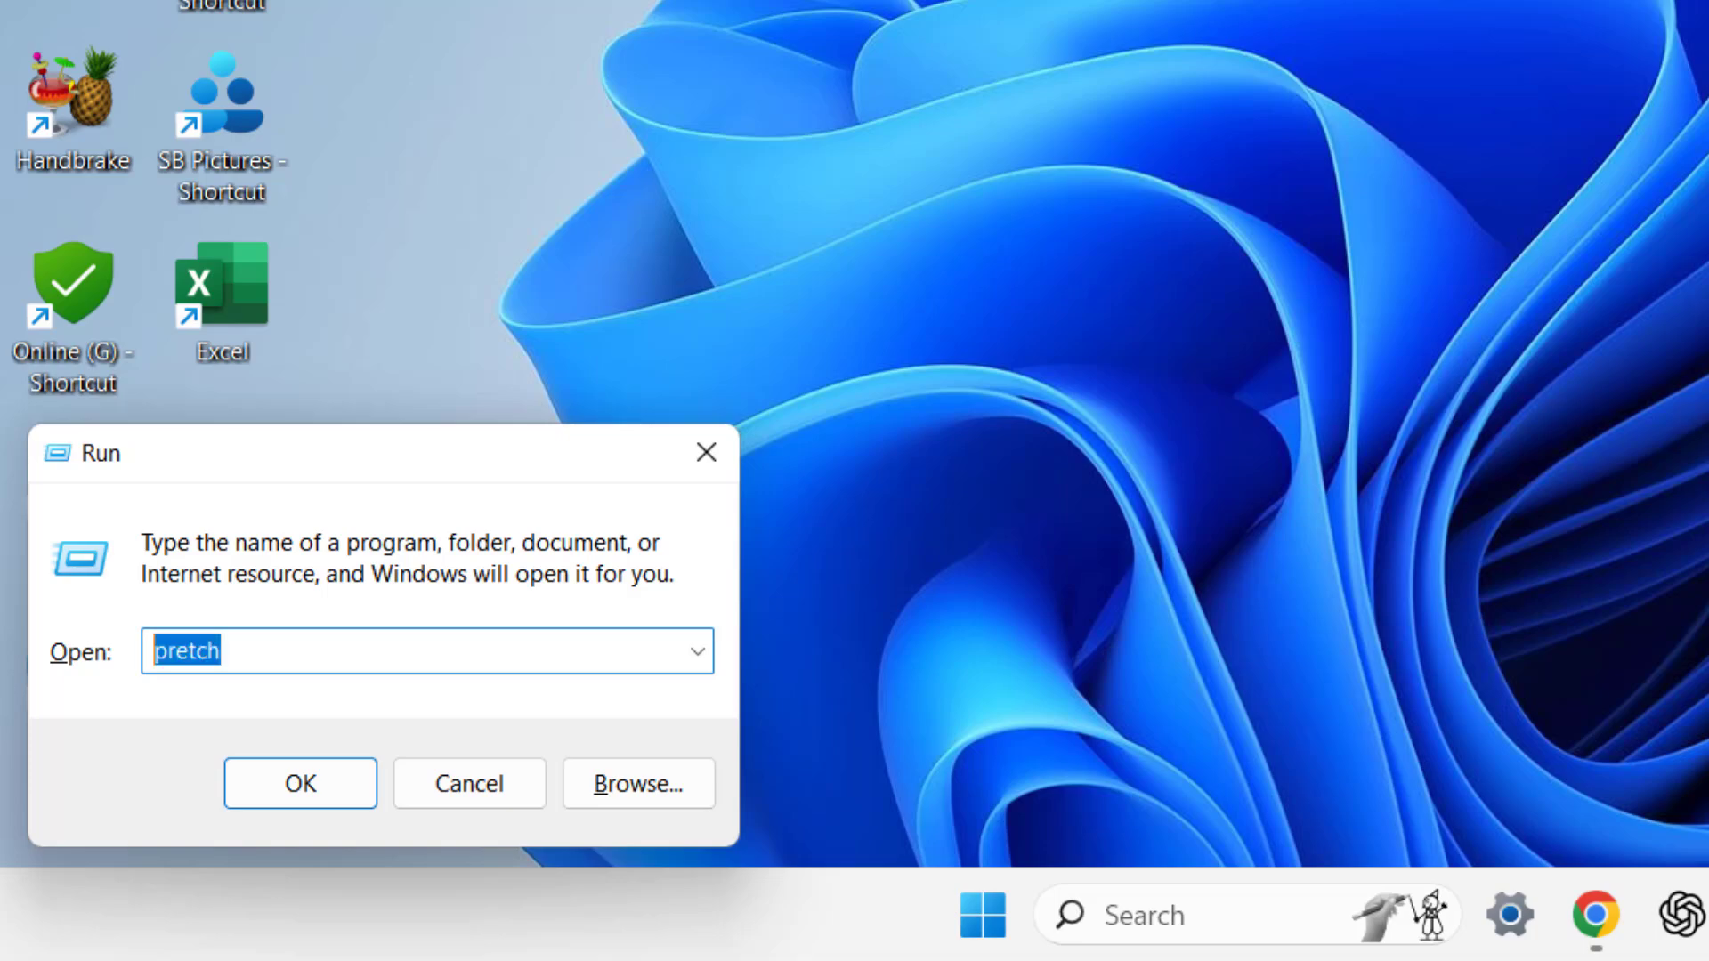
pyautogui.write('pre')
pyautogui.press('BackSpace')
pyautogui.press('BackSpace')
pyautogui.write('refetch')
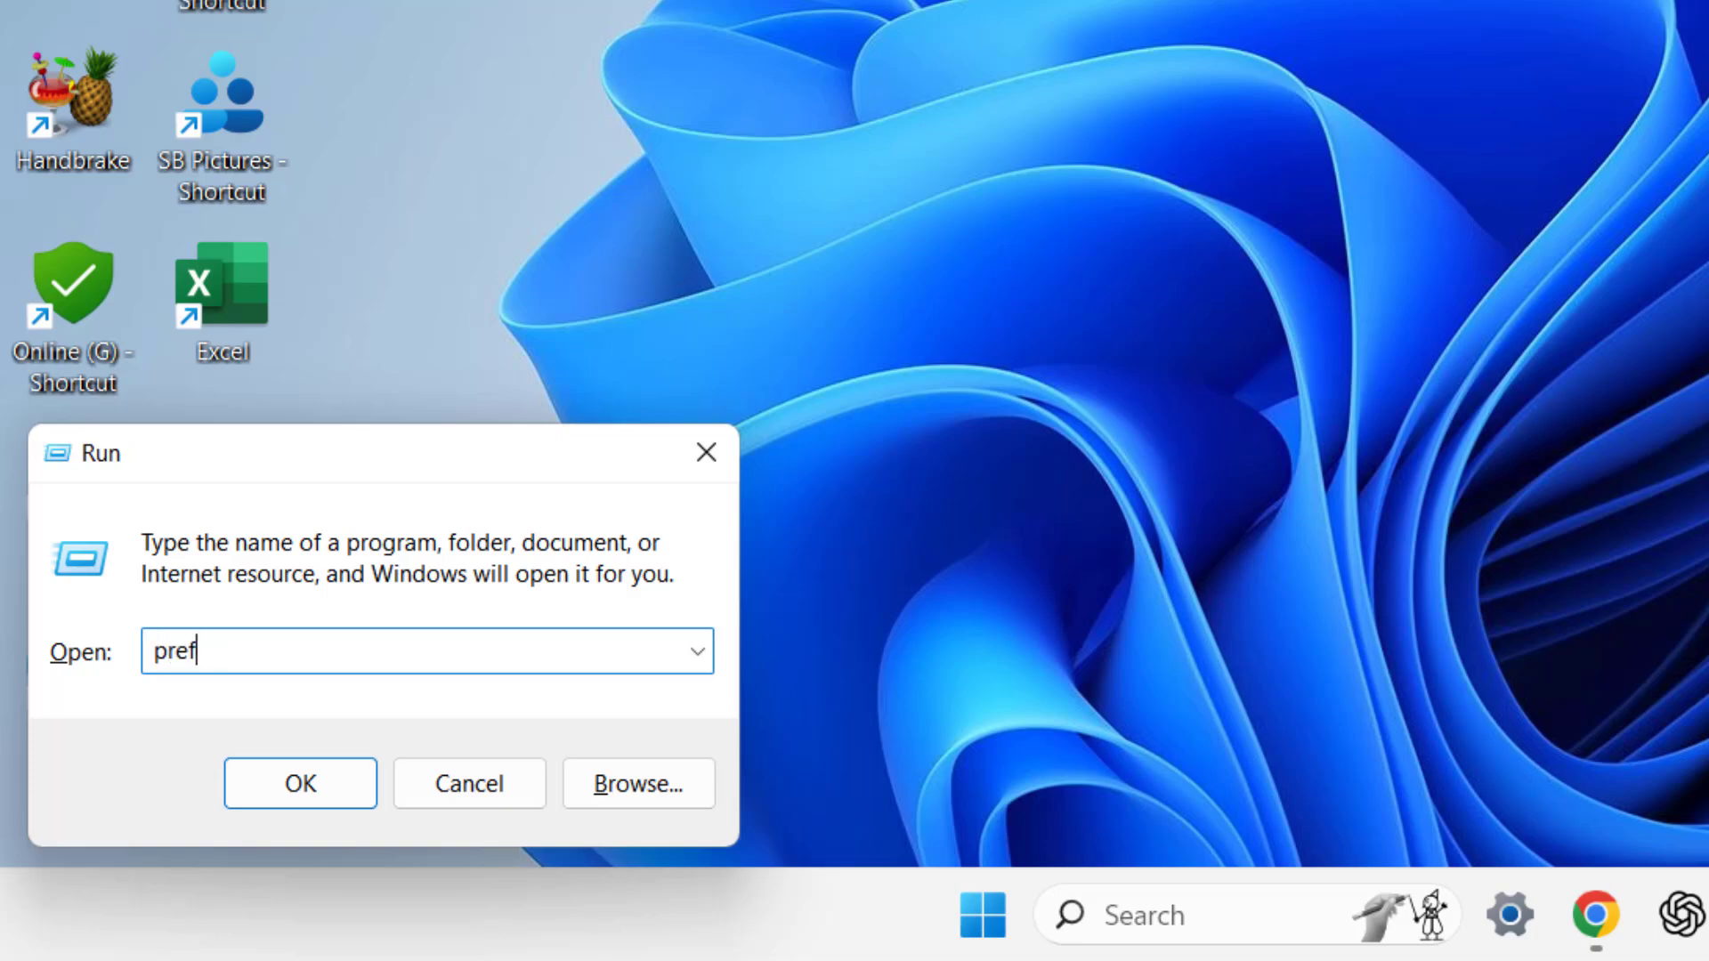
pyautogui.press('Return')
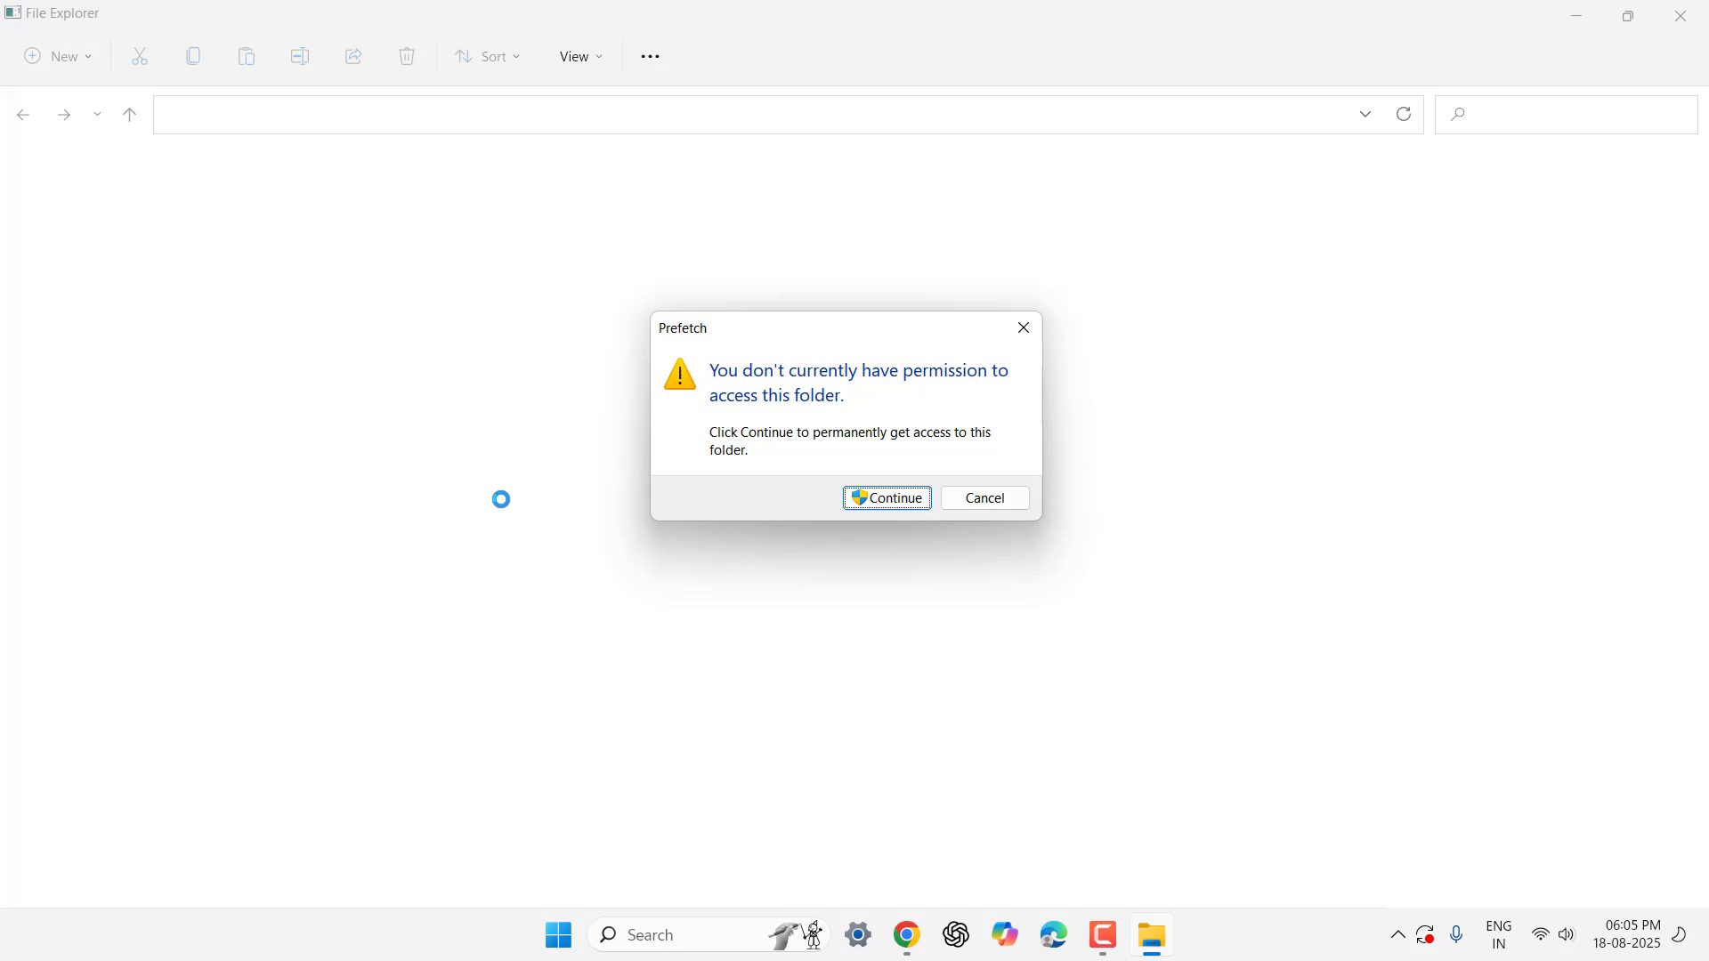
# Step: Grant access to Prefetch, recycle everything except two in-use files, and close the window
pyautogui.click(884, 495)
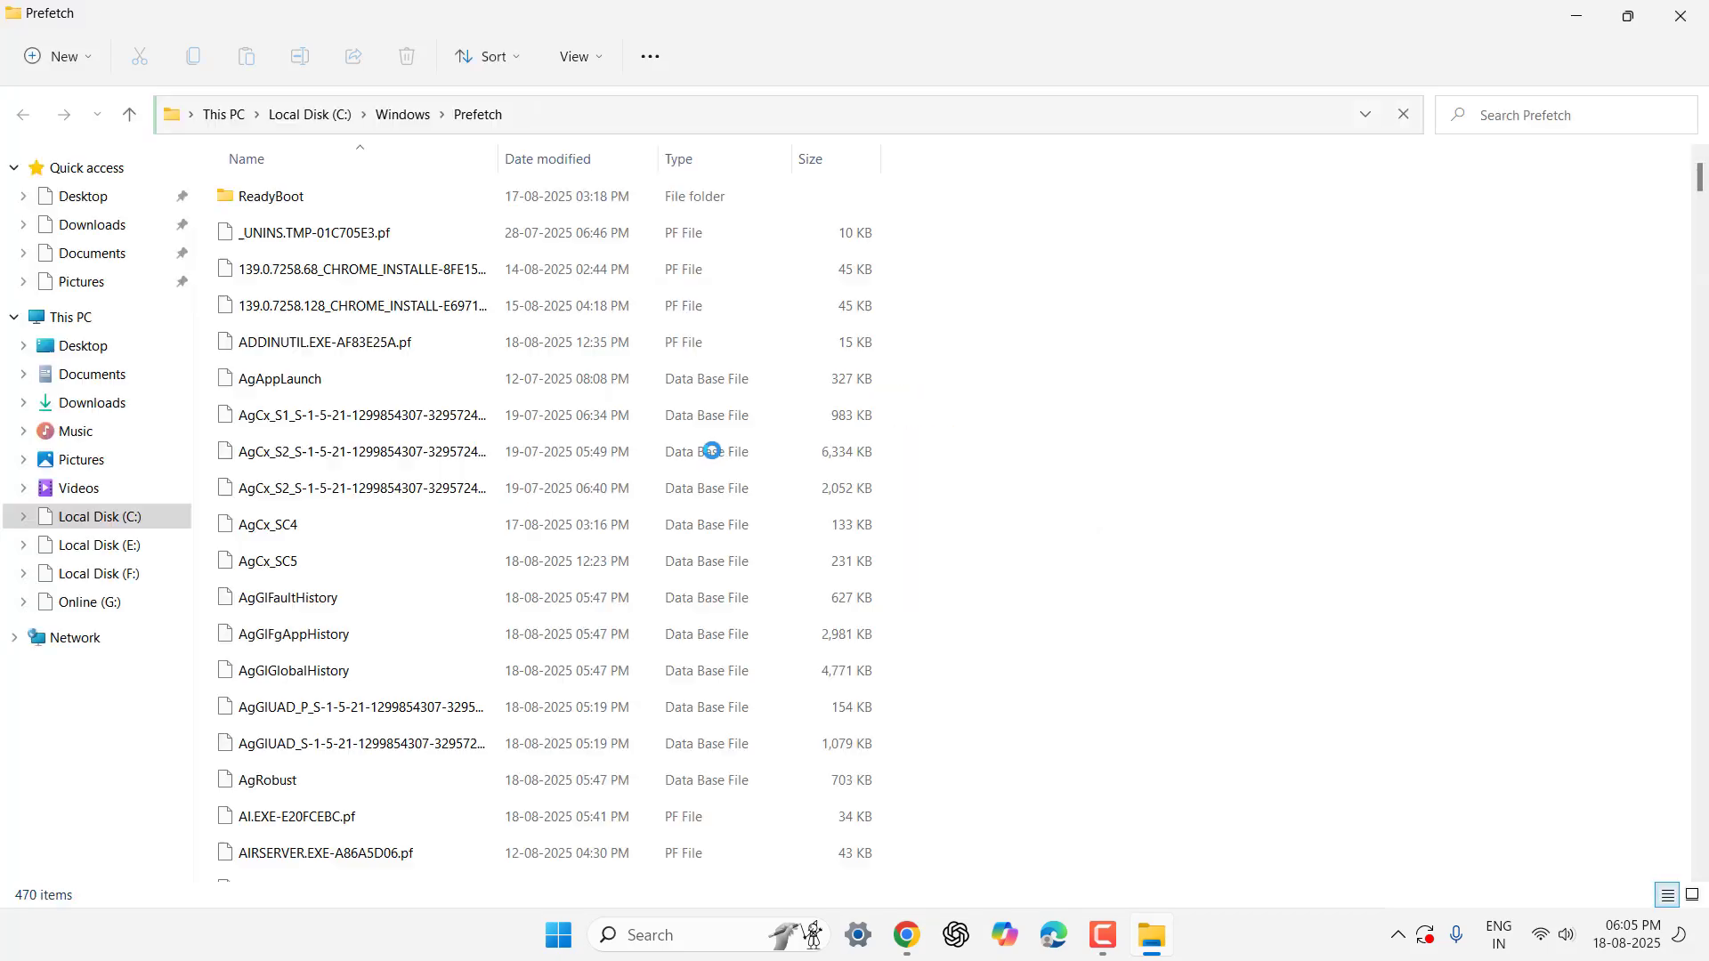
pyautogui.hotkey('ctrl', 'a')
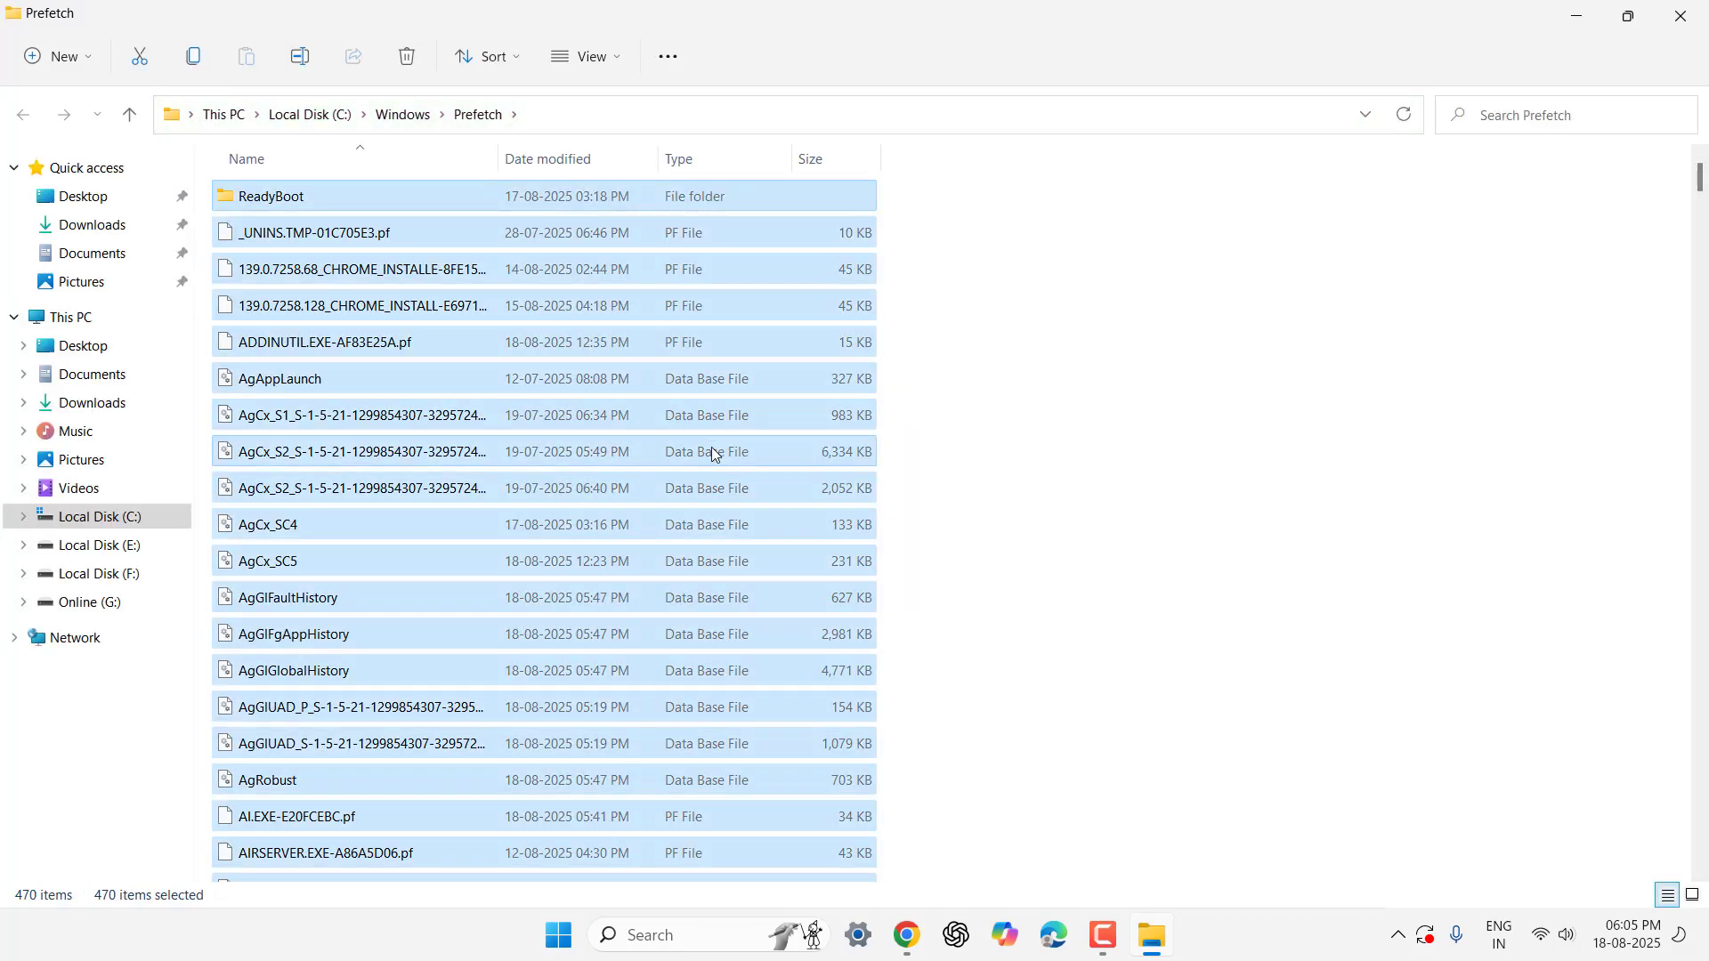
pyautogui.press('Delete')
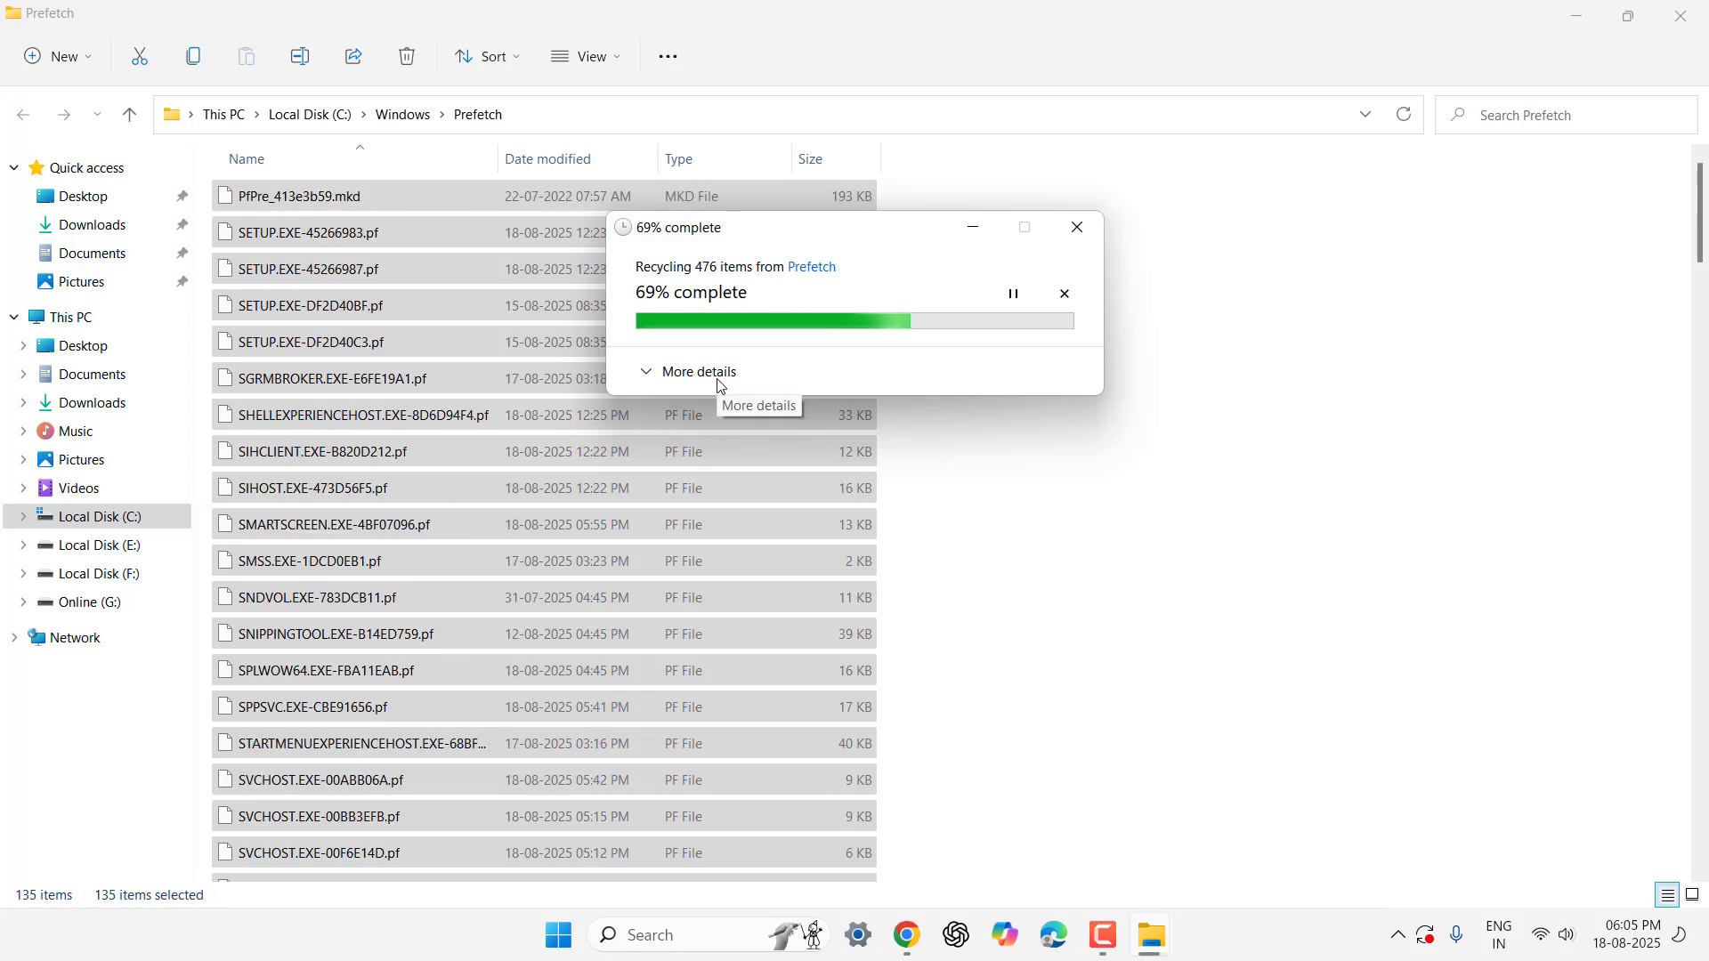
pyautogui.click(693, 431)
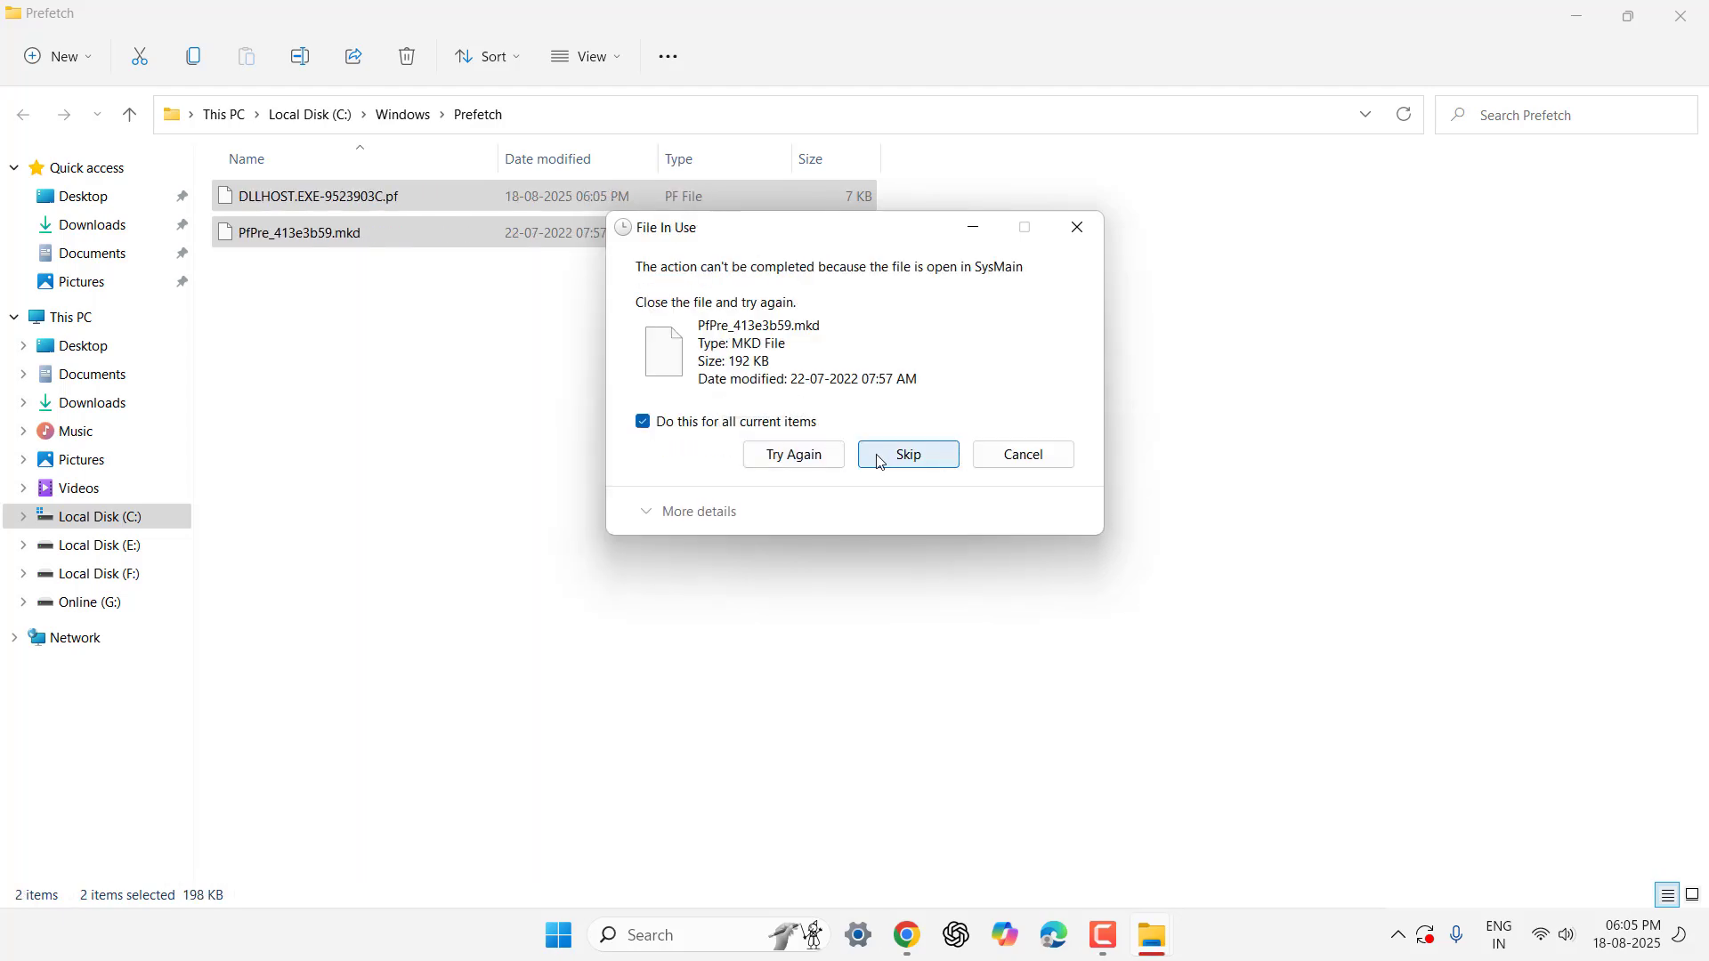
pyautogui.click(890, 455)
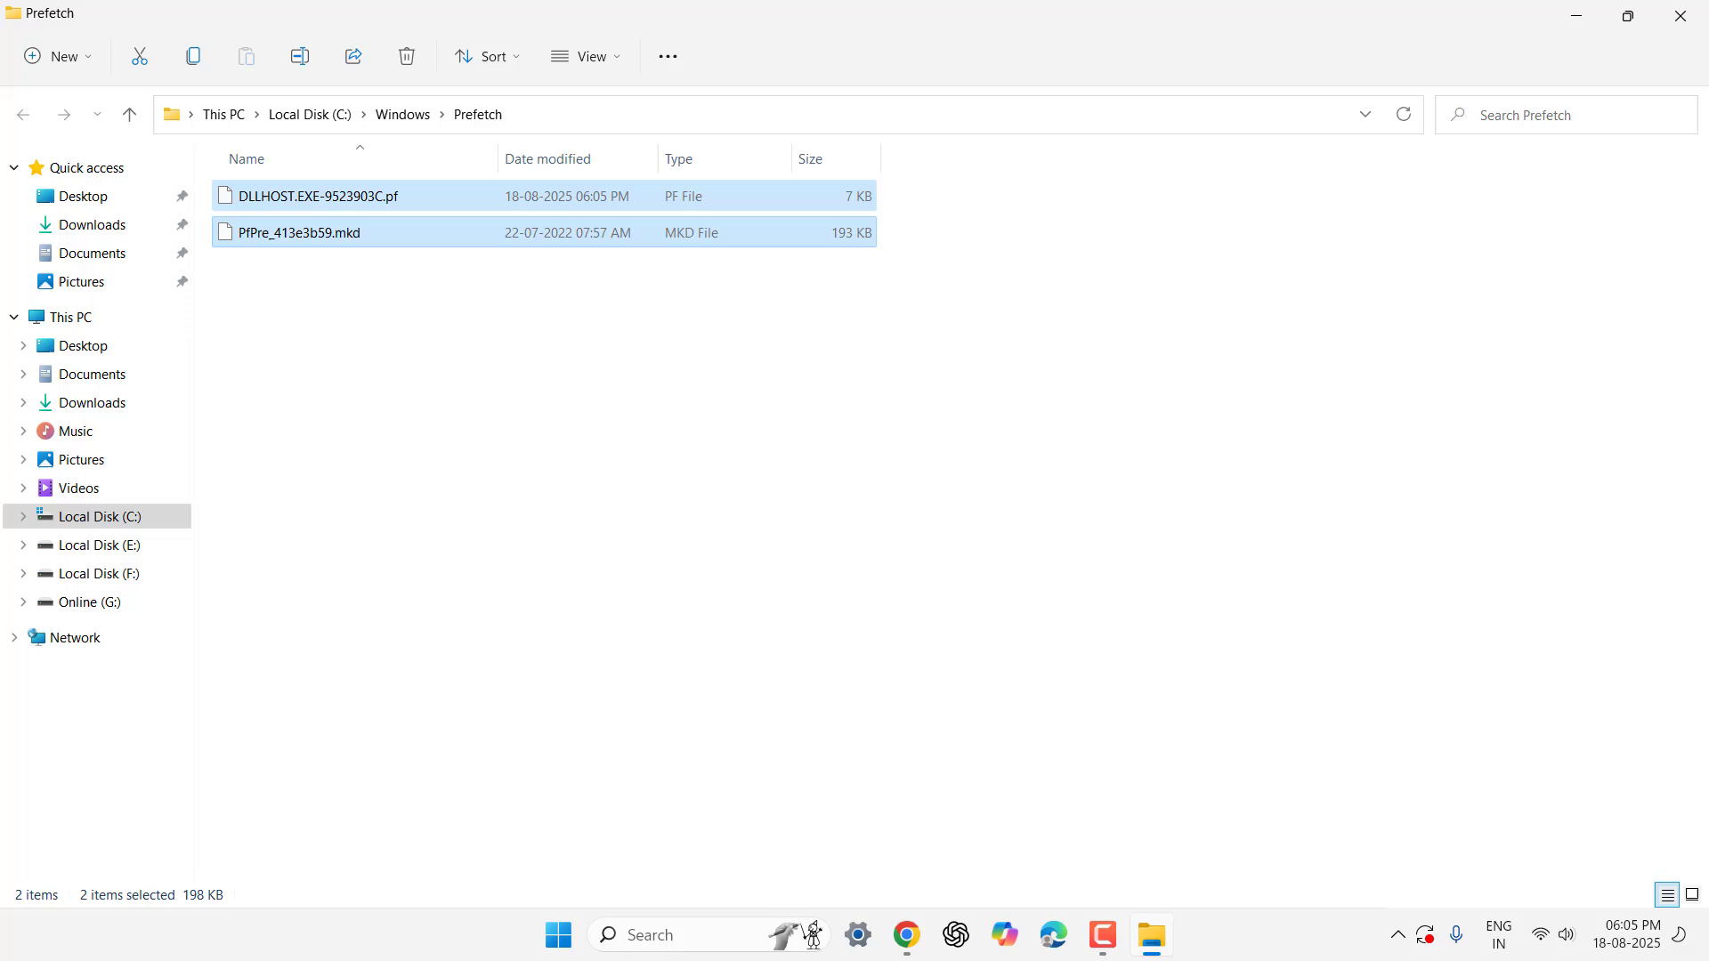
pyautogui.hotkey('alt', 'F4')
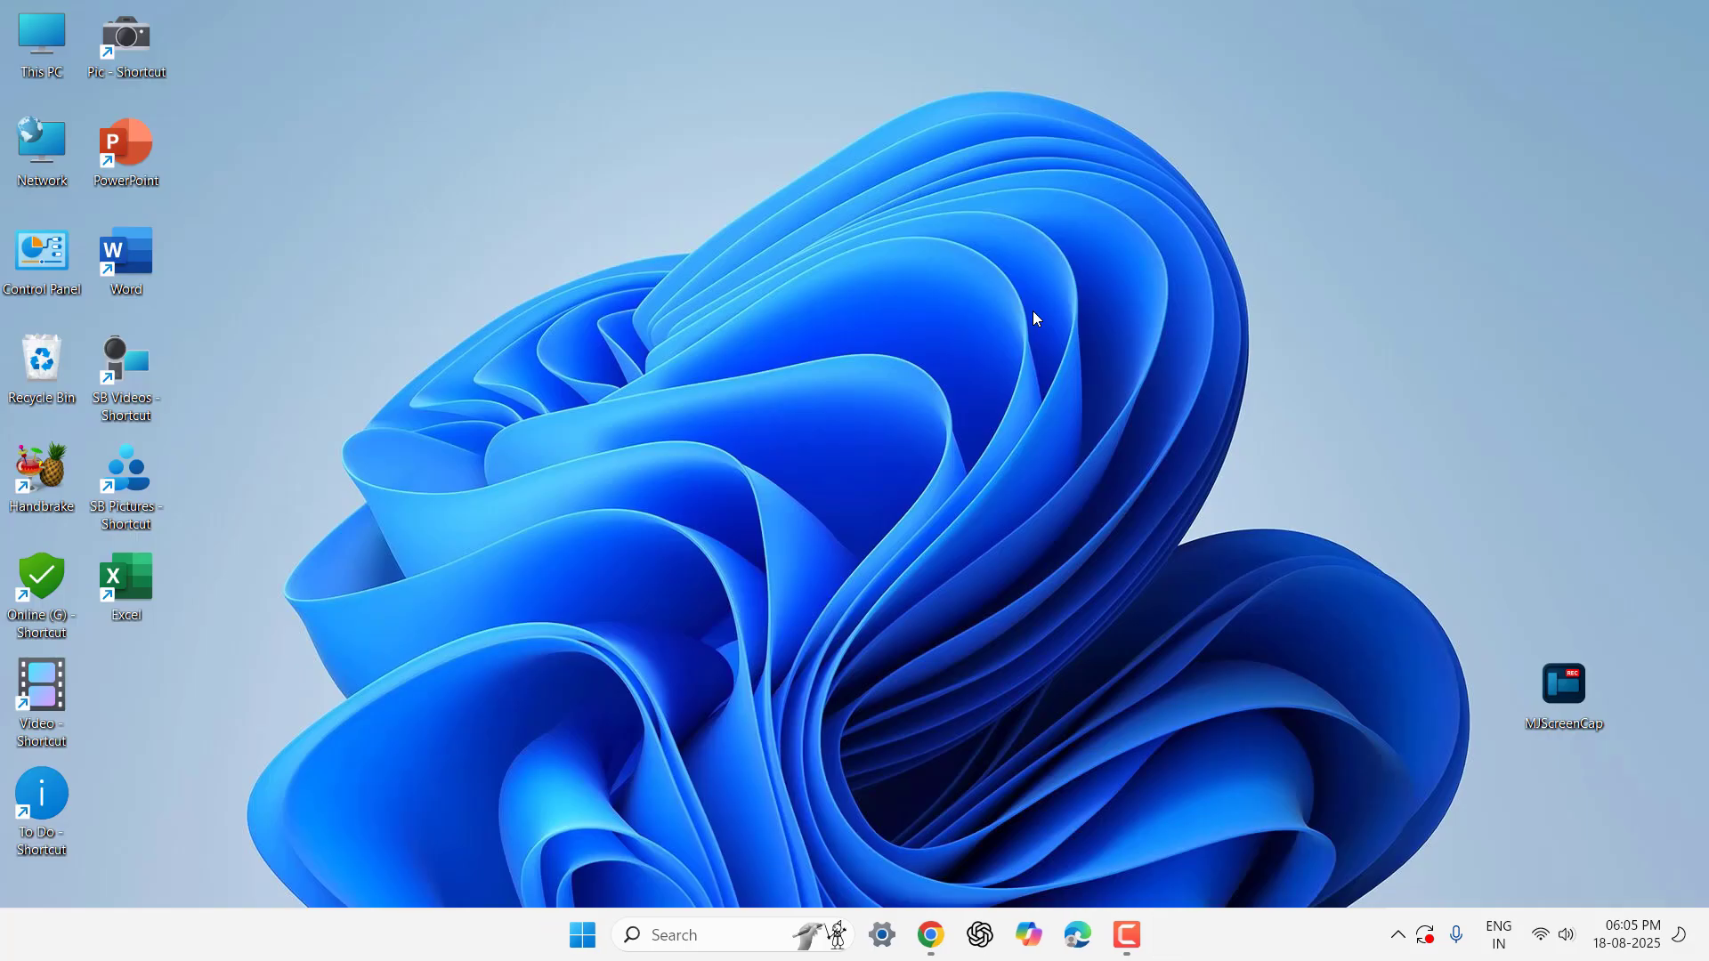
# Step: End the Microsoft Edge task in Task Manager, browse the process list, then close it
pyautogui.hotkey('ctrl', 'shift', 'Escape')
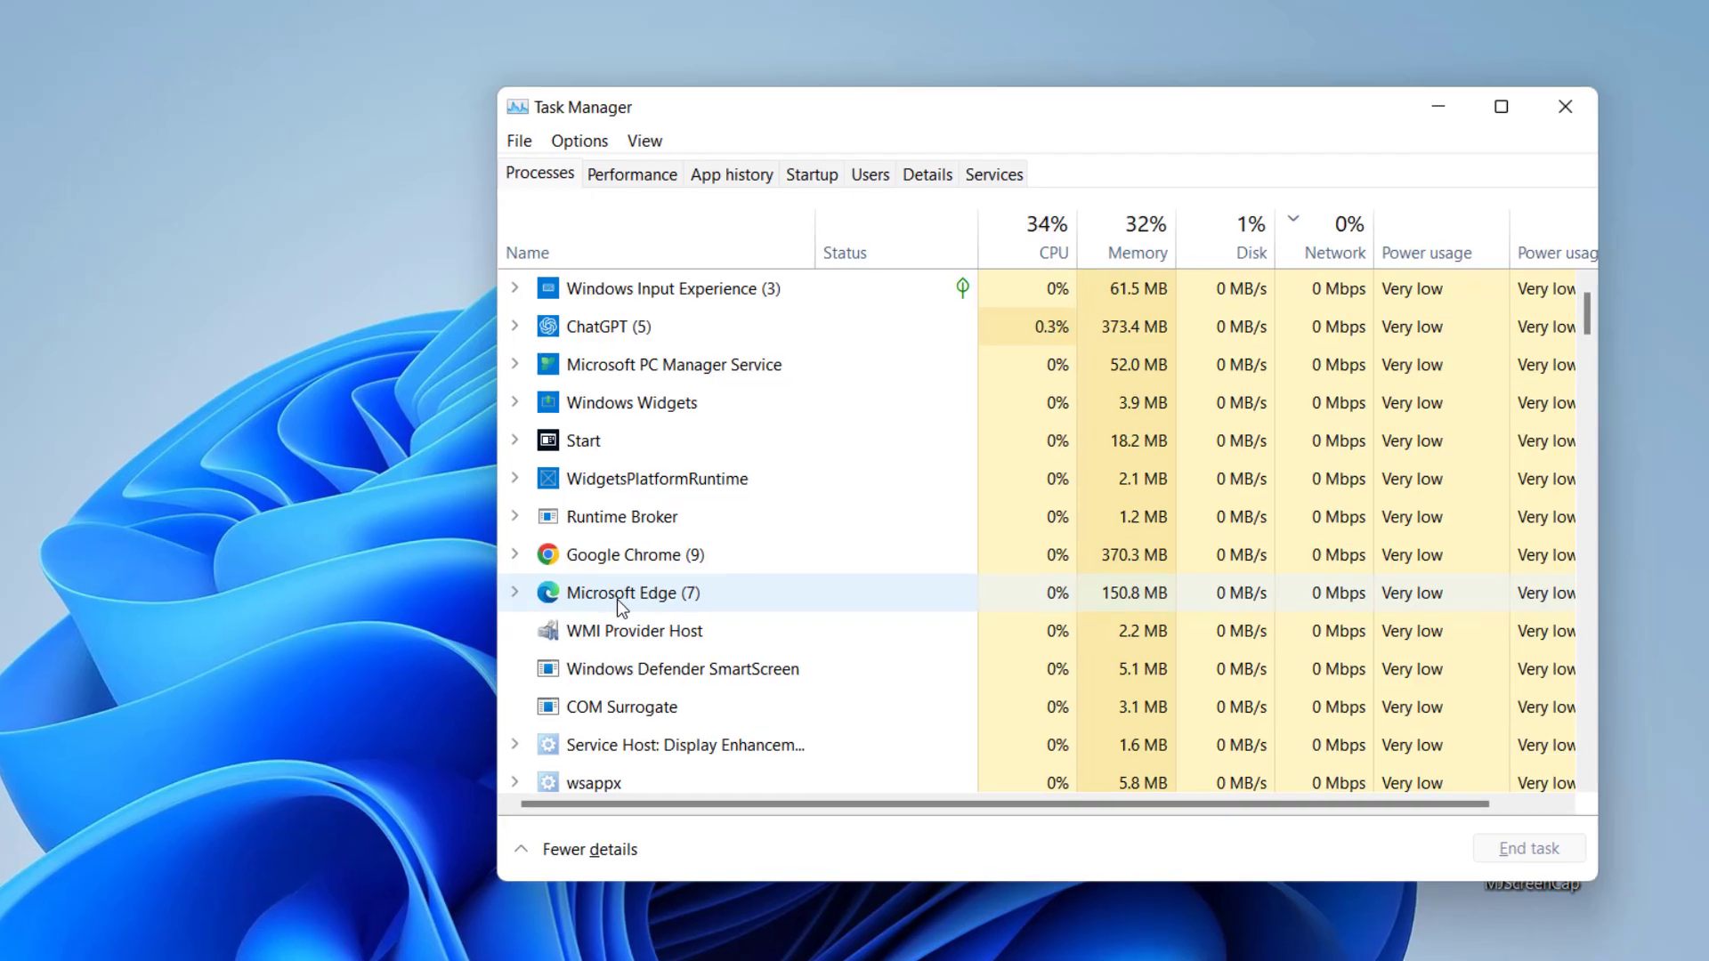
pyautogui.rightClick(816, 496)
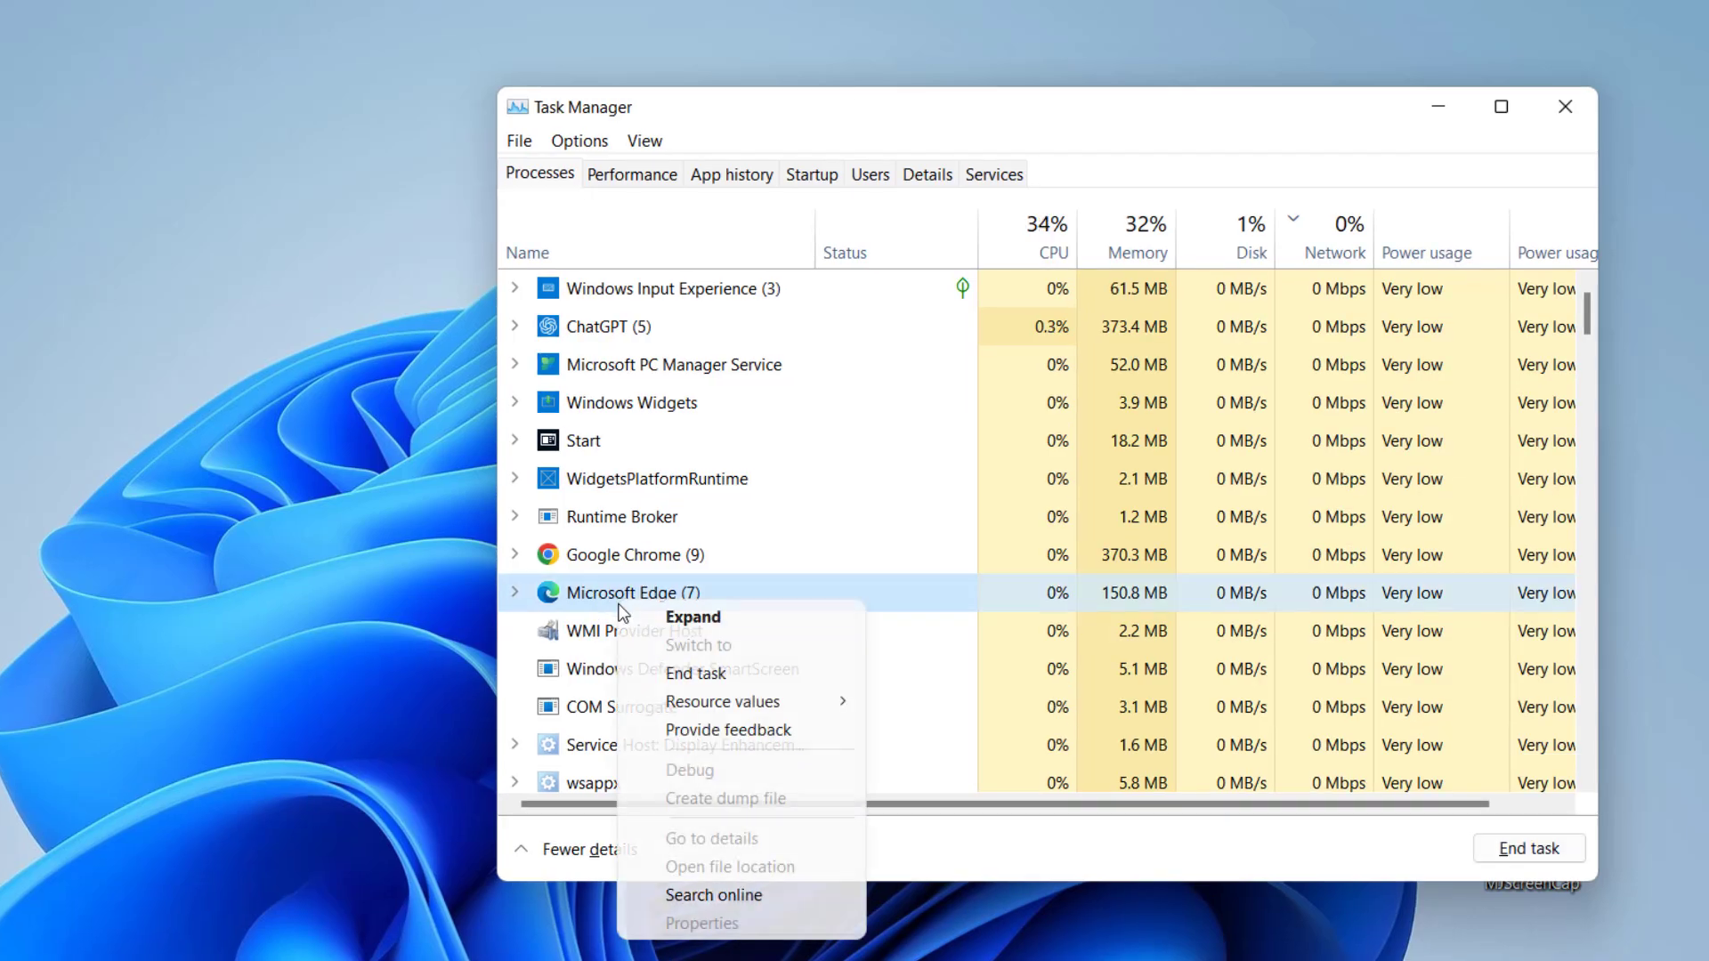
pyautogui.click(704, 674)
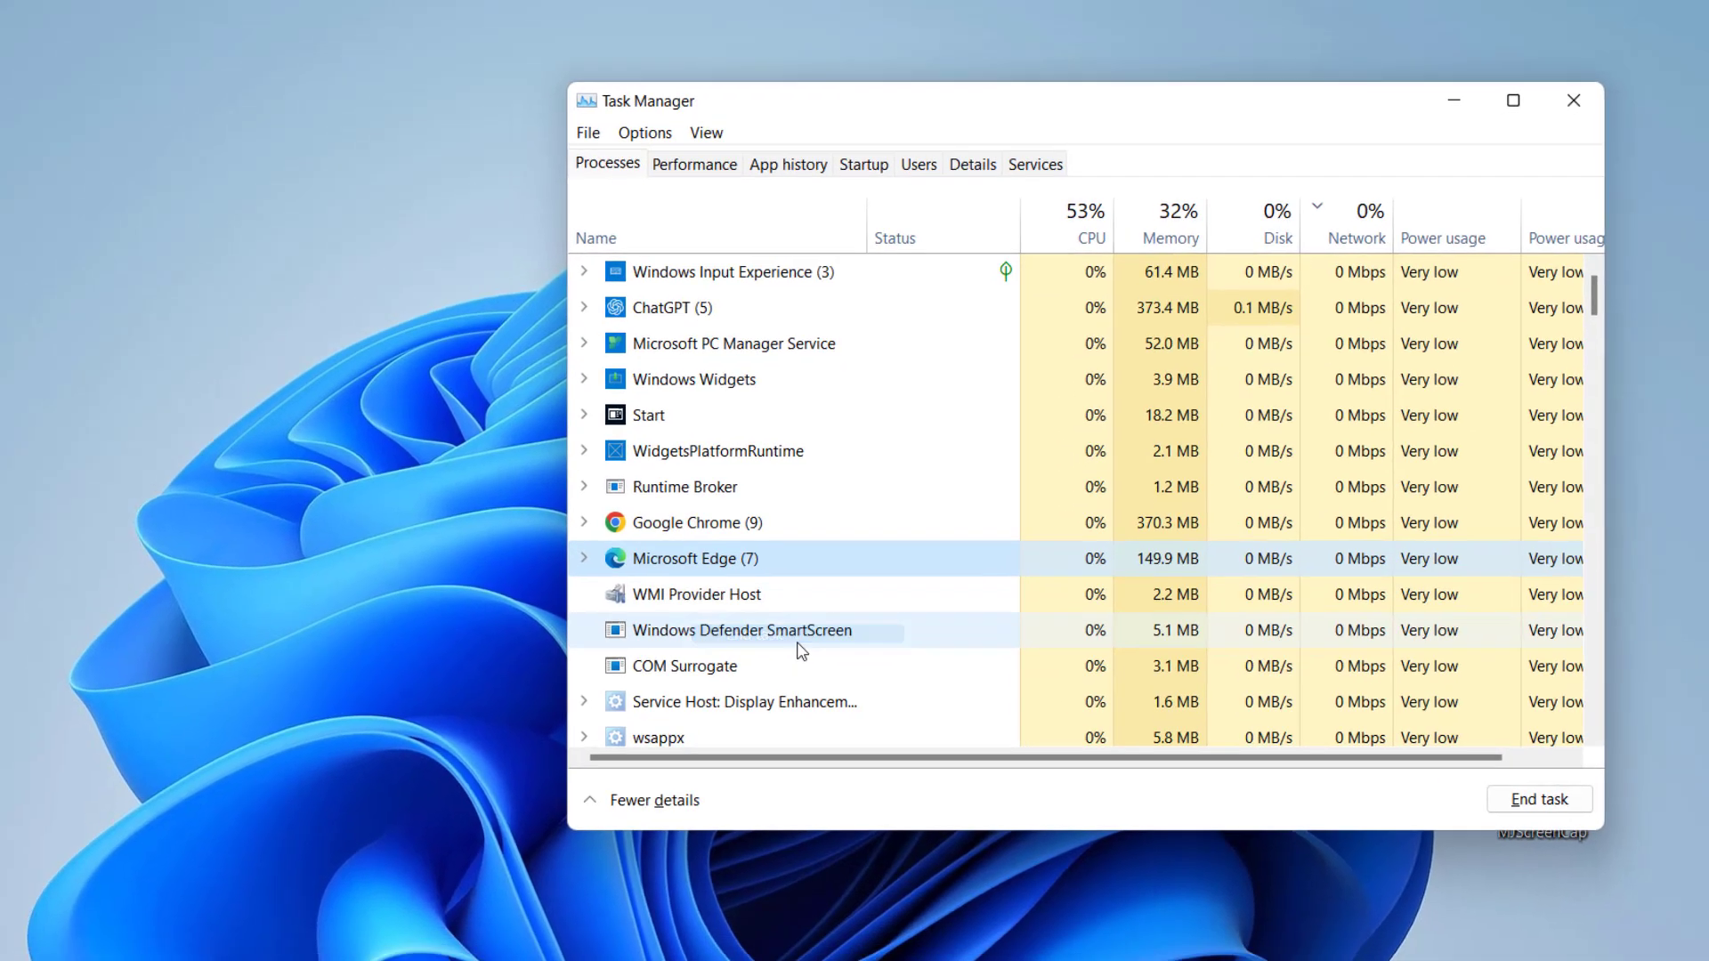
pyautogui.scroll(-6, 918, 454)
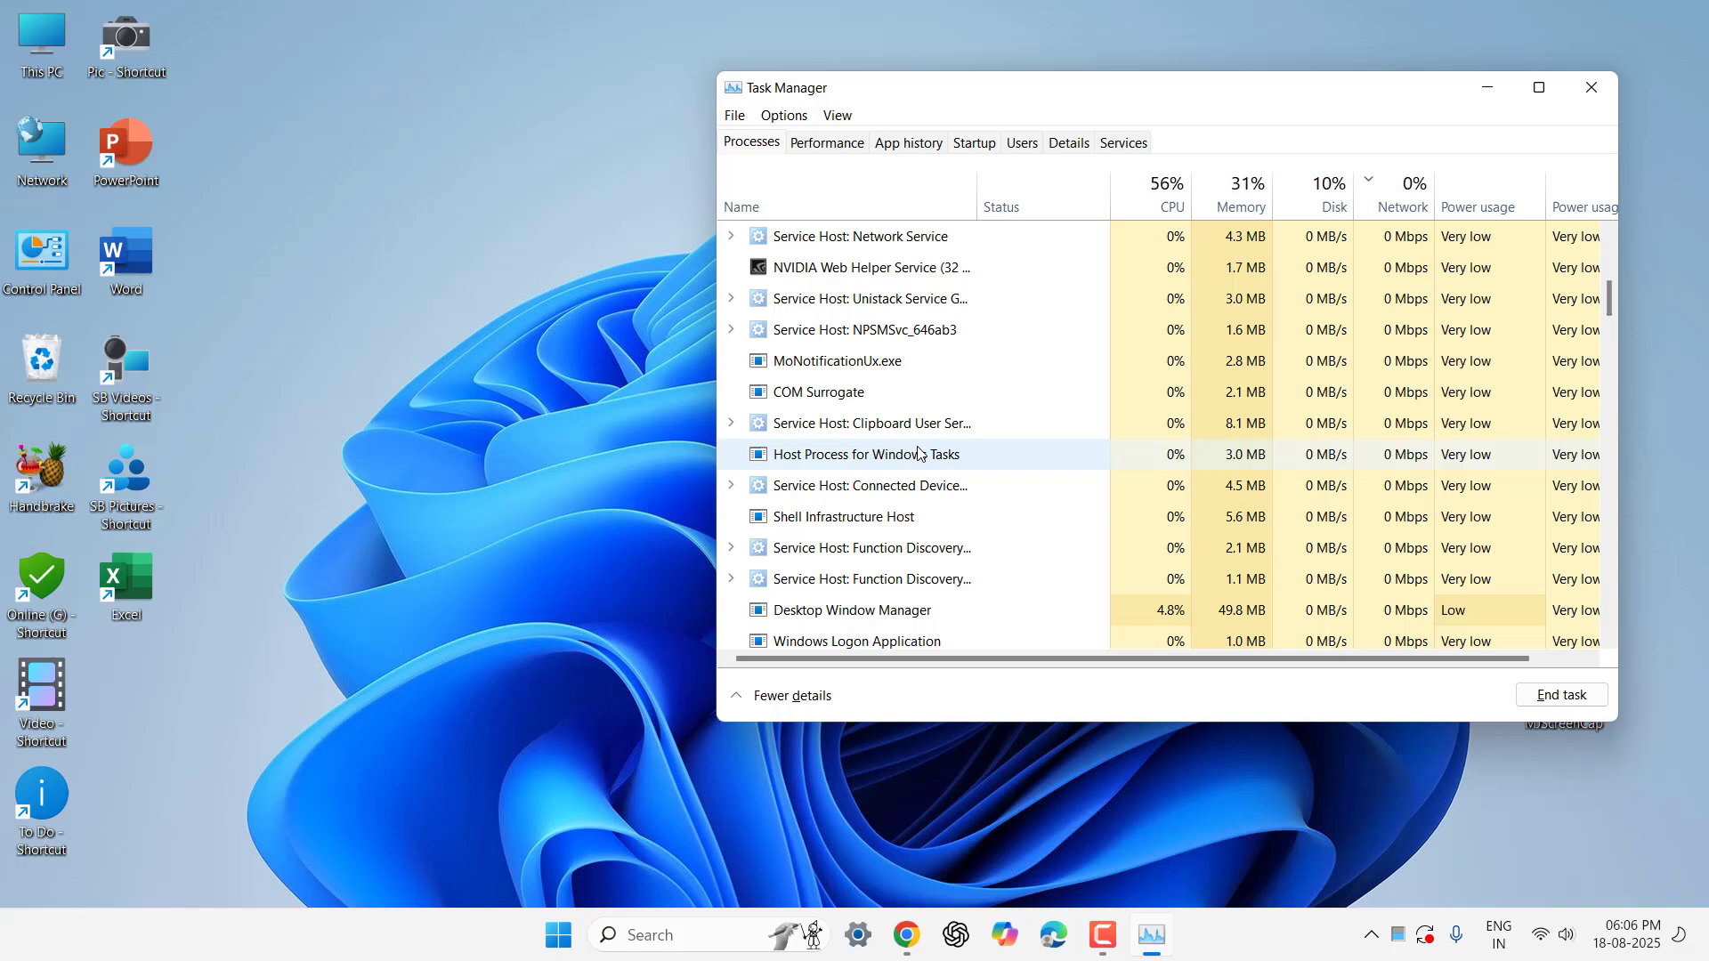
pyautogui.scroll(-7, 919, 454)
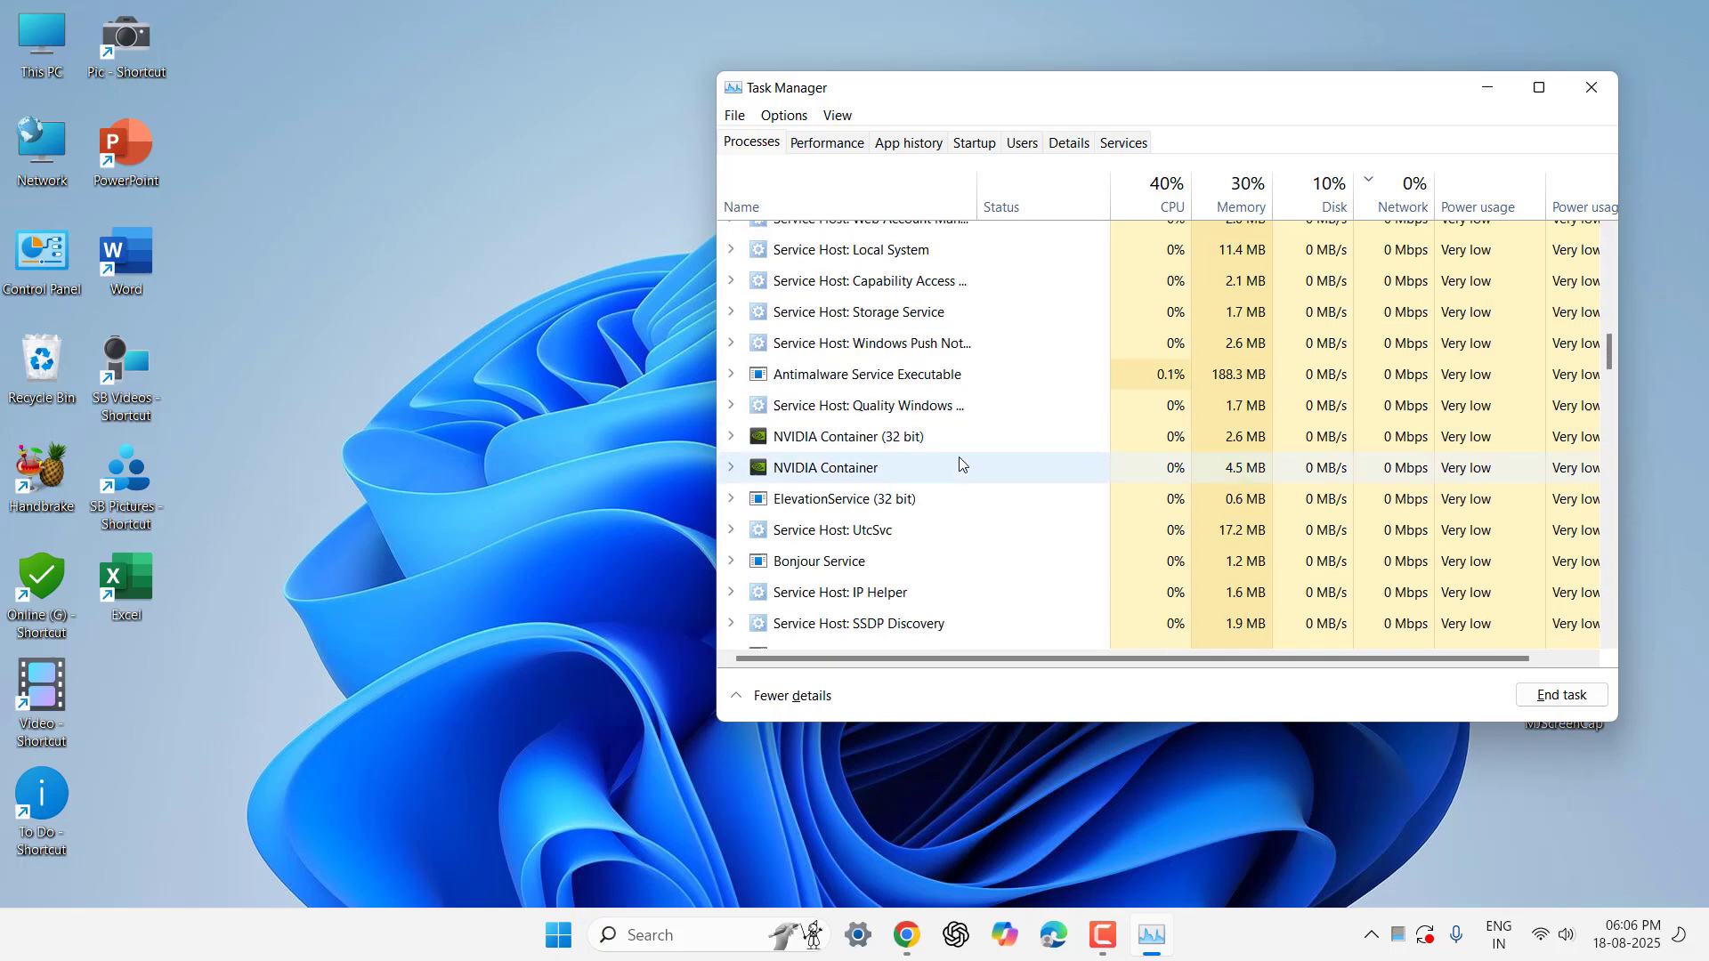
pyautogui.scroll(-6, 960, 464)
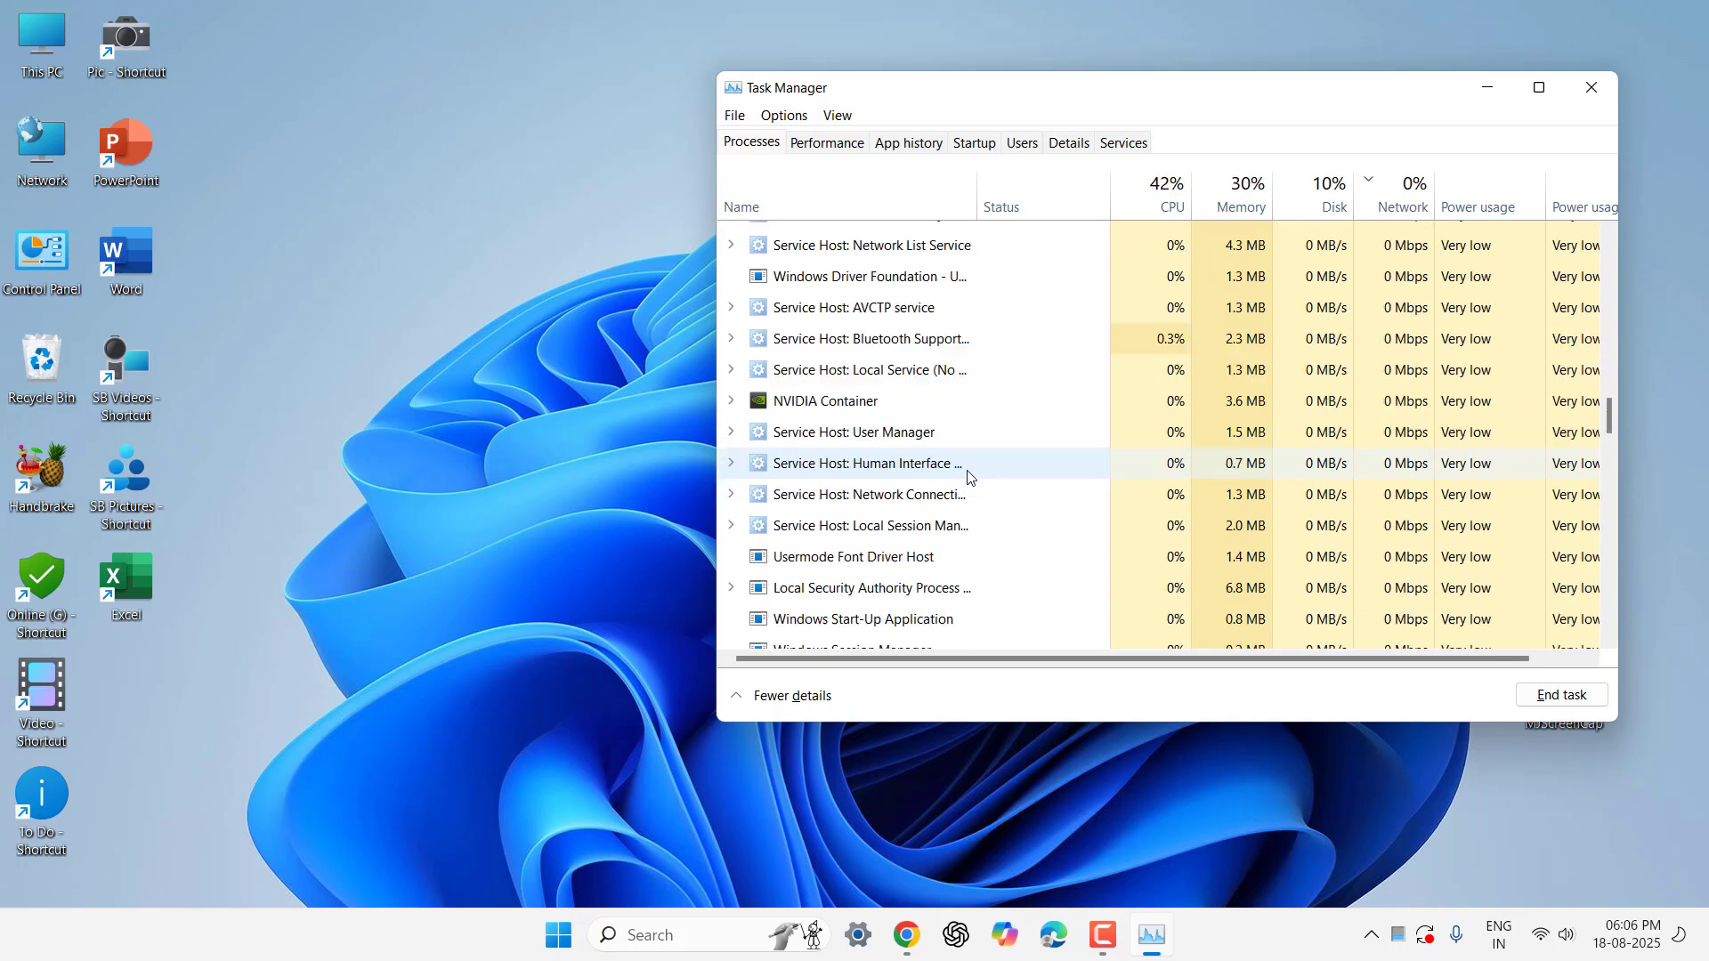
pyautogui.scroll(-3, 970, 479)
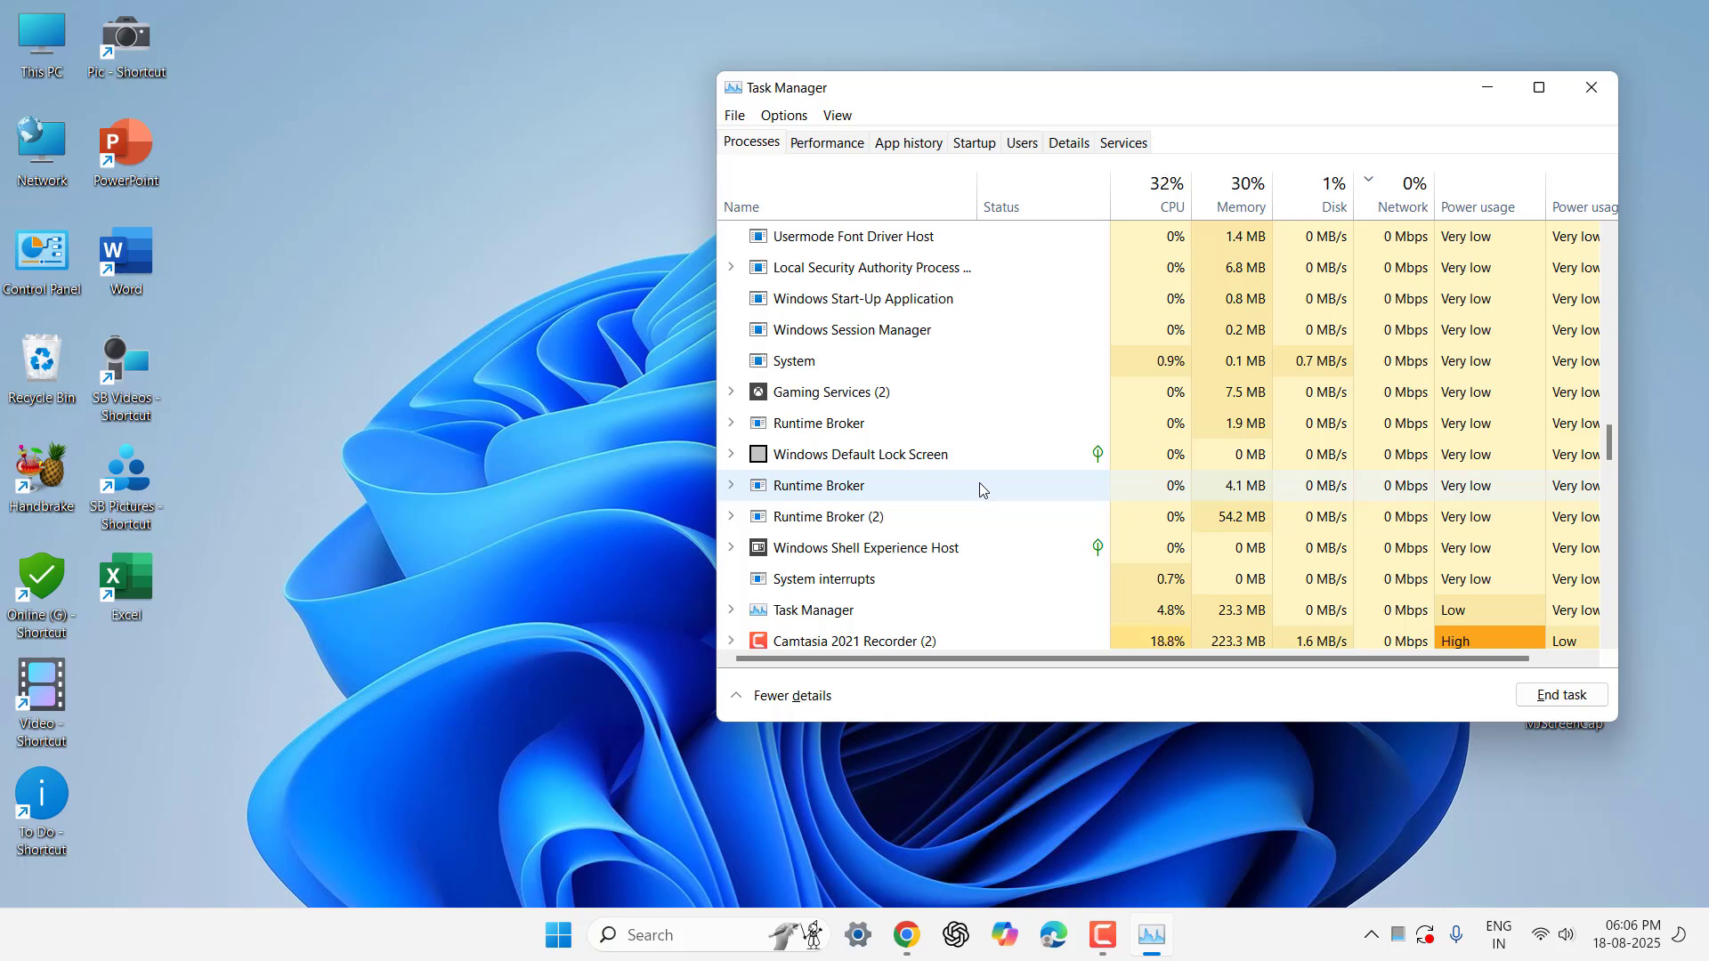
pyautogui.hotkey('alt', 'F4')
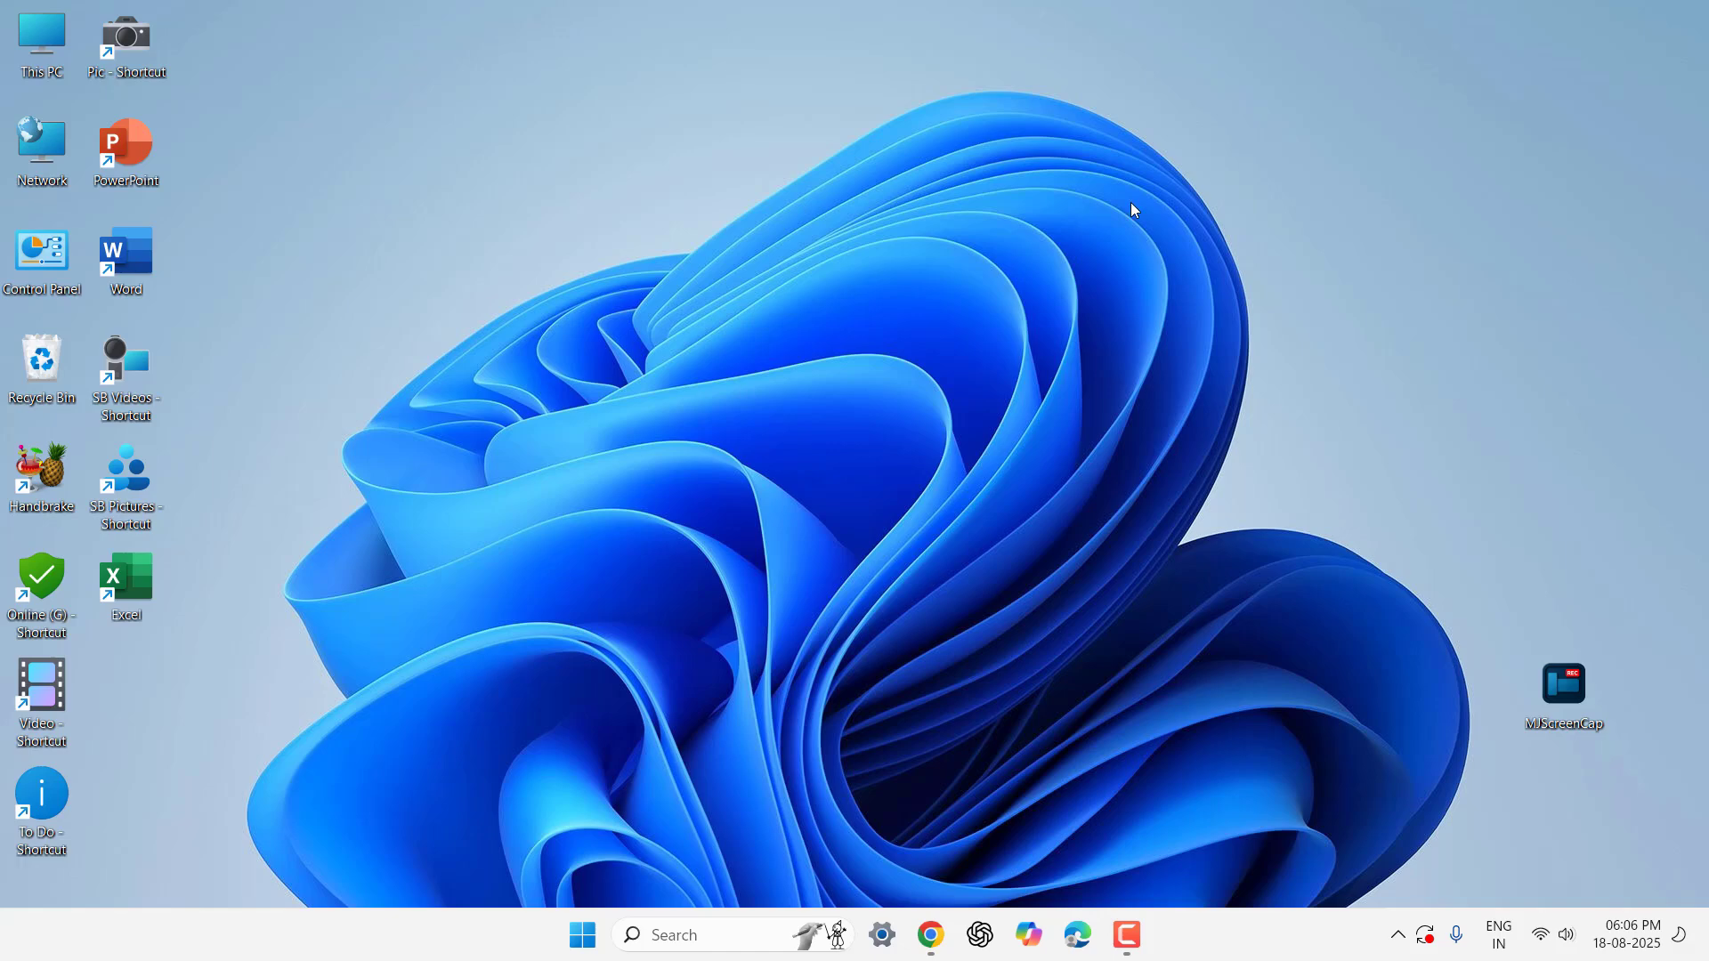
# Step: Run Disk Cleanup on drive C: including system files and permanently delete the checked files (about 15.6 GB)
pyautogui.press('super')
pyautogui.write('dis')
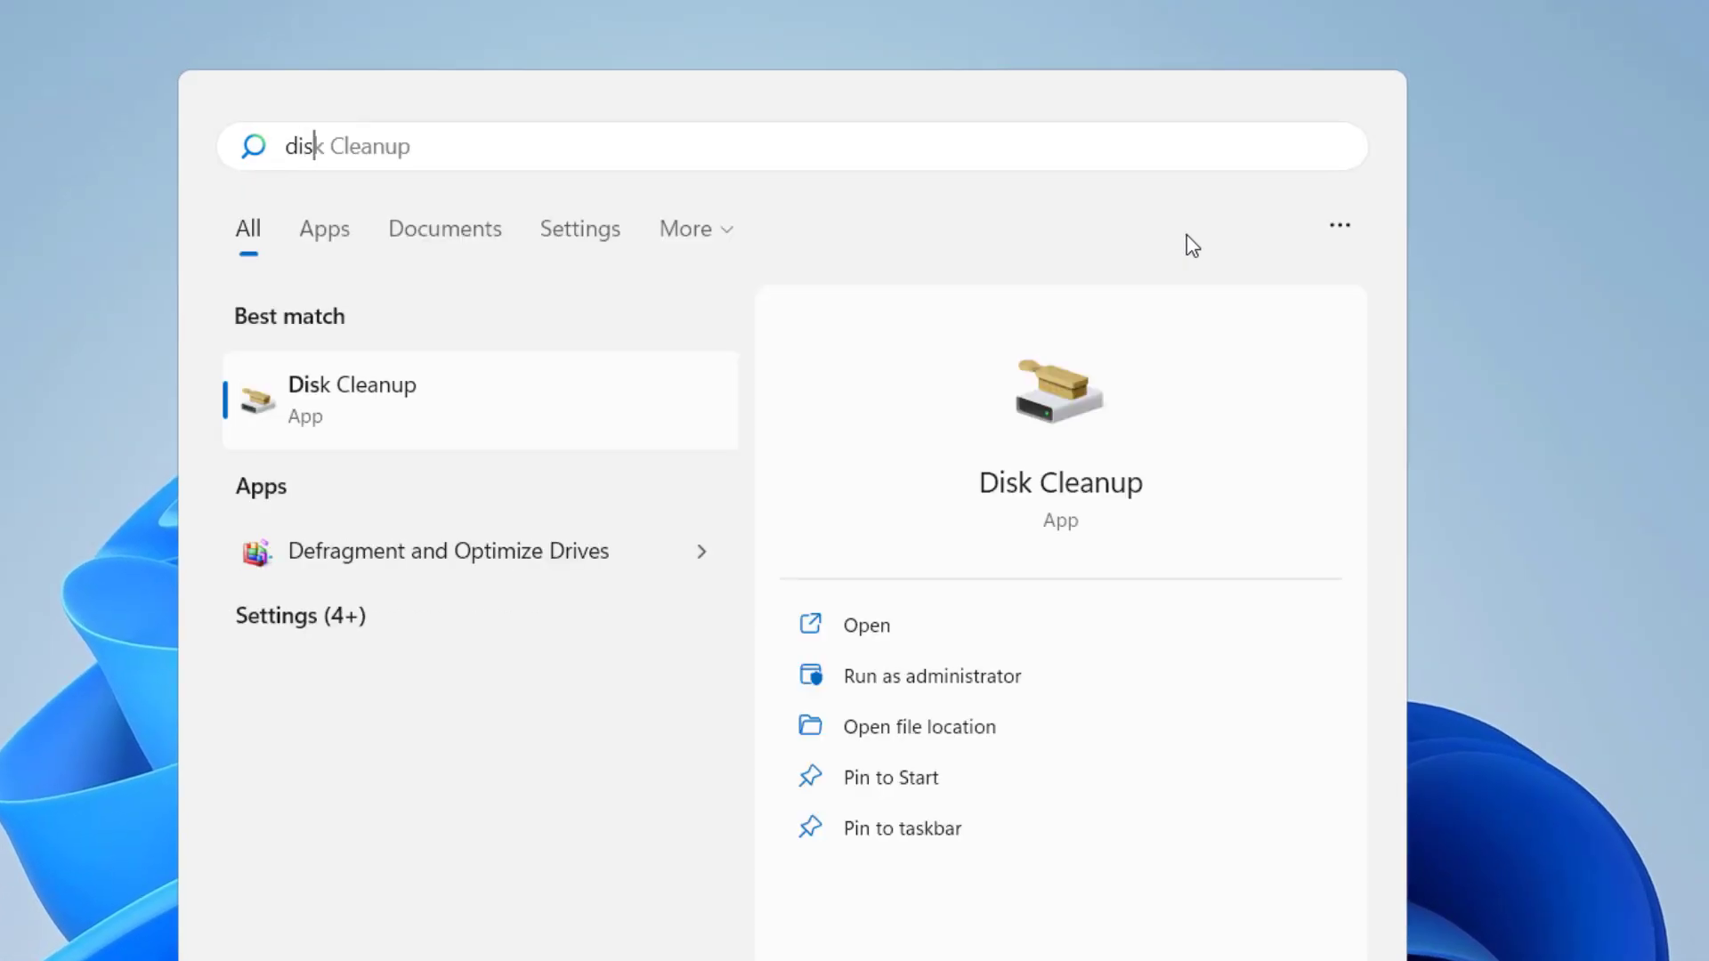
pyautogui.click(341, 407)
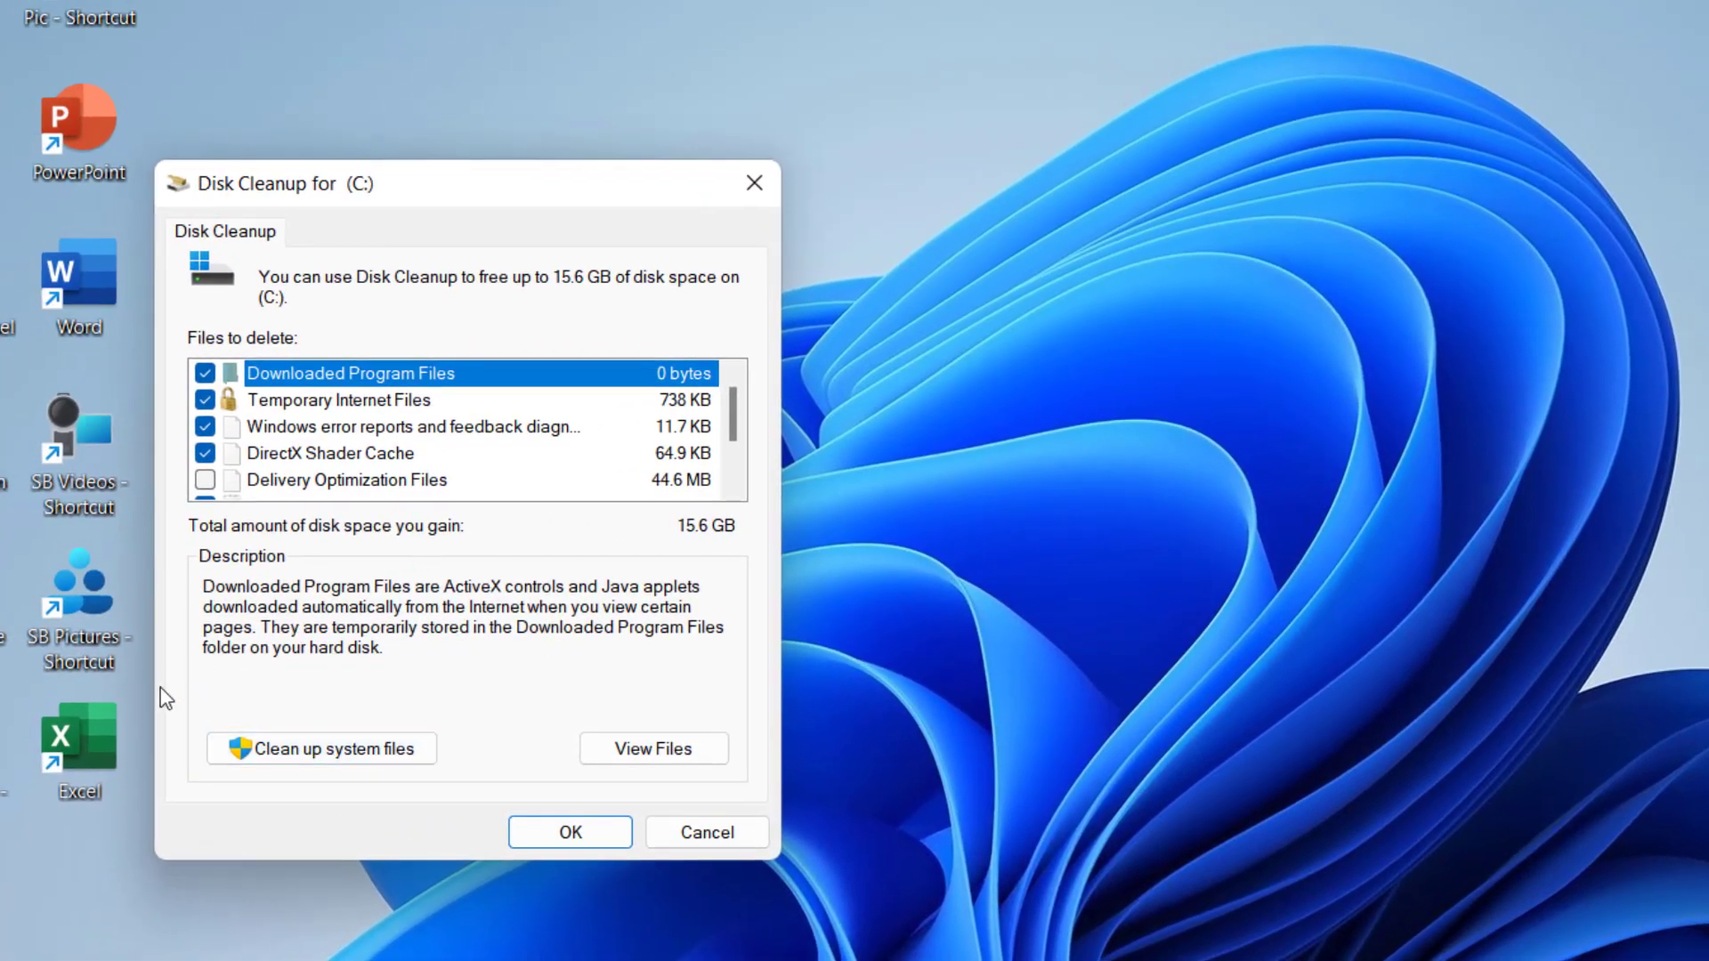
pyautogui.click(323, 755)
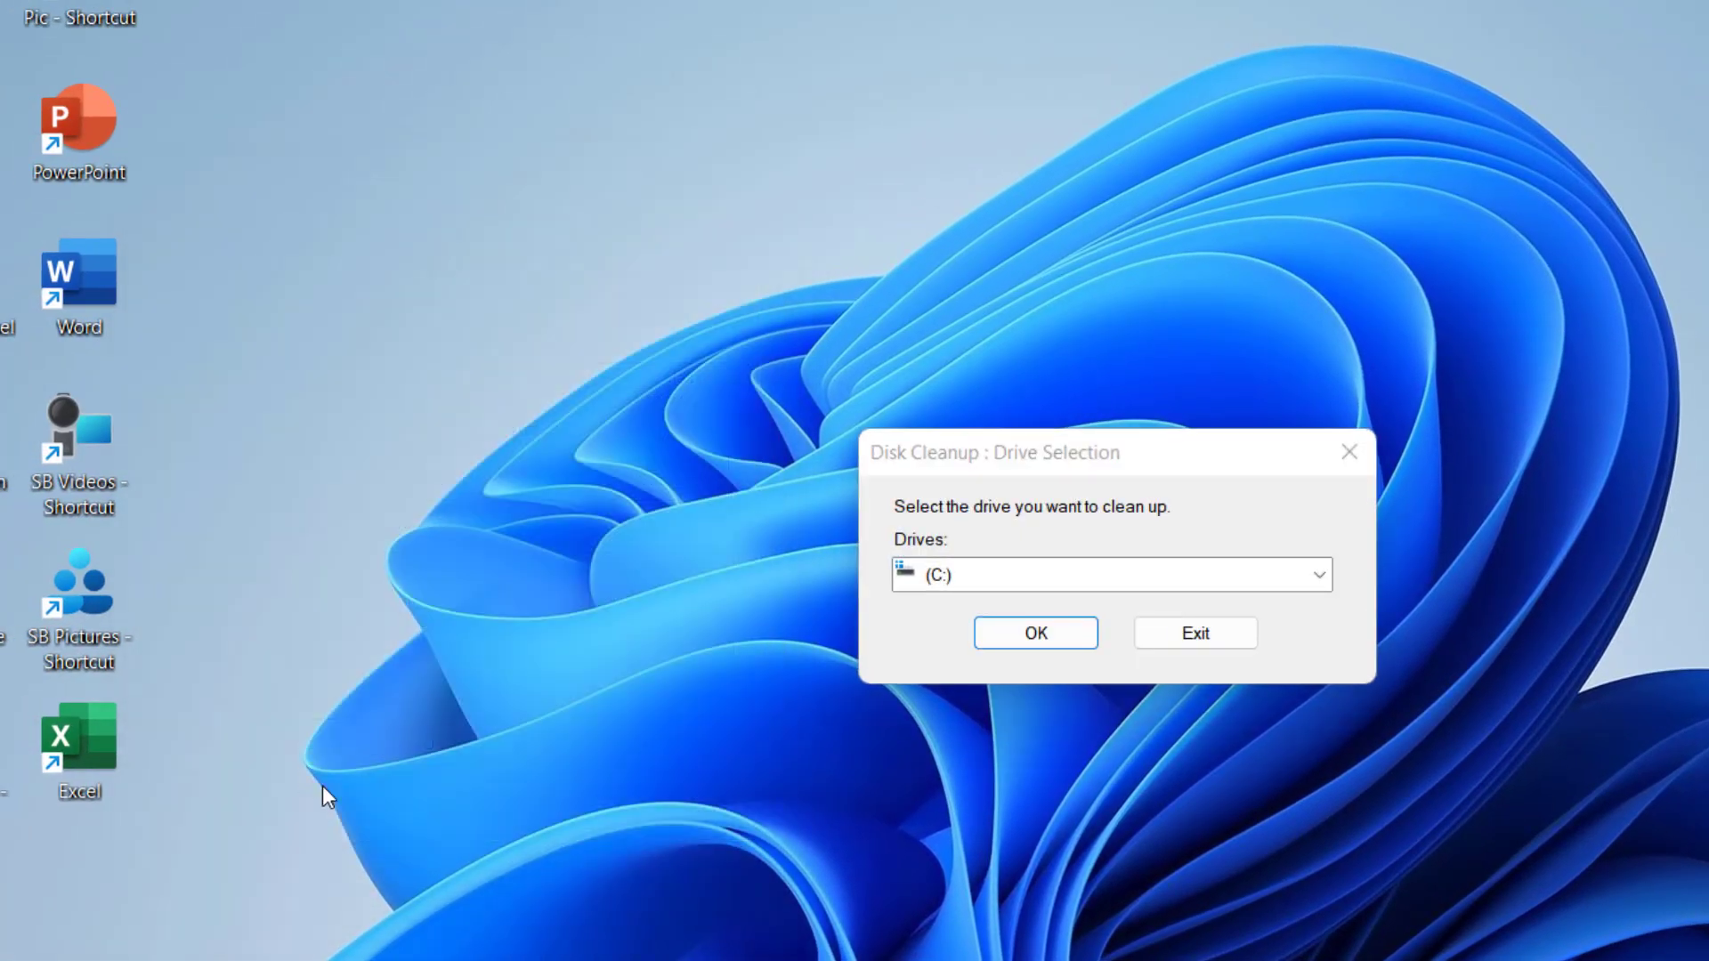
pyautogui.click(1022, 645)
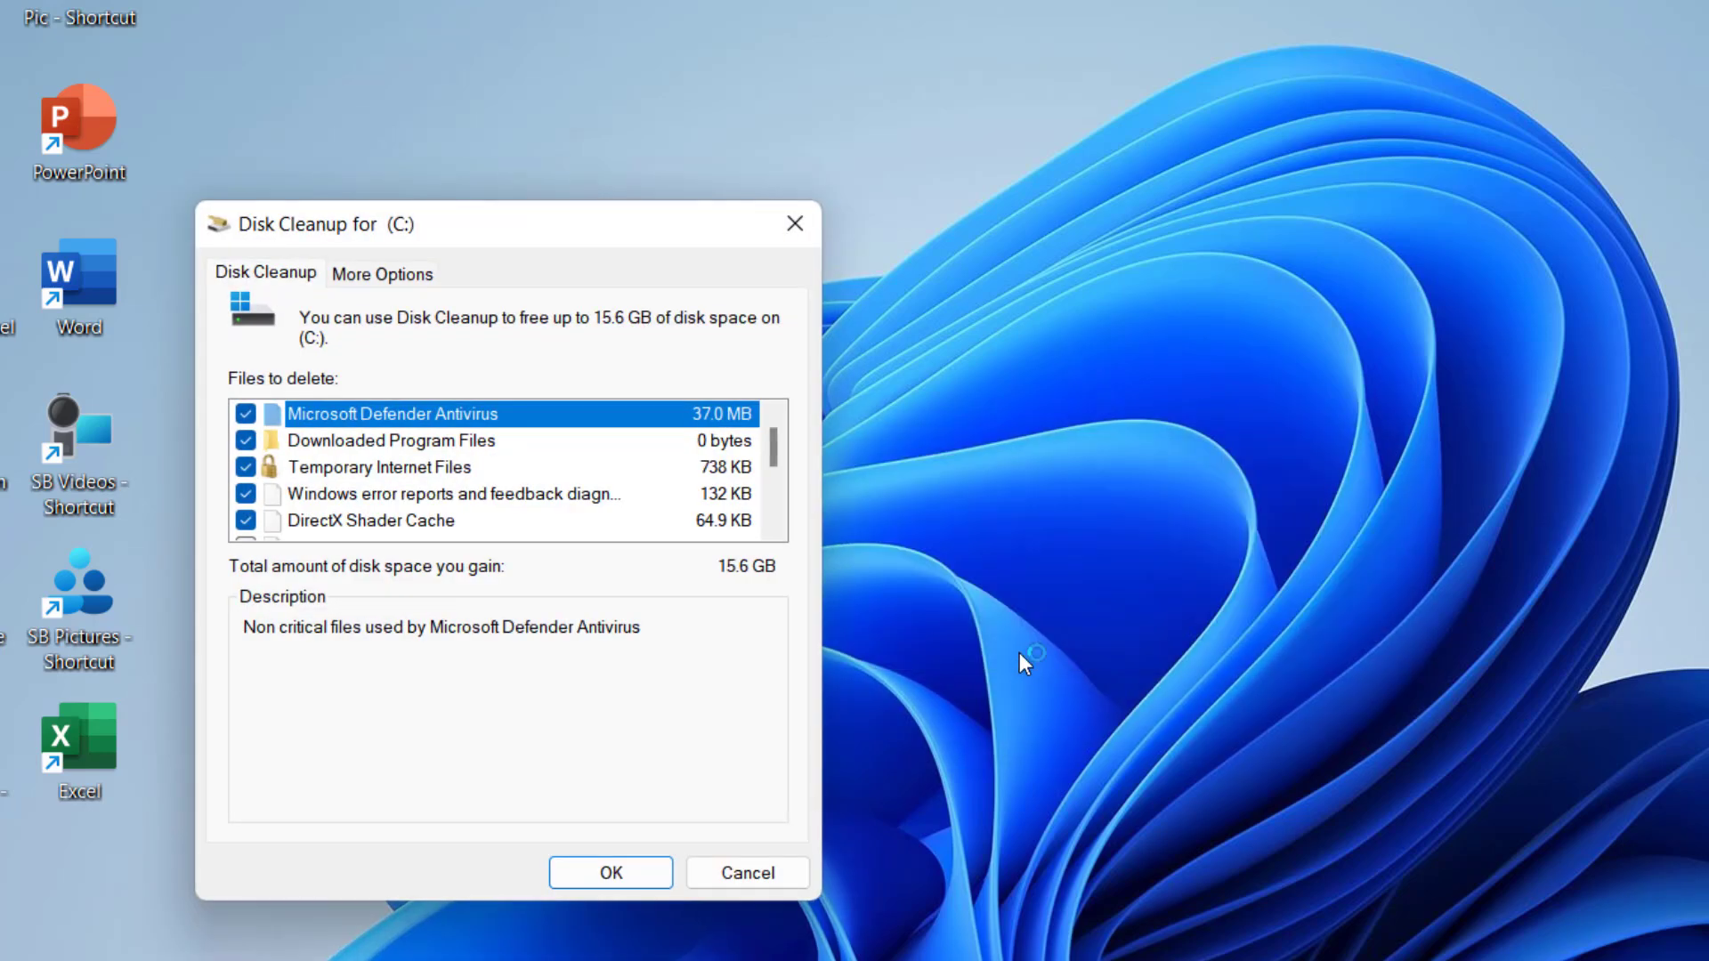
pyautogui.click(642, 880)
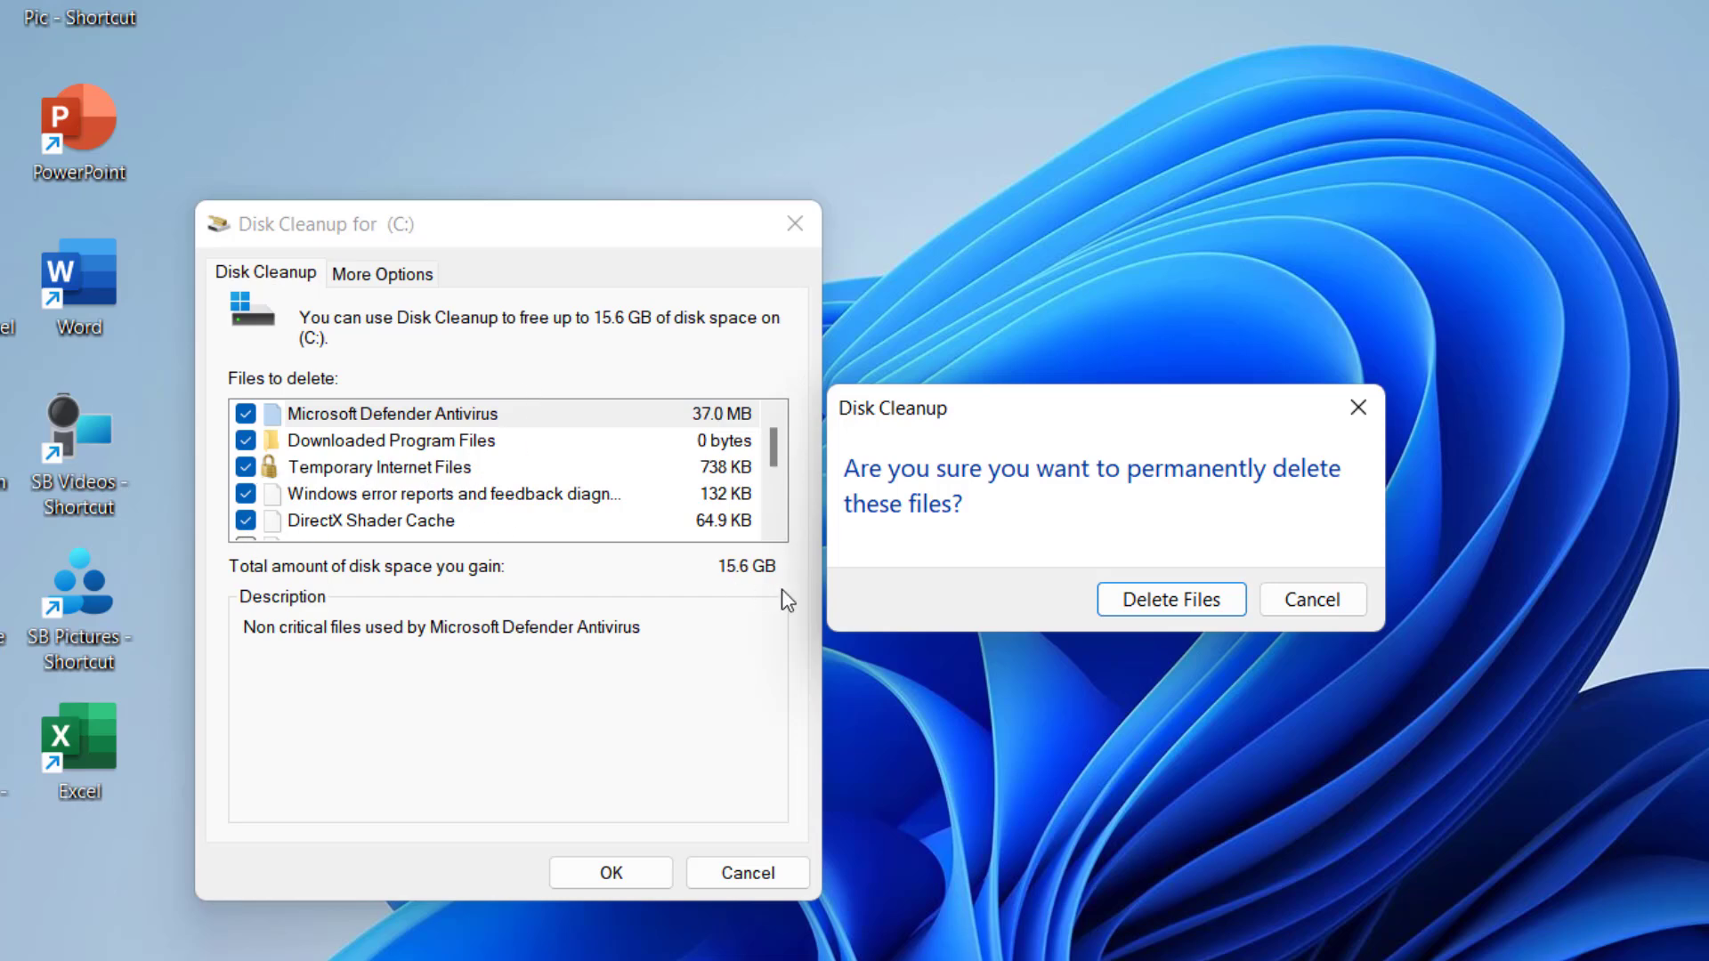
pyautogui.click(1135, 603)
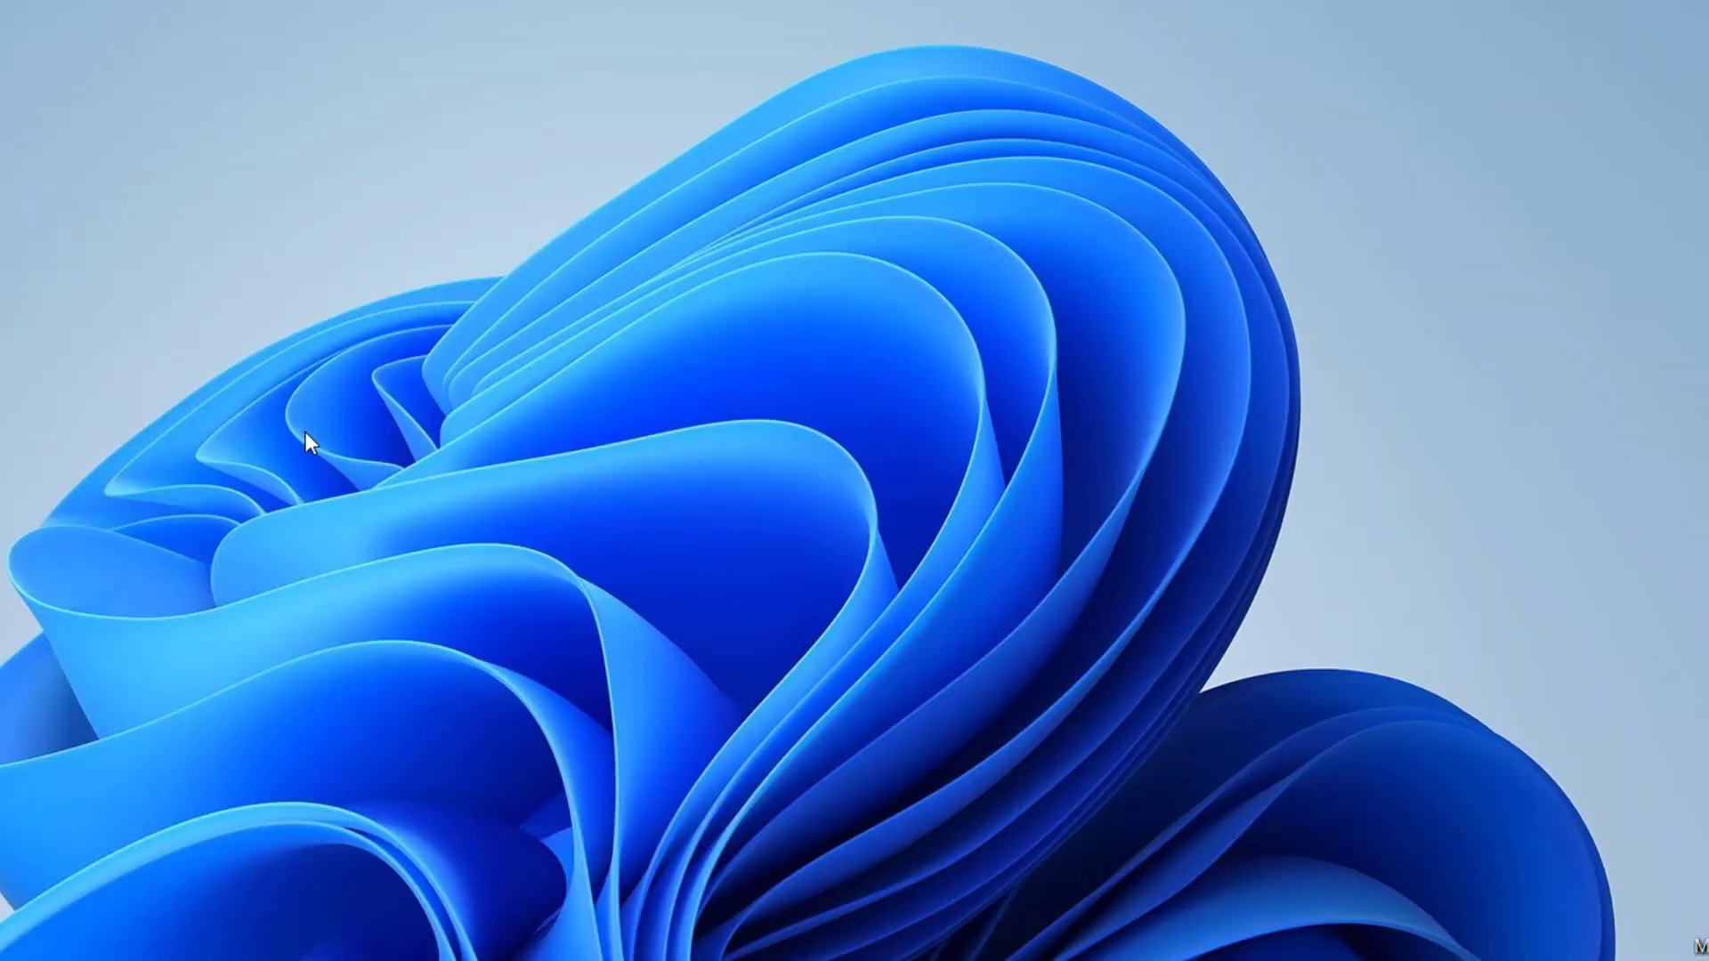
# Step: Launch Command Prompt as administrator and enter sfc /scannow at the system32 prompt
pyautogui.press('super')
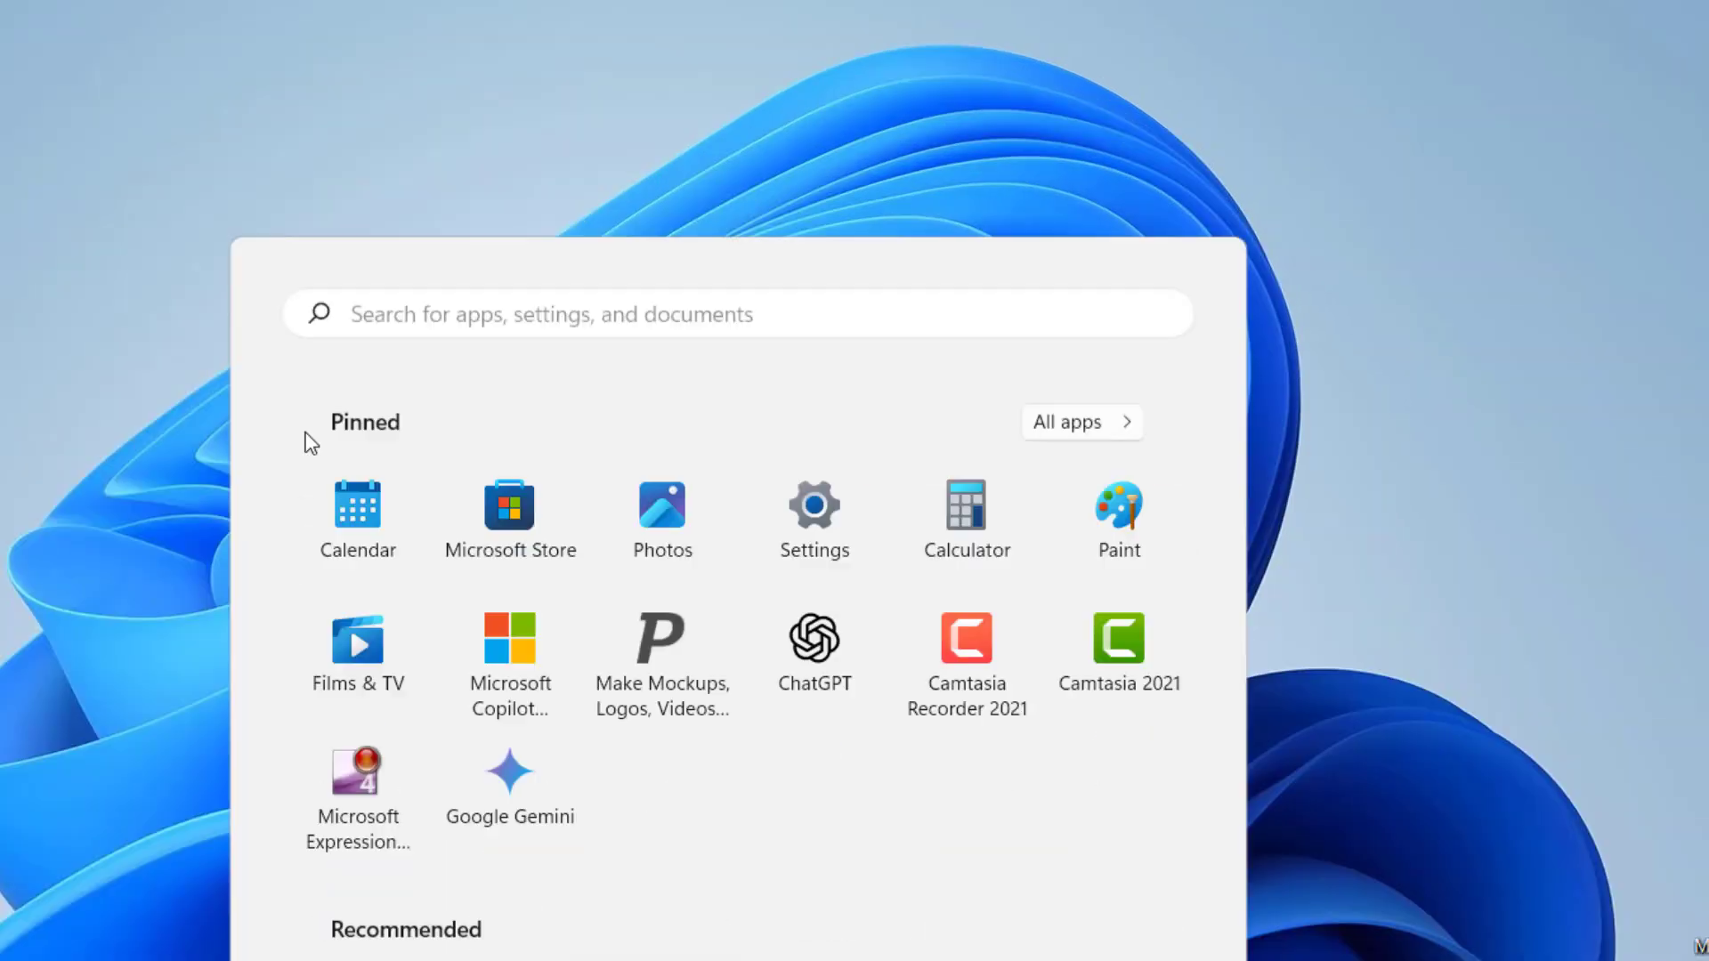
pyautogui.write('cmd')
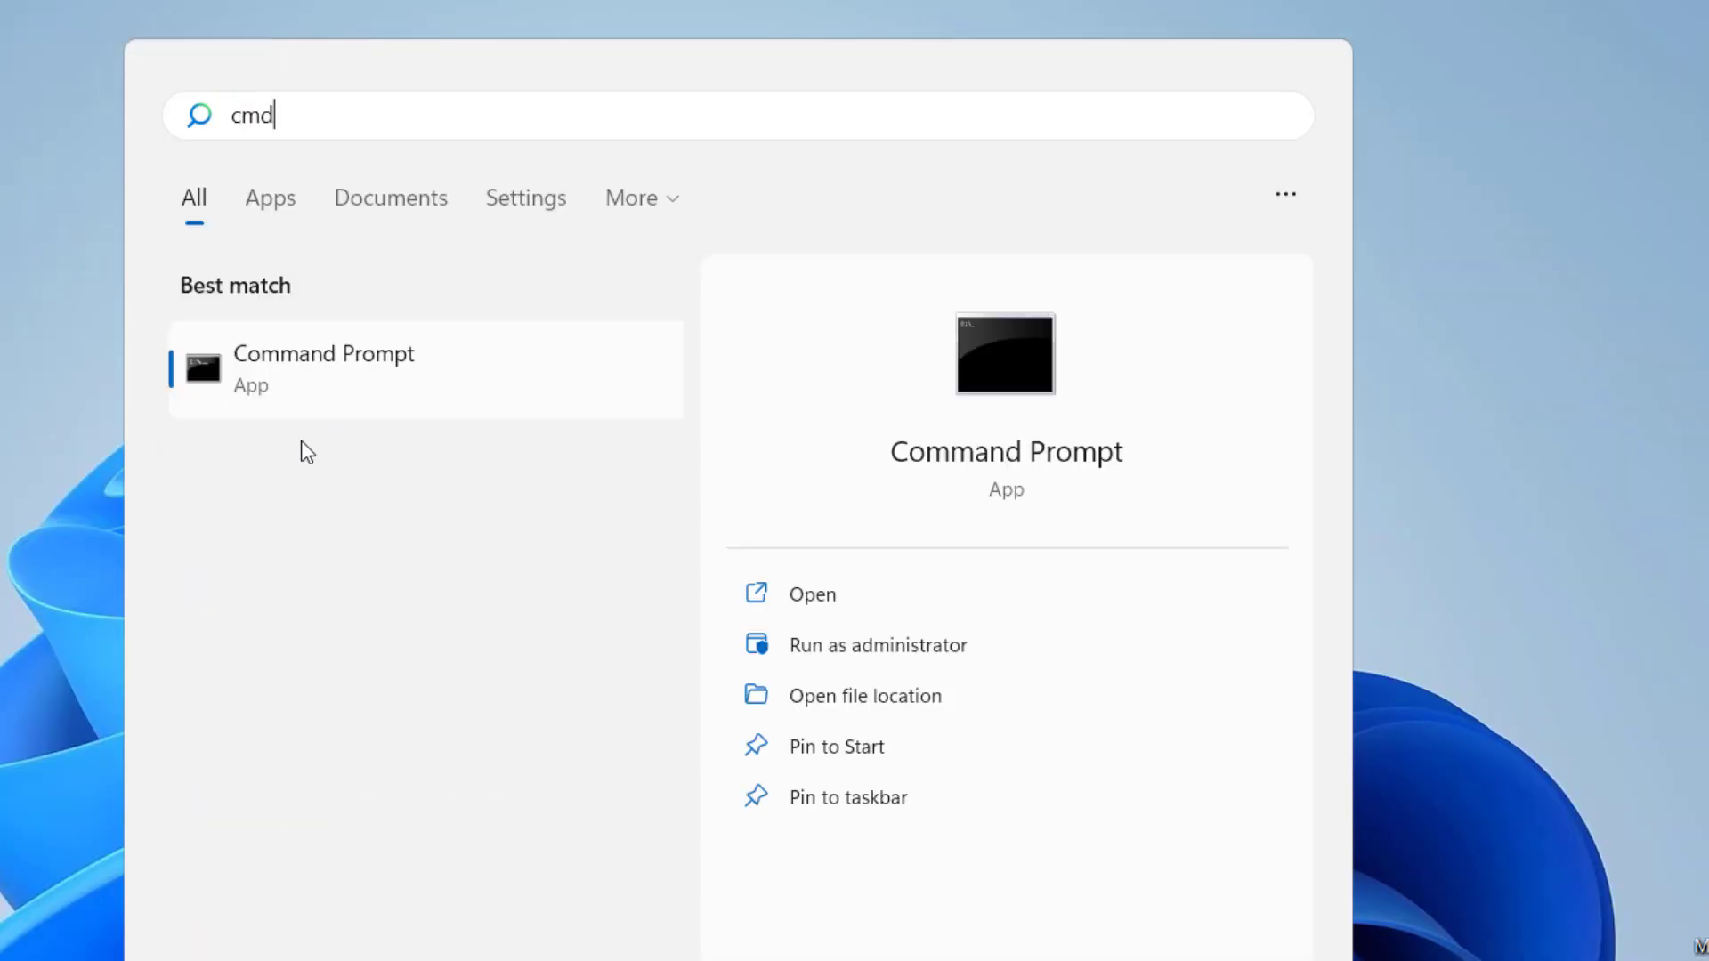
pyautogui.rightClick(323, 381)
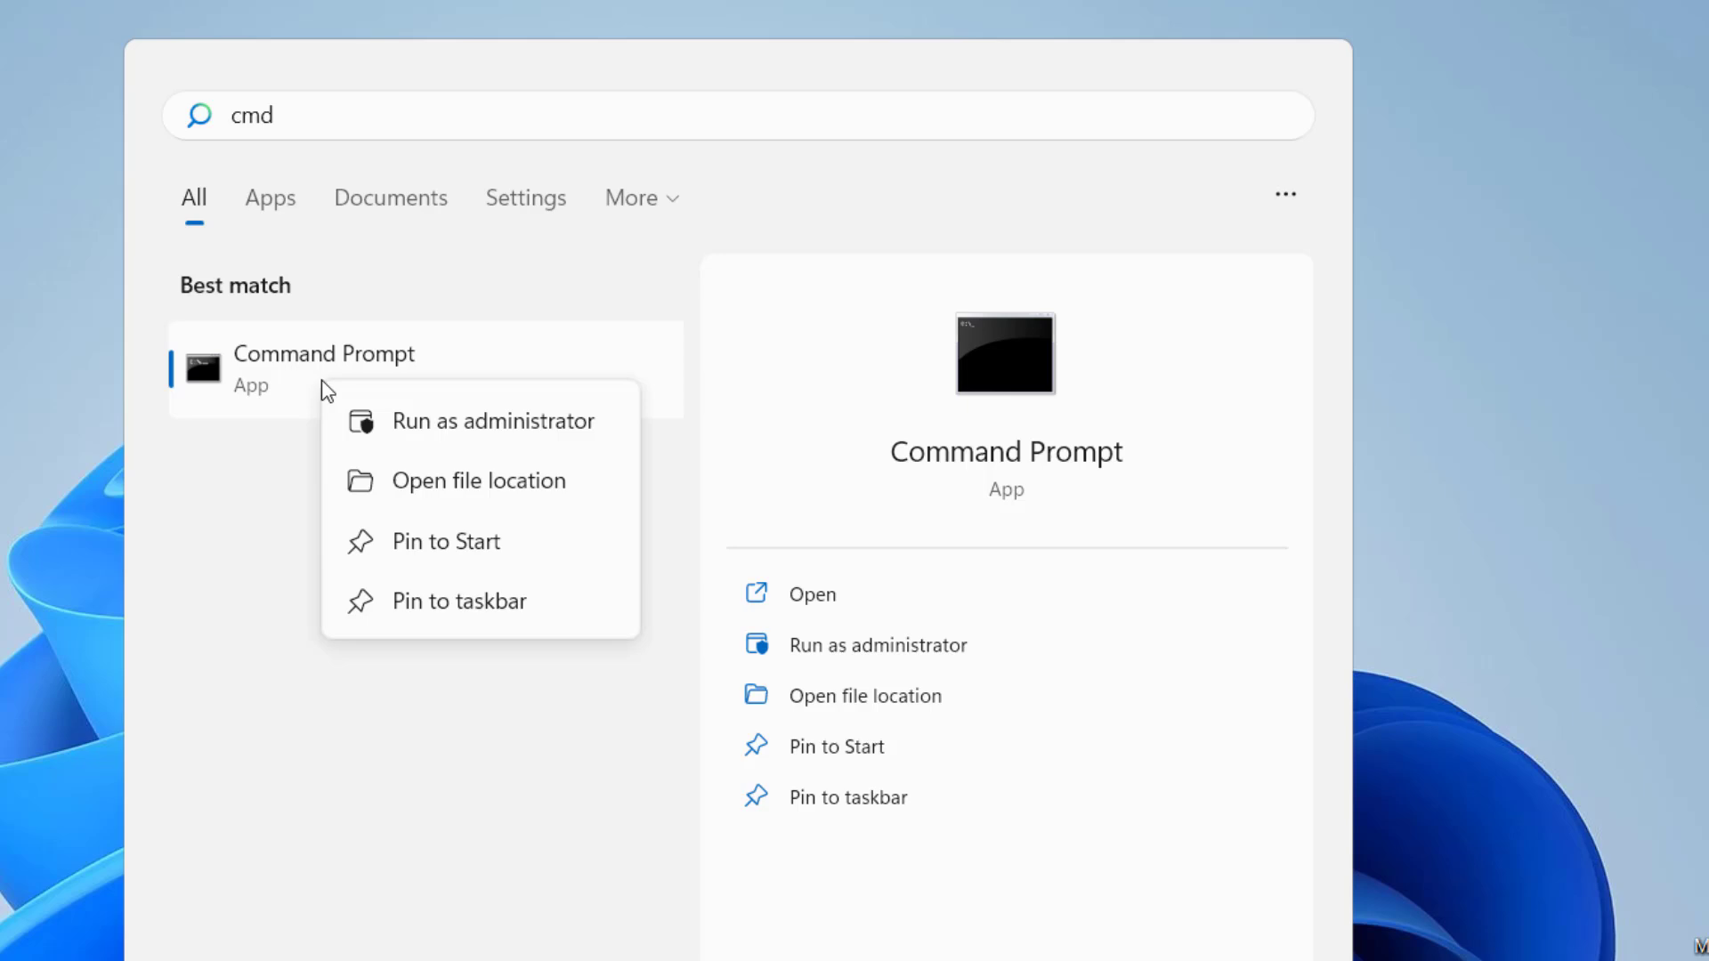
pyautogui.click(577, 436)
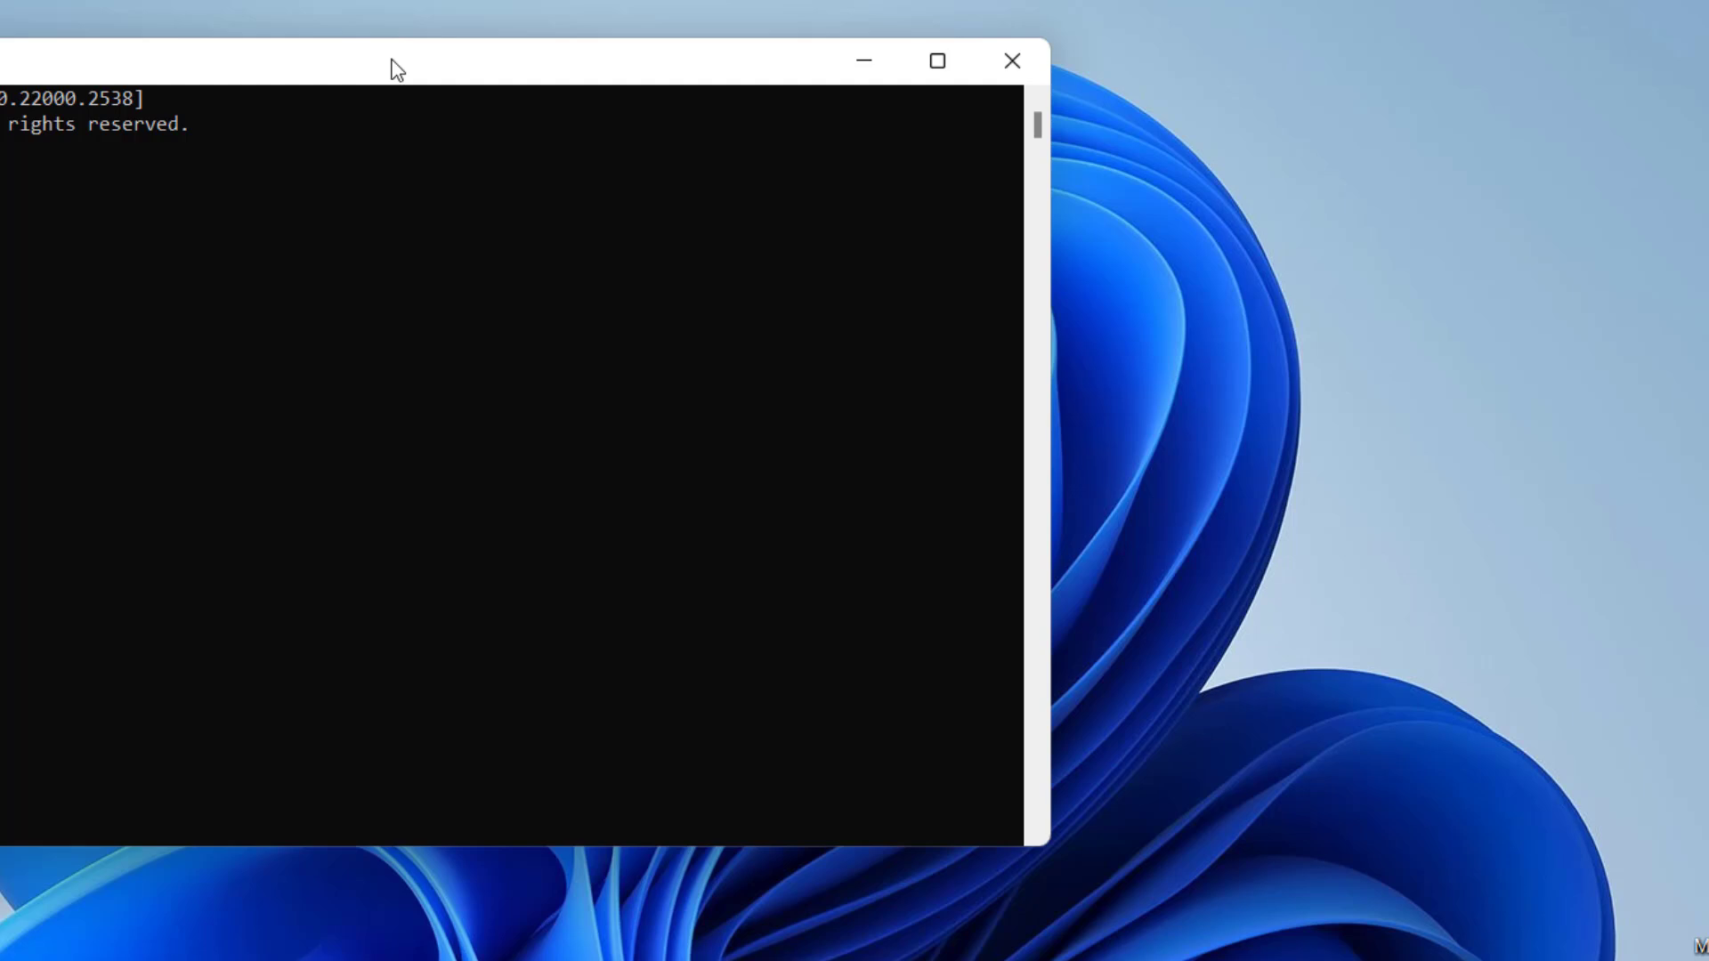
pyautogui.moveTo(389, 65); pyautogui.dragTo(761, 82)
pyautogui.write('sf')
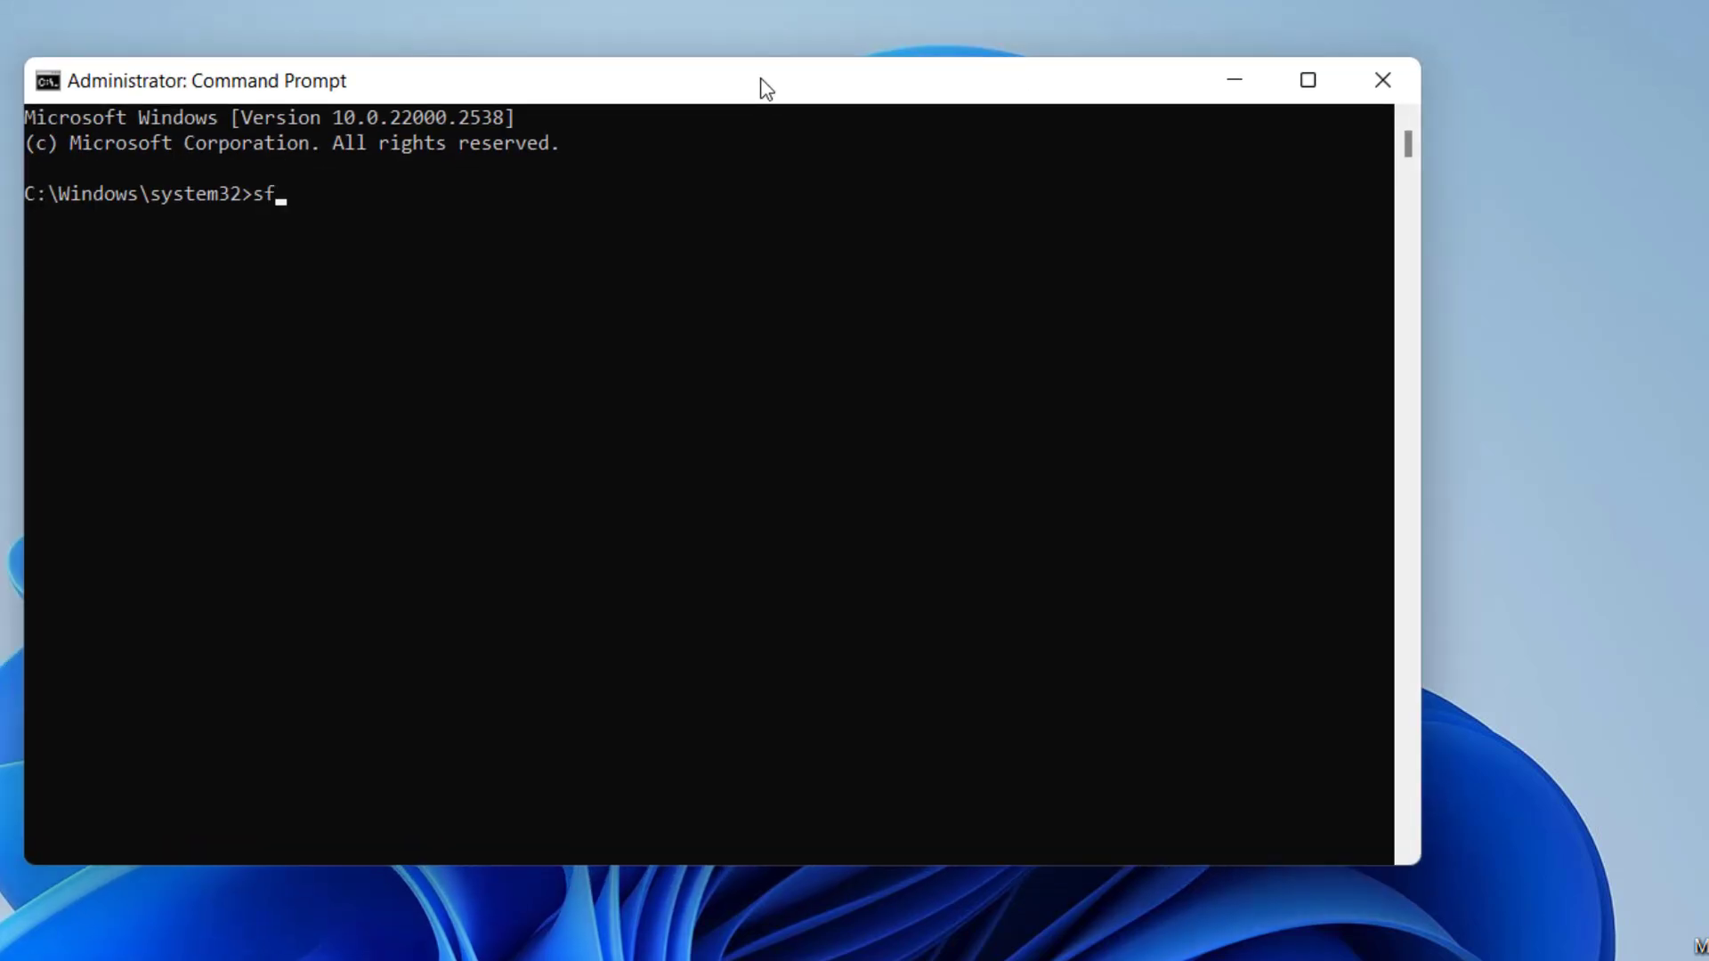
pyautogui.write('c /scannow')
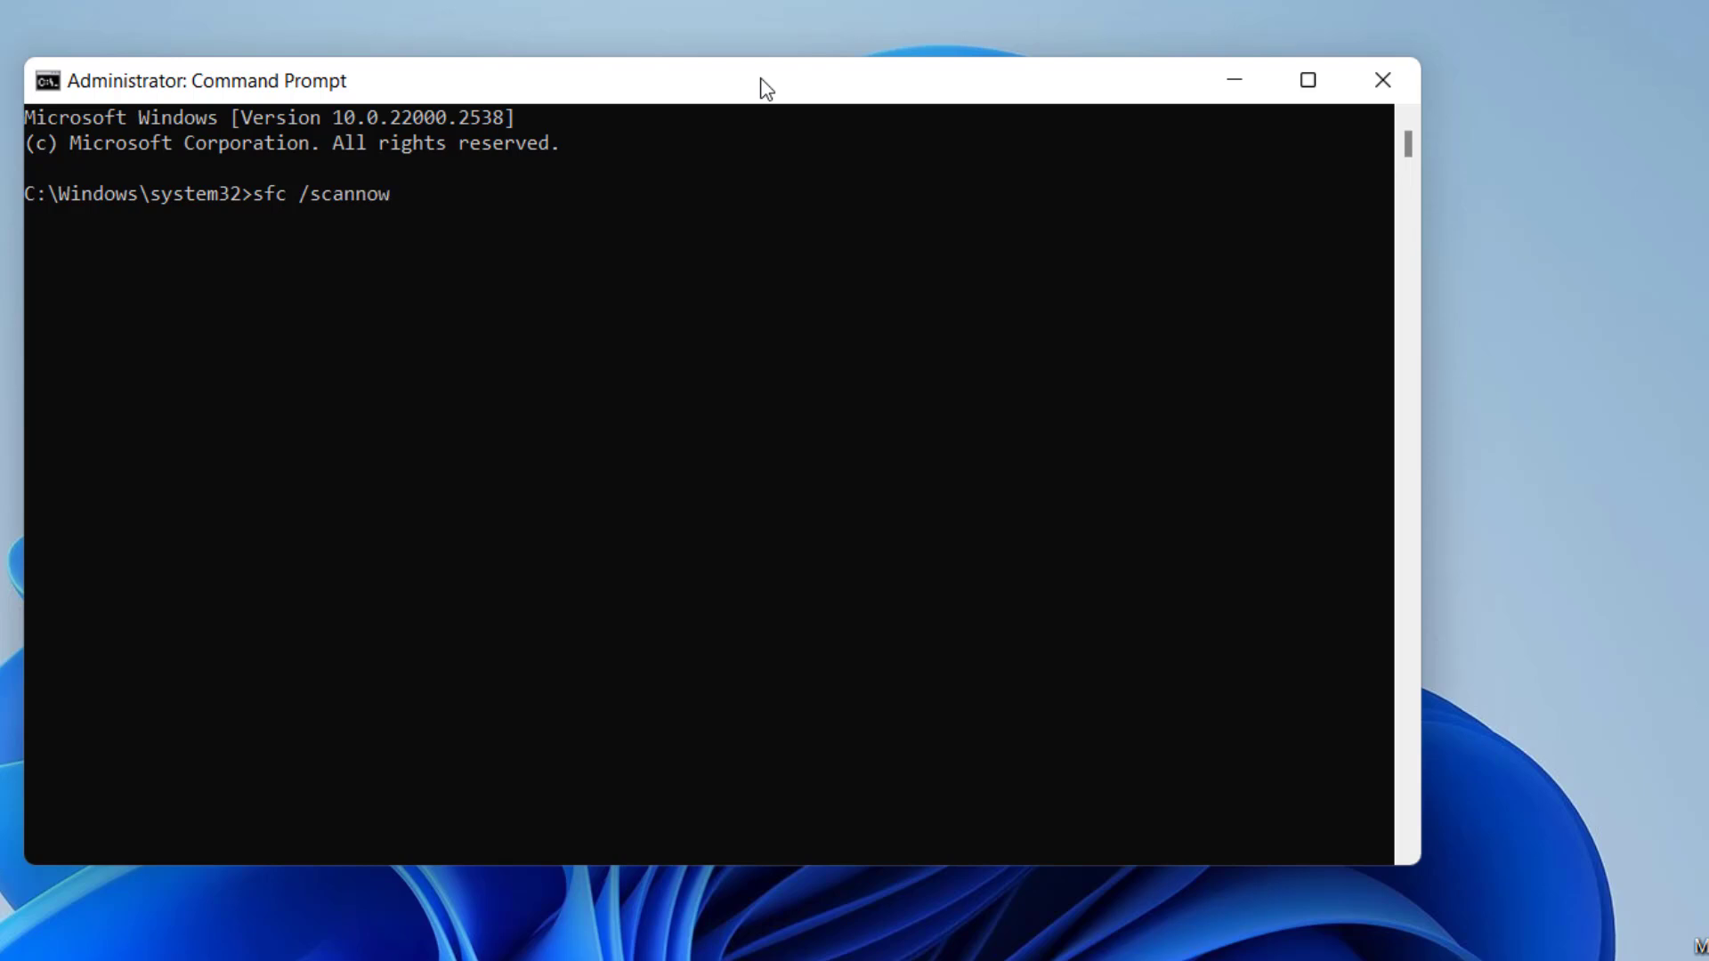